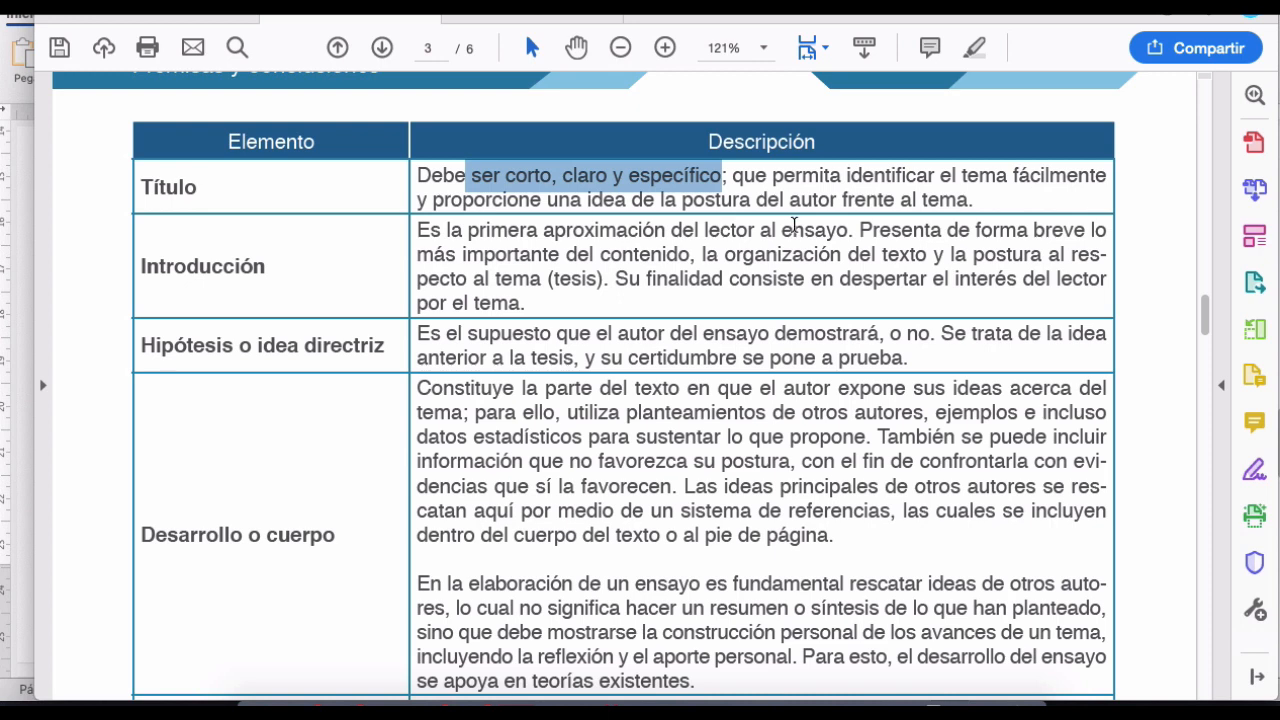
# - Examine the Introducción and Hipótesis o idea directriz rows of the essay elements table, marking the phrases about tesis and supuesto
pyautogui.moveTo(1033, 230); pyautogui.dragTo(610, 288)
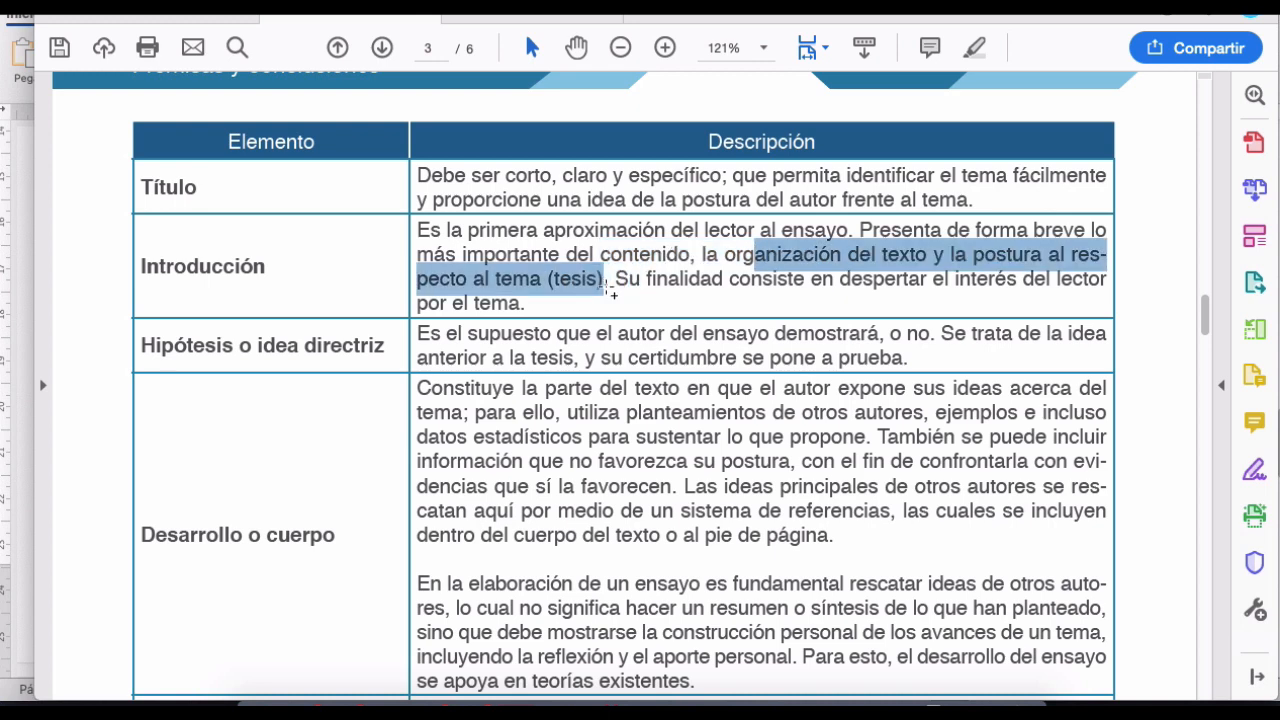
pyautogui.click(494, 341)
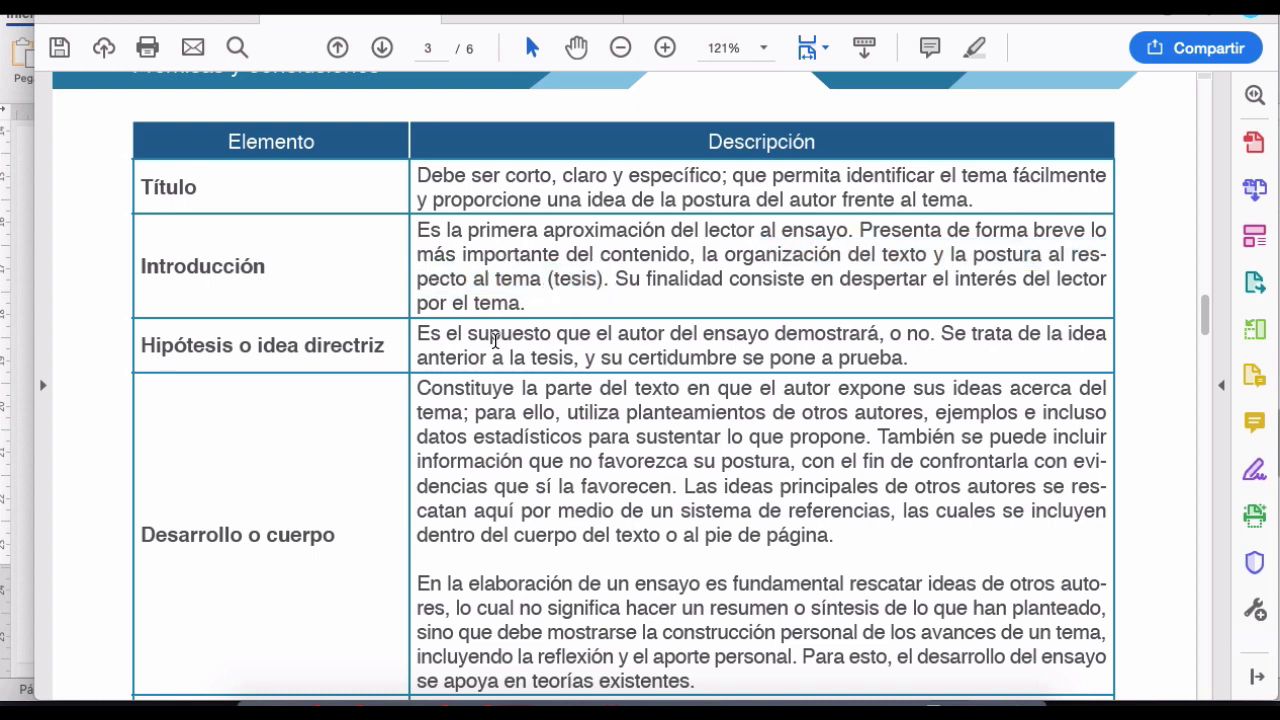
pyautogui.moveTo(494, 341); pyautogui.dragTo(595, 342)
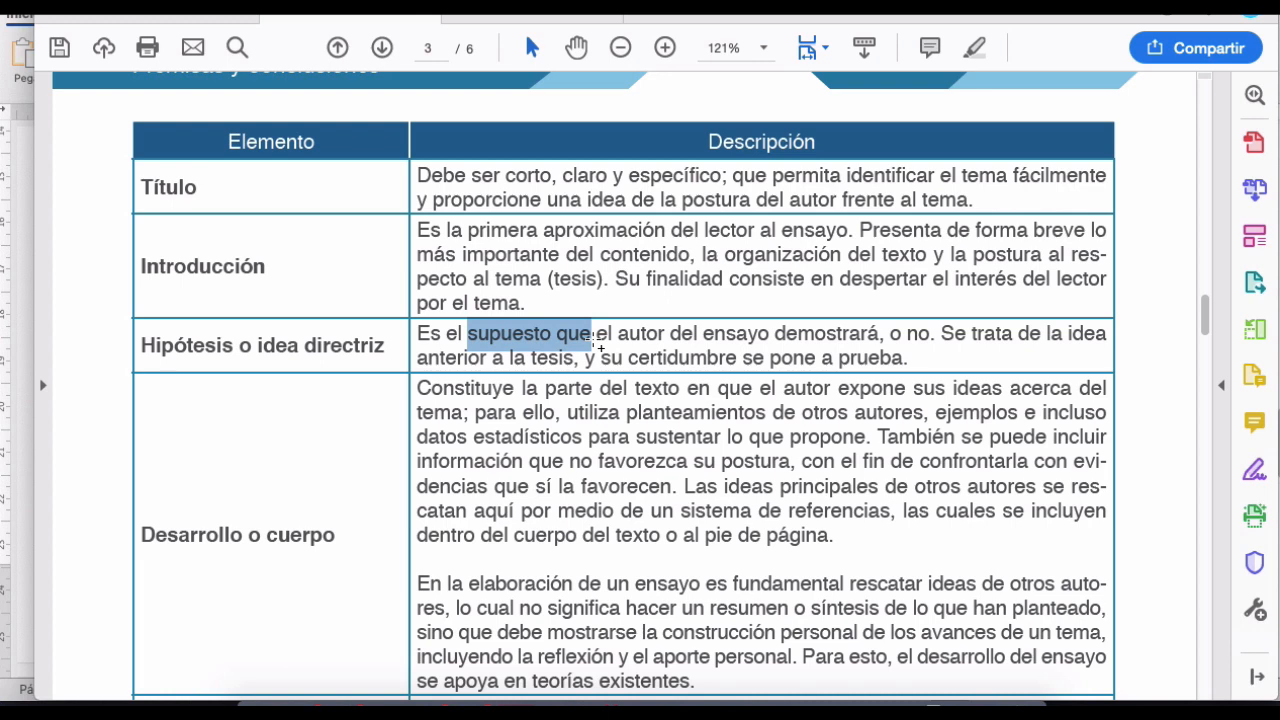
pyautogui.moveTo(929, 257); pyautogui.dragTo(822, 279)
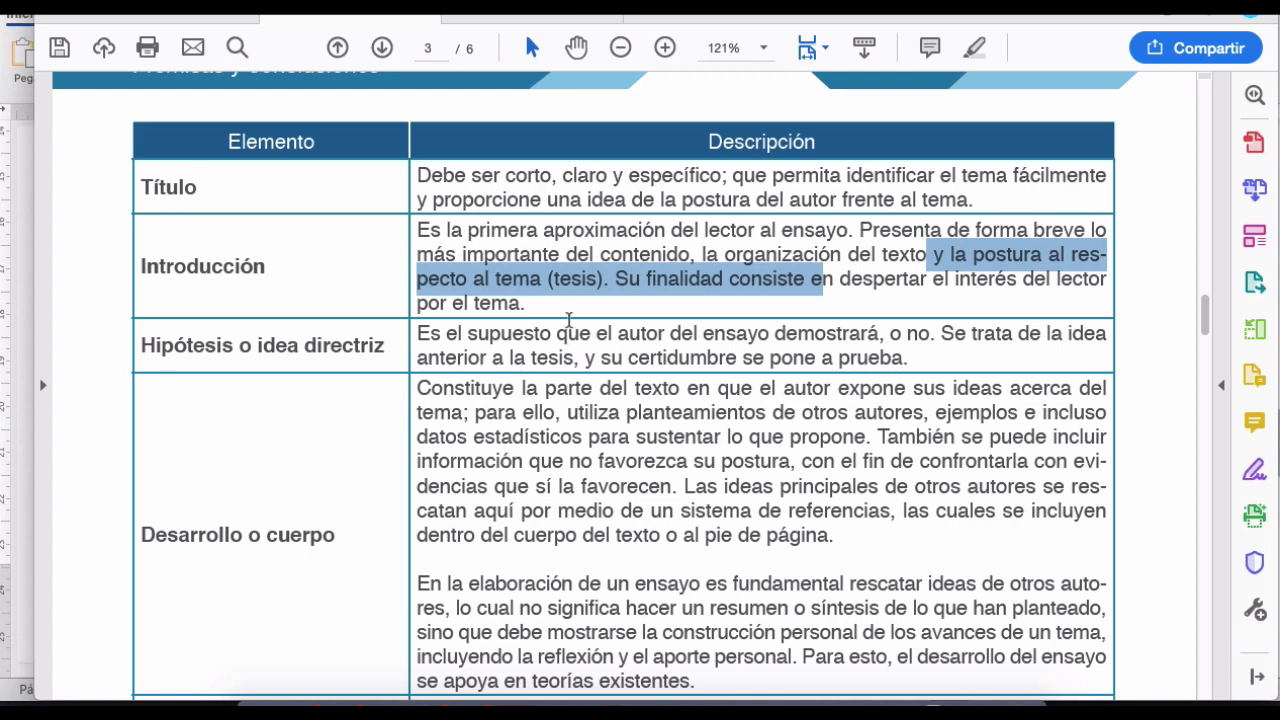
pyautogui.moveTo(557, 333); pyautogui.dragTo(627, 362)
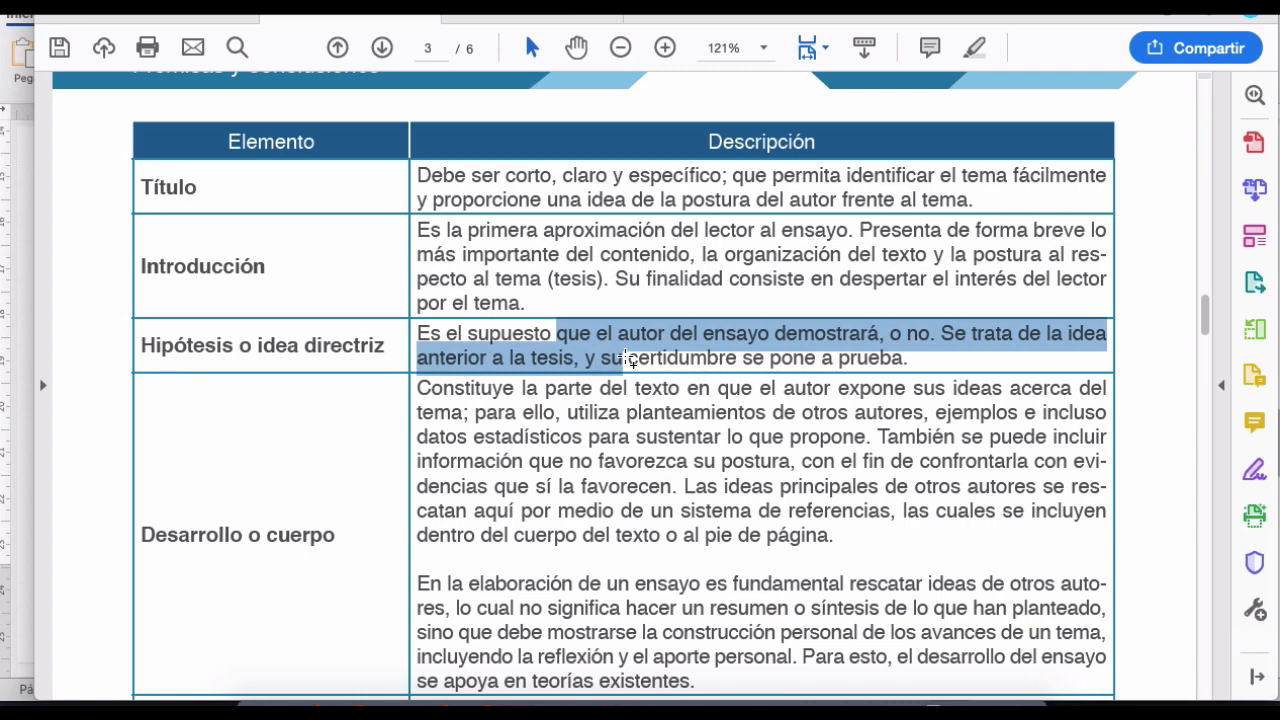
pyautogui.scroll(-3, 627, 360)
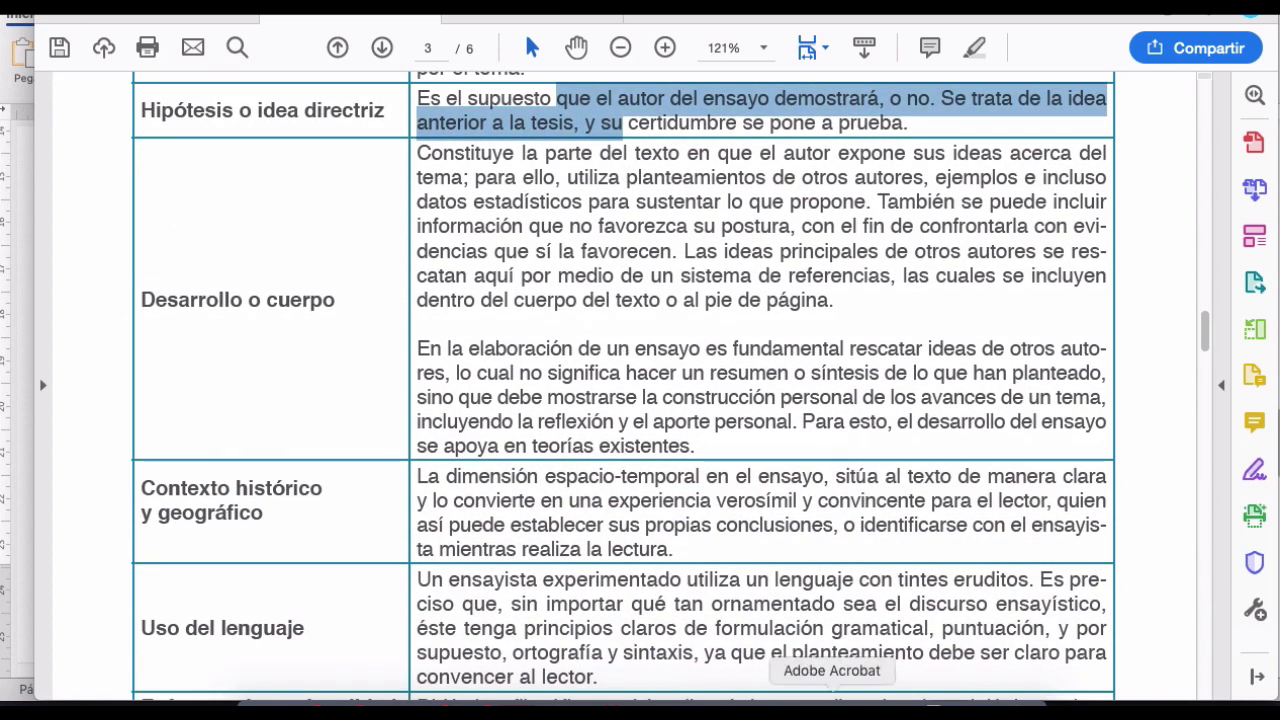
# - Switch to the Word document and mark the four competencias in the deductive argument and "pedagogía del ciberespacio" in the inductive one
pyautogui.click(790, 700)
pyautogui.scroll(5, 460, 463)
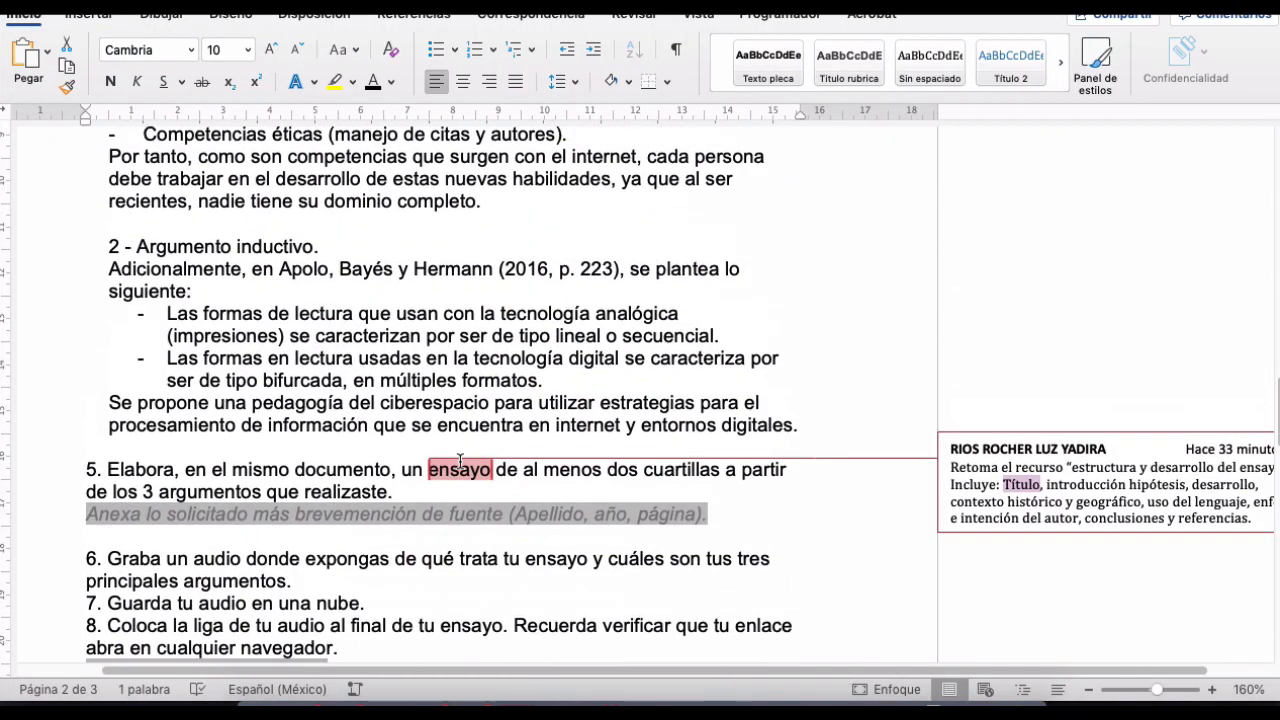
pyautogui.scroll(2, 460, 463)
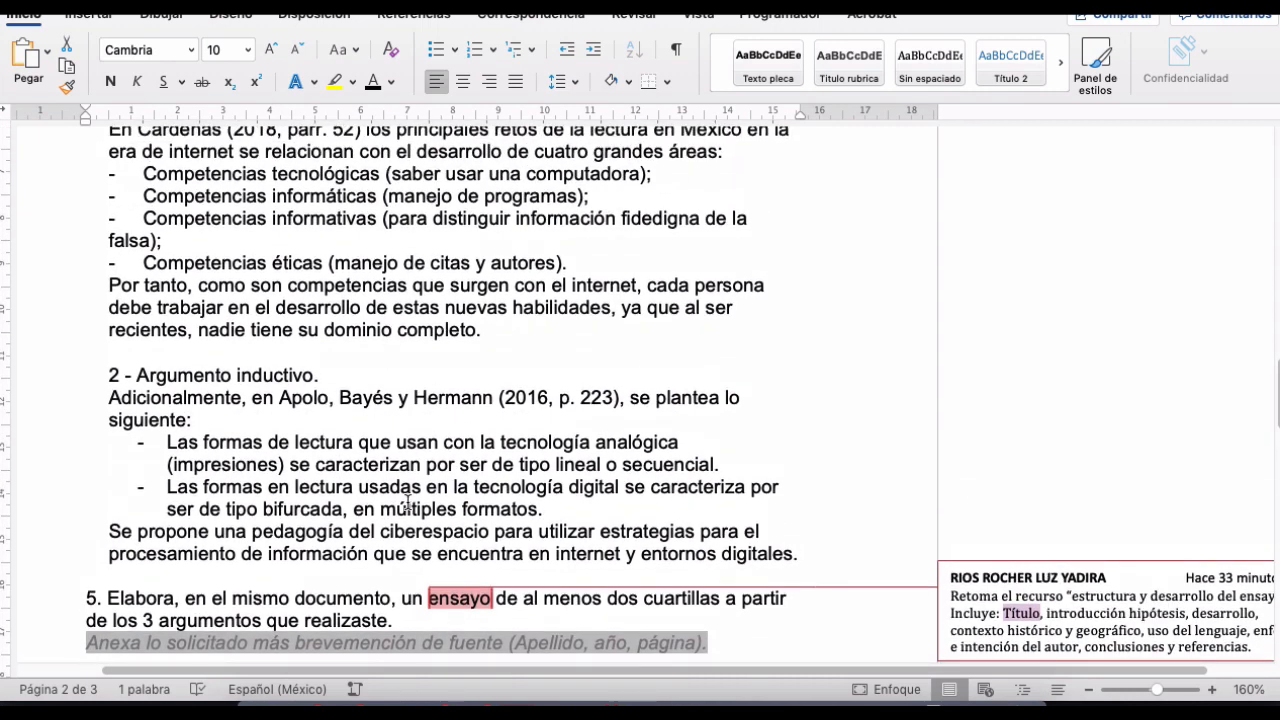
pyautogui.moveTo(298, 178); pyautogui.dragTo(334, 268)
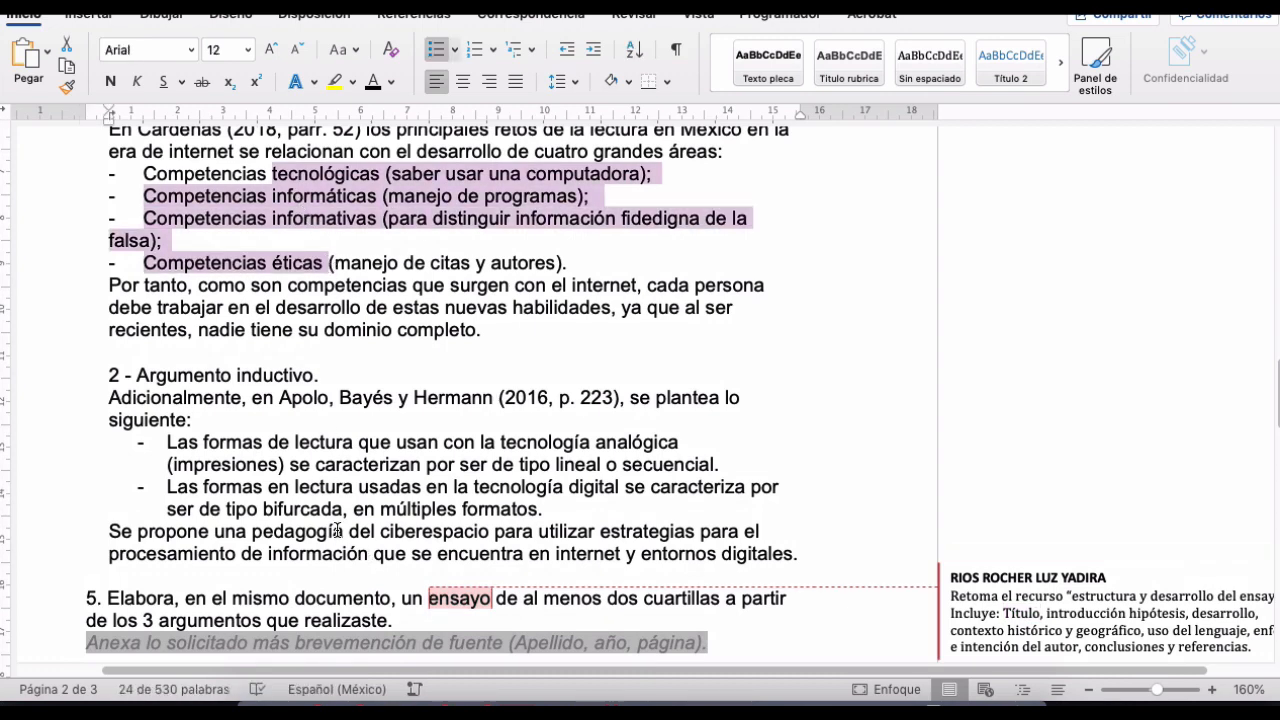
pyautogui.moveTo(268, 530); pyautogui.dragTo(490, 543)
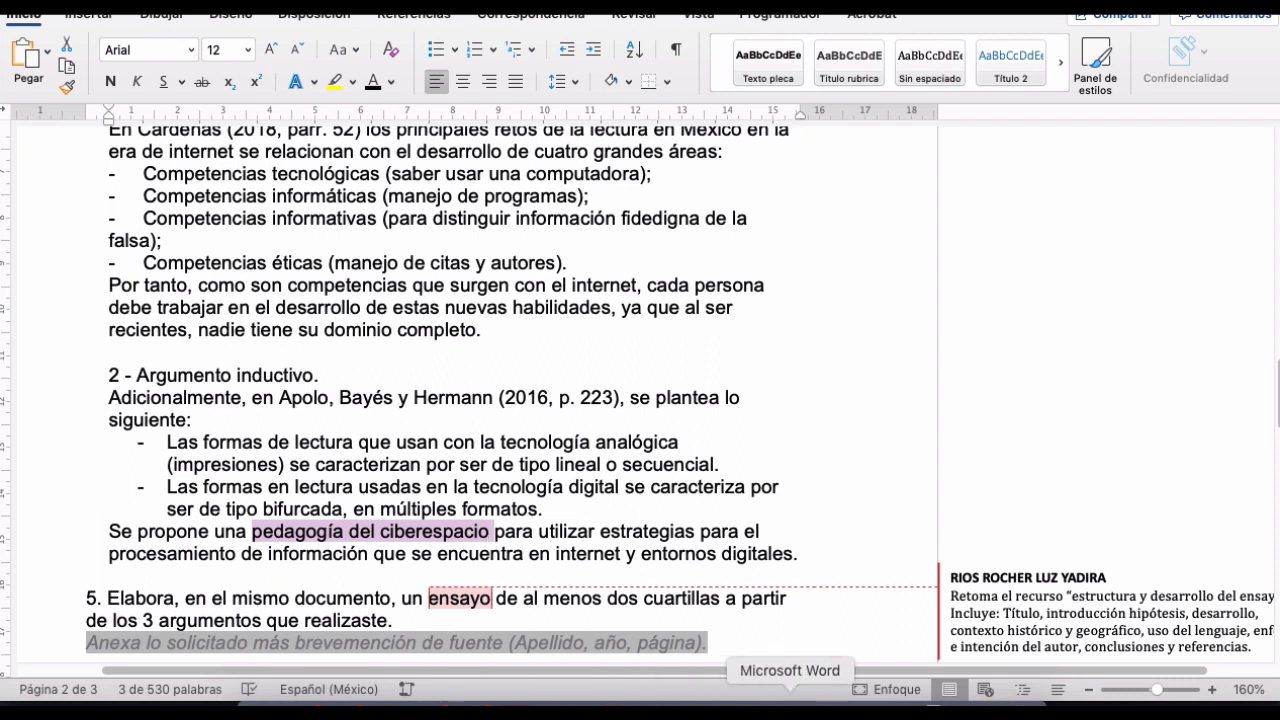
# - Check the essay guide in Acrobat and return to Word to mark the inductive argument from "Adicionalmente" to "procesamiento de información"
pyautogui.click(740, 712)
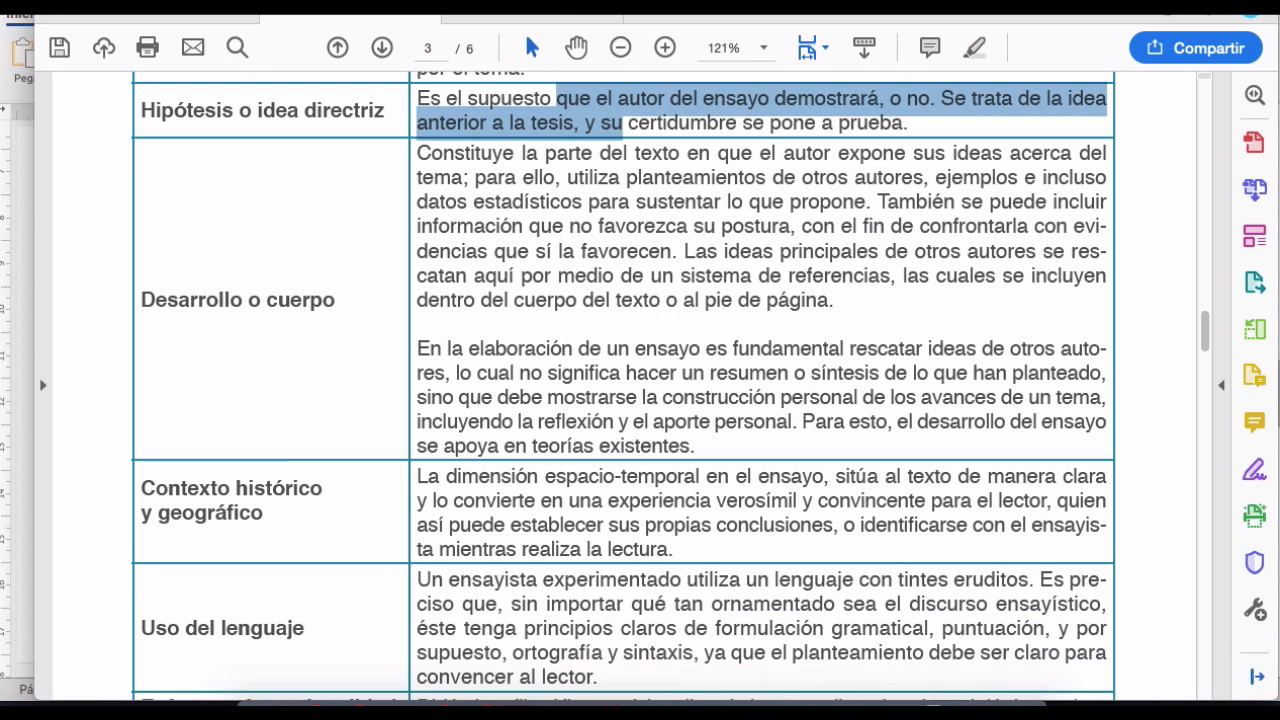
pyautogui.click(790, 700)
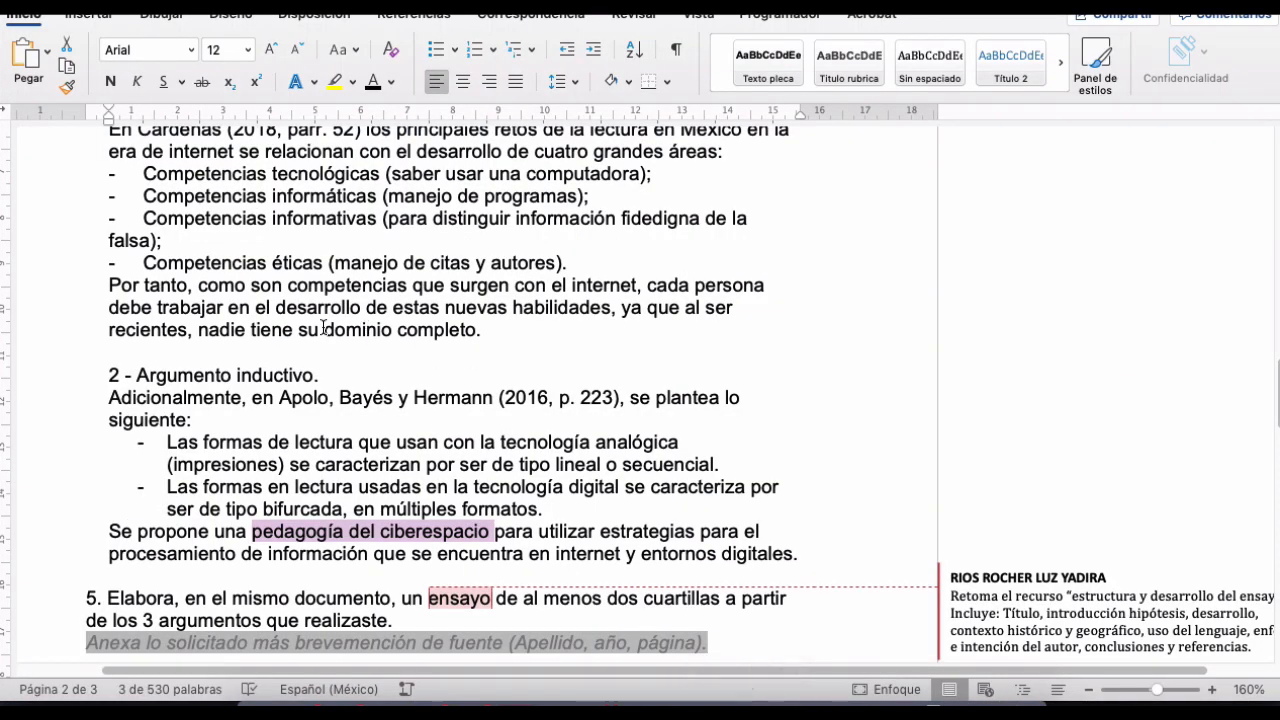
pyautogui.moveTo(173, 394); pyautogui.dragTo(408, 421)
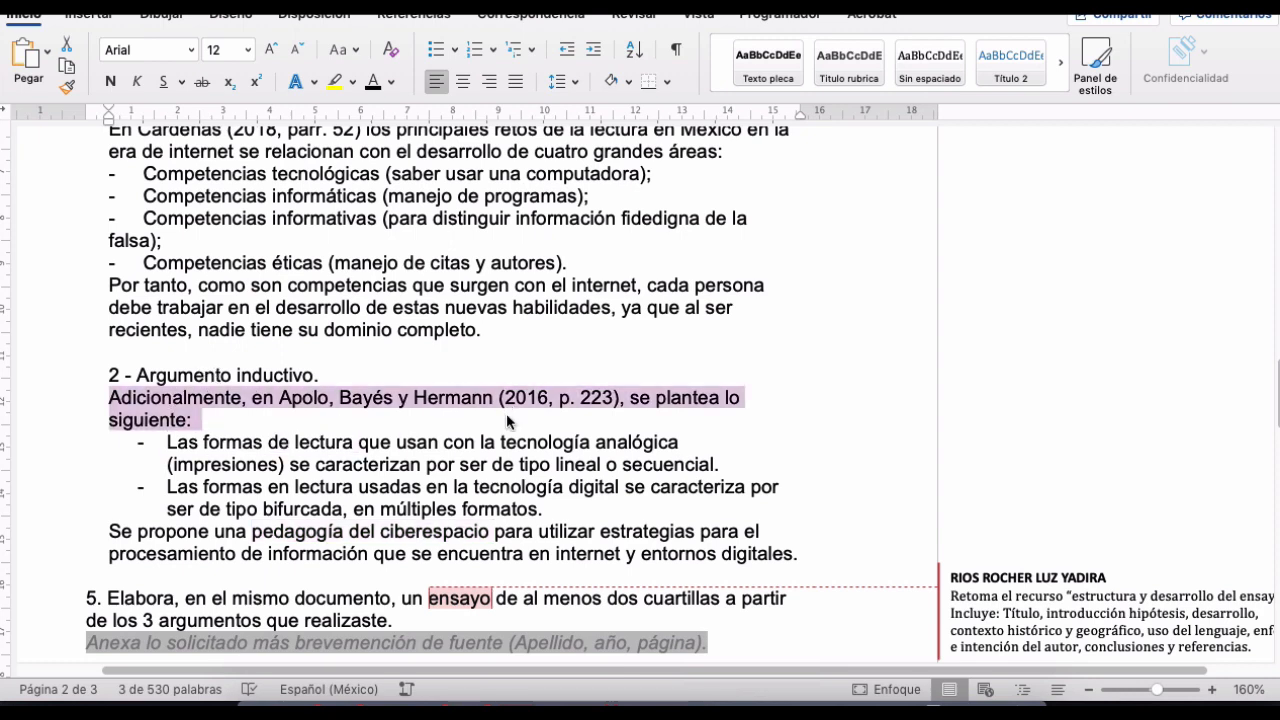
pyautogui.moveTo(420, 487); pyautogui.dragTo(318, 464)
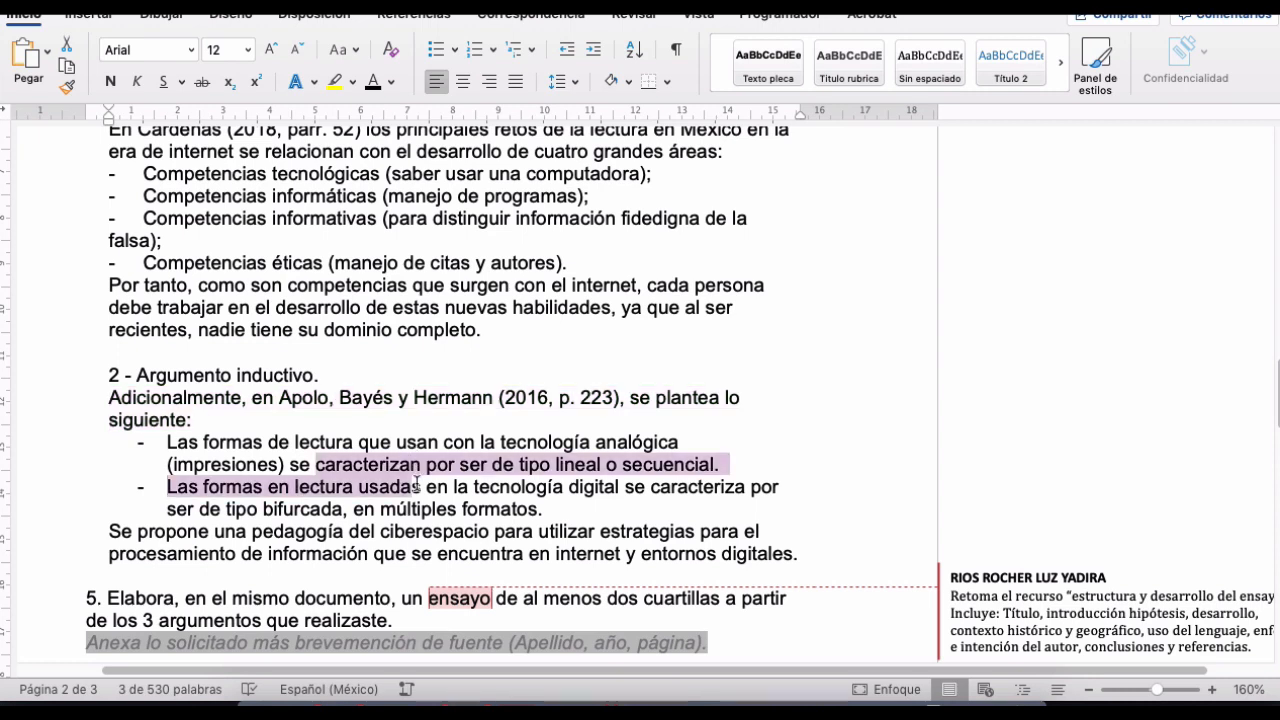
pyautogui.moveTo(375, 534); pyautogui.dragTo(378, 580)
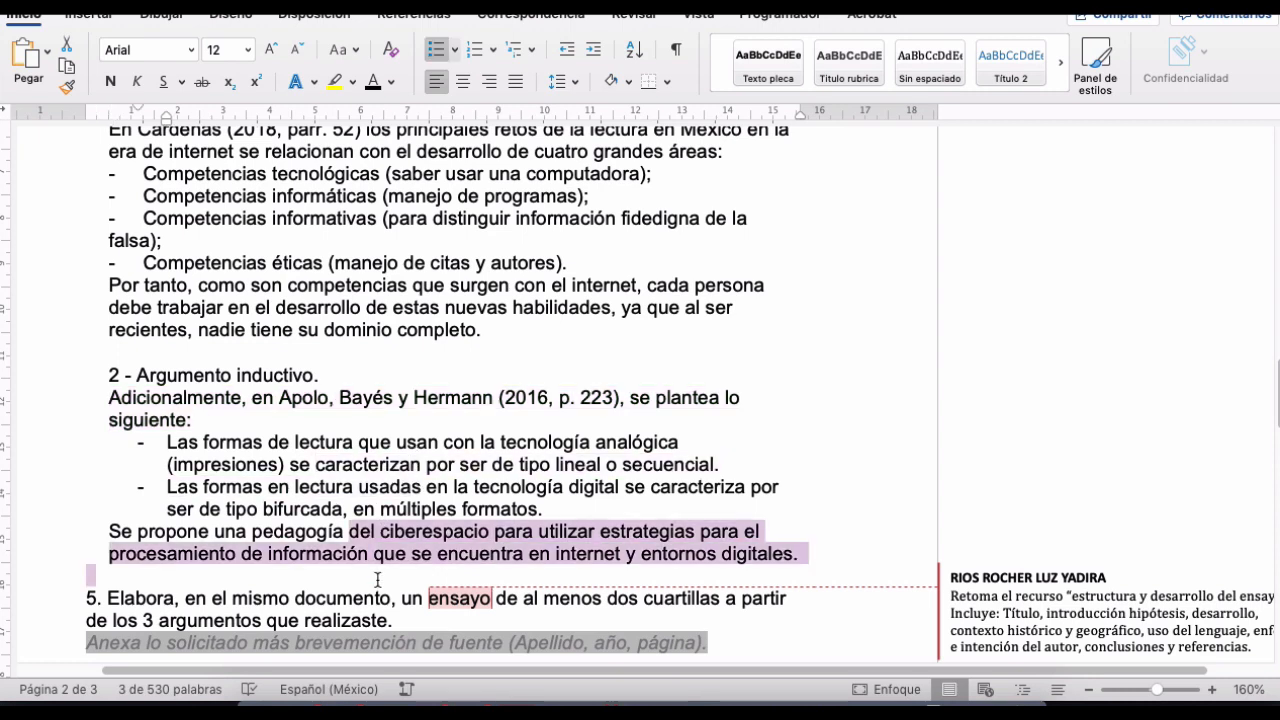
pyautogui.moveTo(139, 396); pyautogui.dragTo(363, 553)
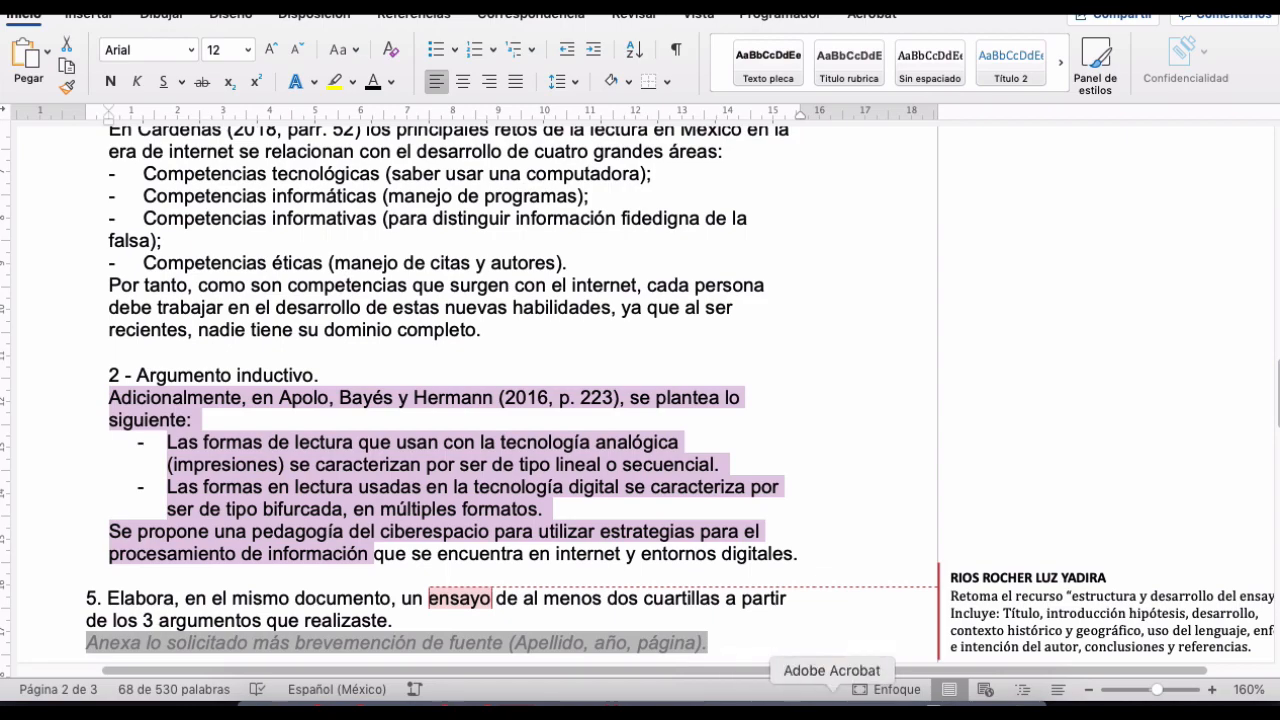
# - Switch to the essay guide in Acrobat and select "histórico y geográfico" in the context element of the table
pyautogui.click(700, 712)
pyautogui.scroll(-5, 580, 450)
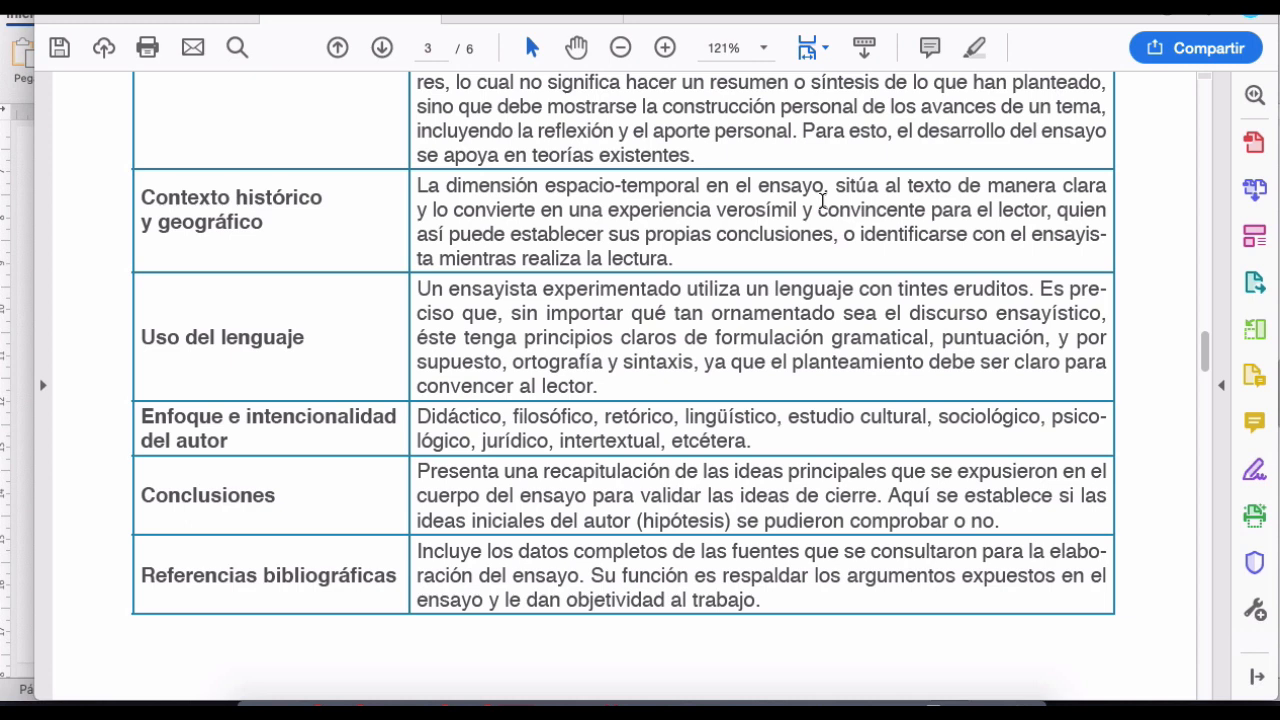
pyautogui.moveTo(236, 200); pyautogui.dragTo(265, 226)
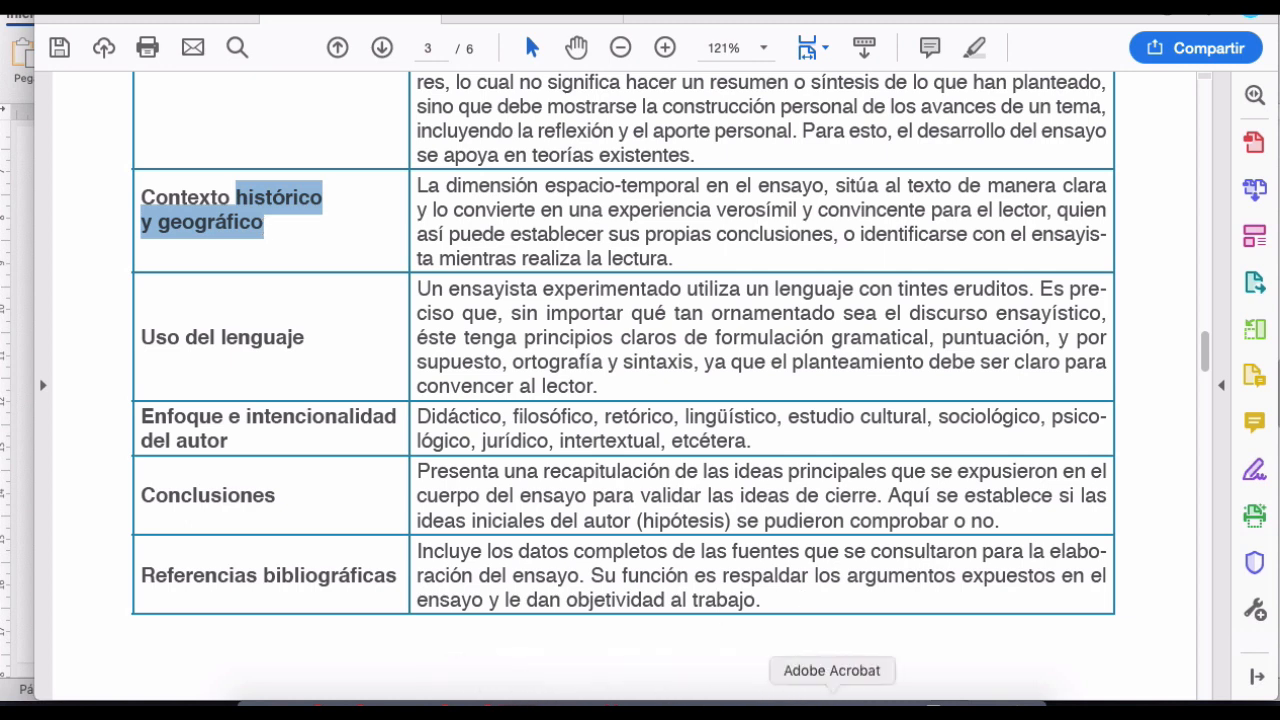
# - Switch to Chrome and read through the journal article's introduction, from page 2 to page 4 of the embedded PDF
pyautogui.click(558, 698)
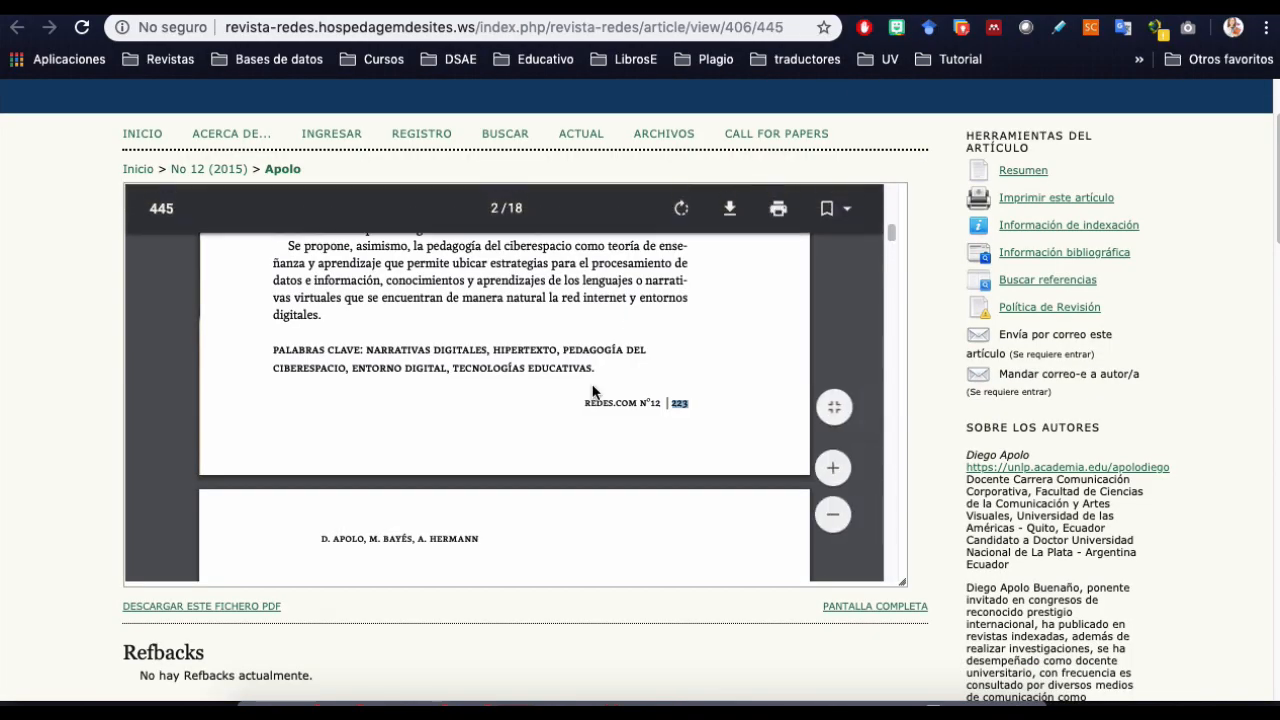
pyautogui.scroll(-10, 593, 391)
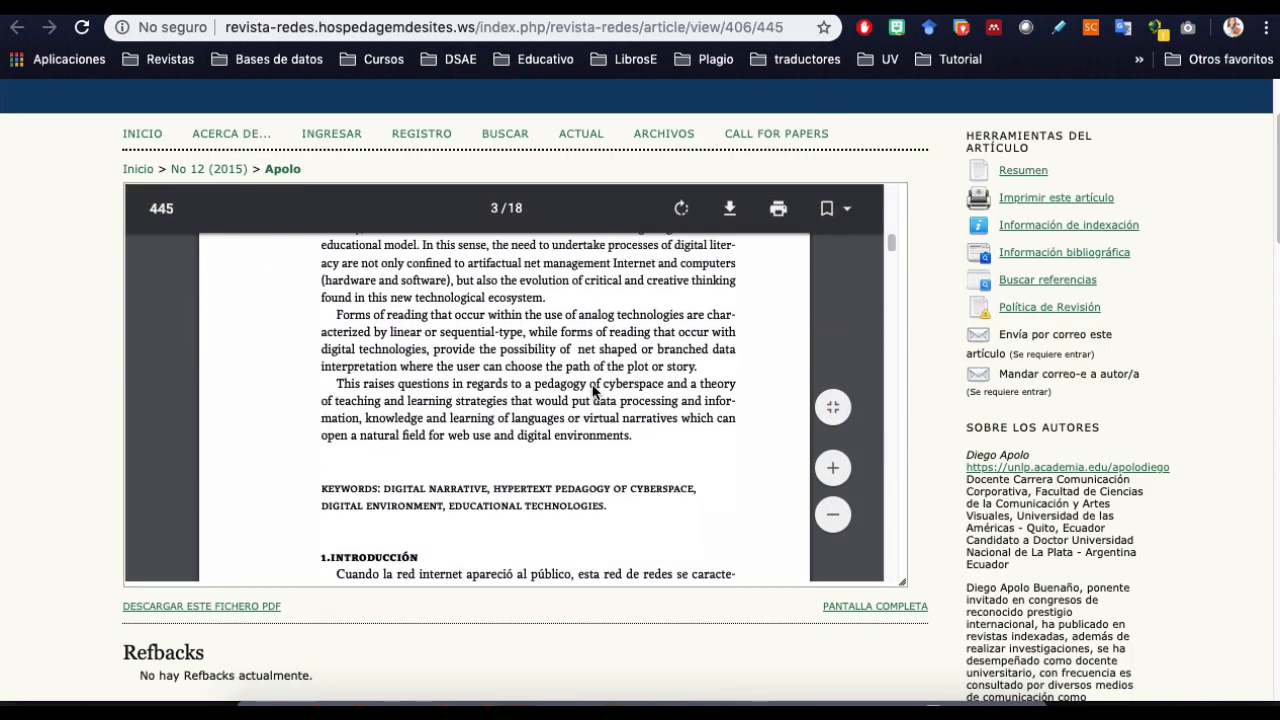
pyautogui.scroll(-5, 593, 391)
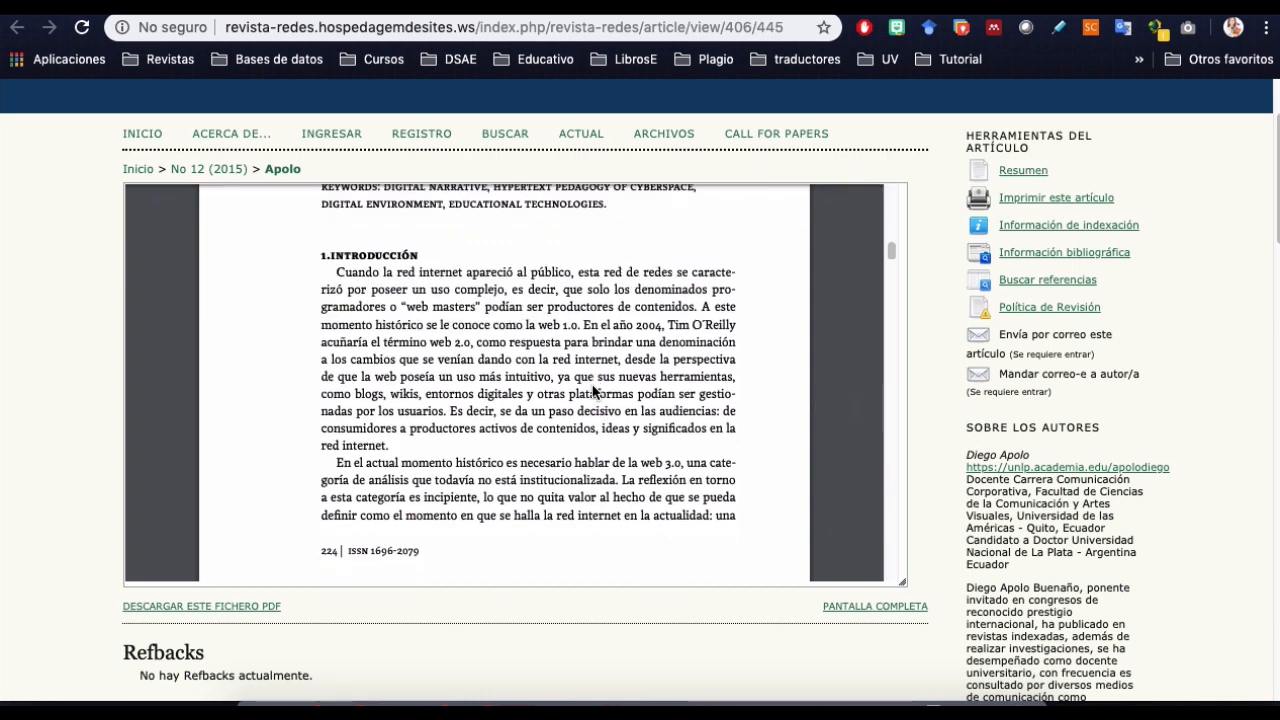
pyautogui.scroll(-4, 555, 475)
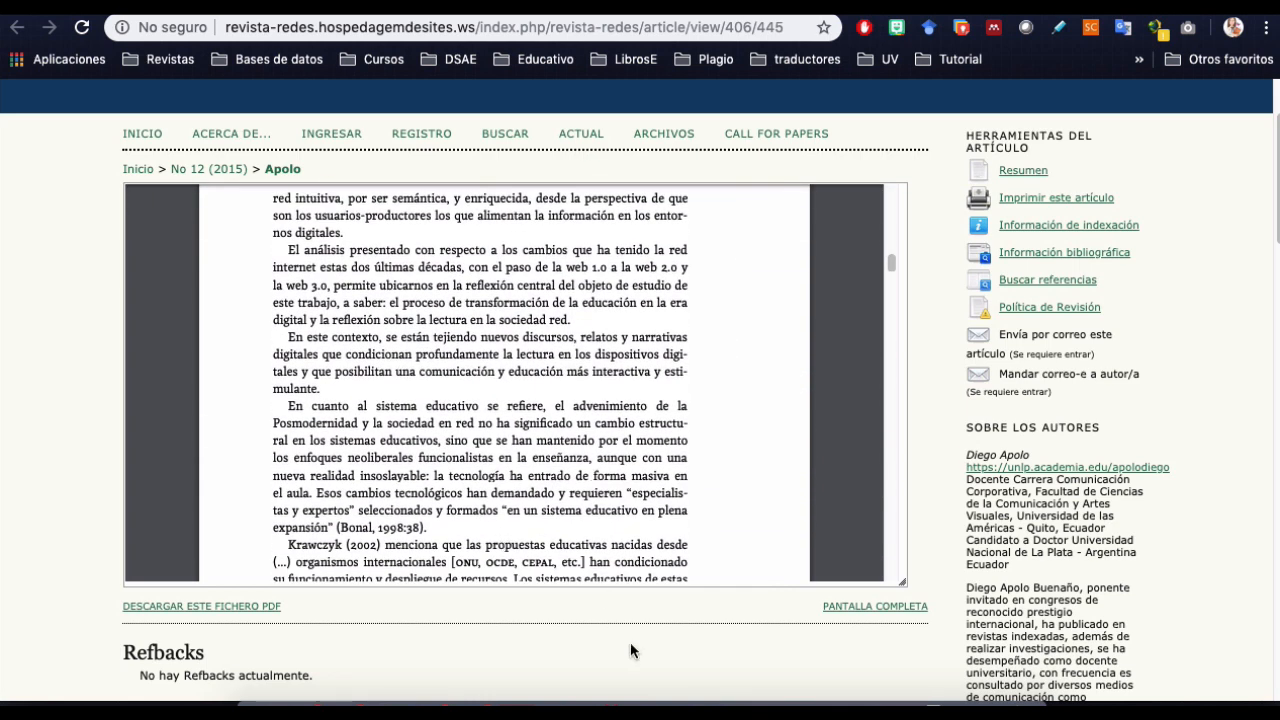
# - Switch to the essay guide in Acrobat and select the word "eruditos" in the Uso del lenguaje description
pyautogui.click(832, 705)
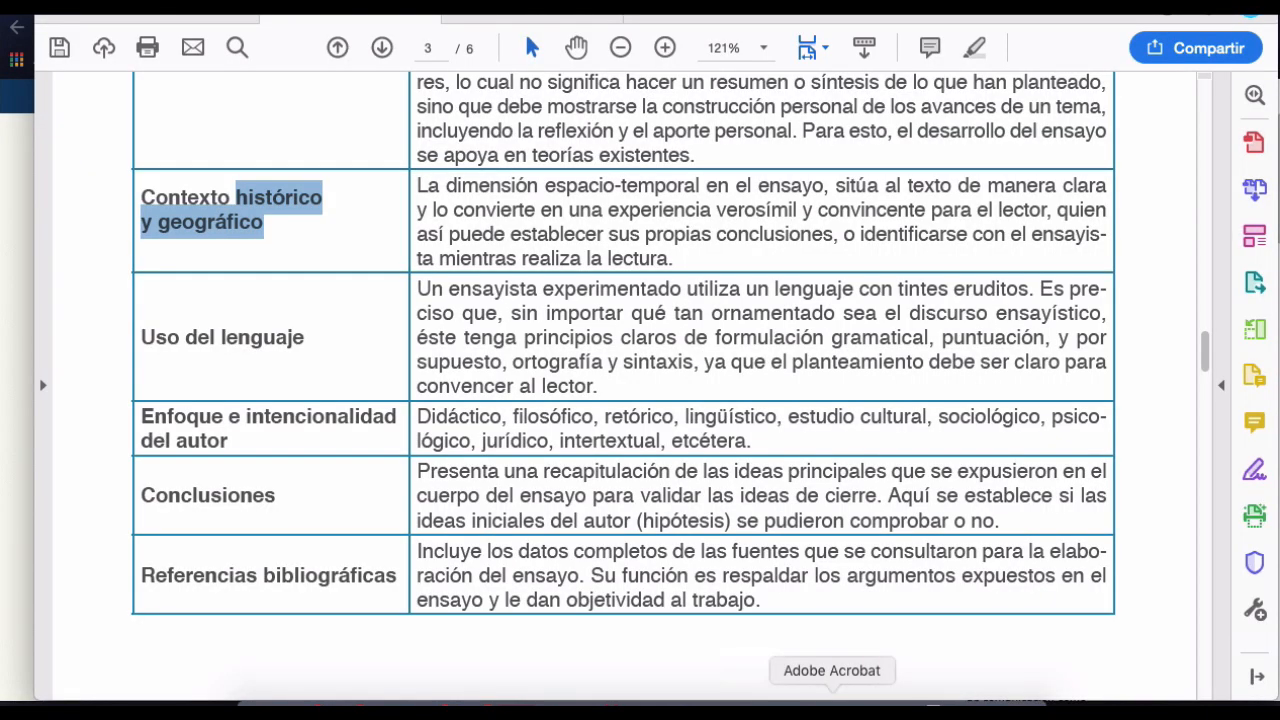
pyautogui.click(456, 314)
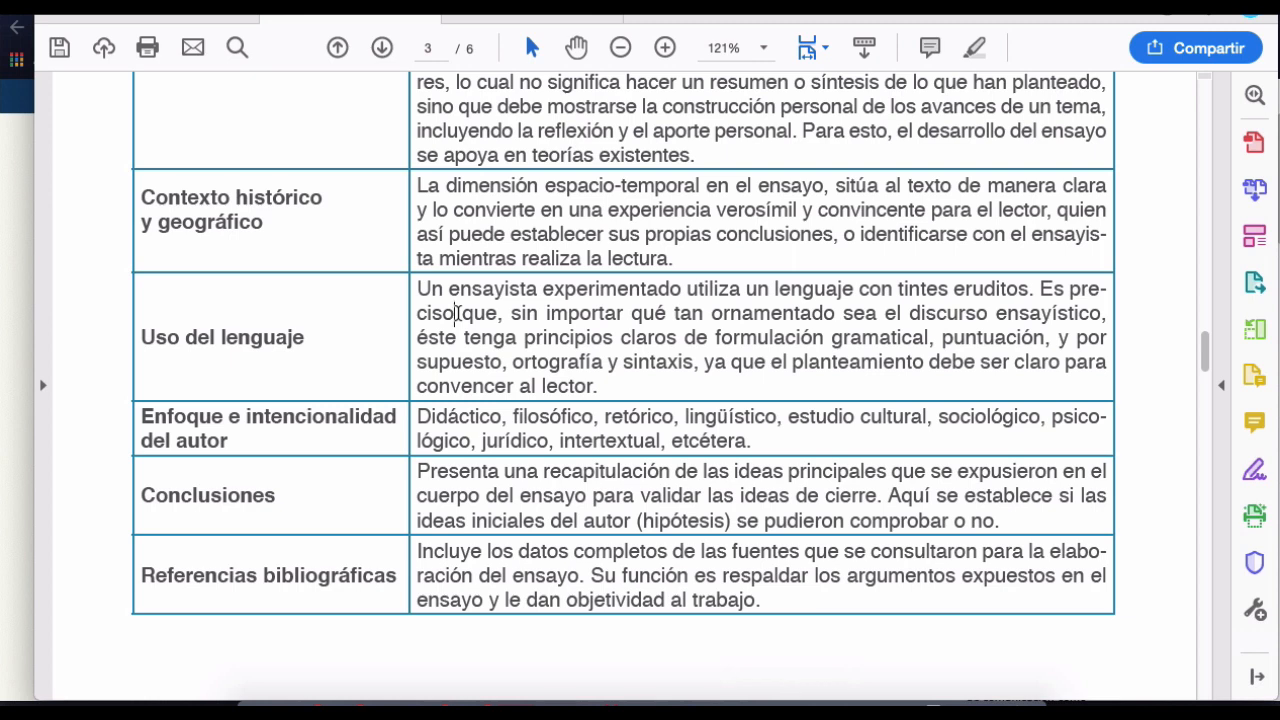
pyautogui.doubleClick(988, 291)
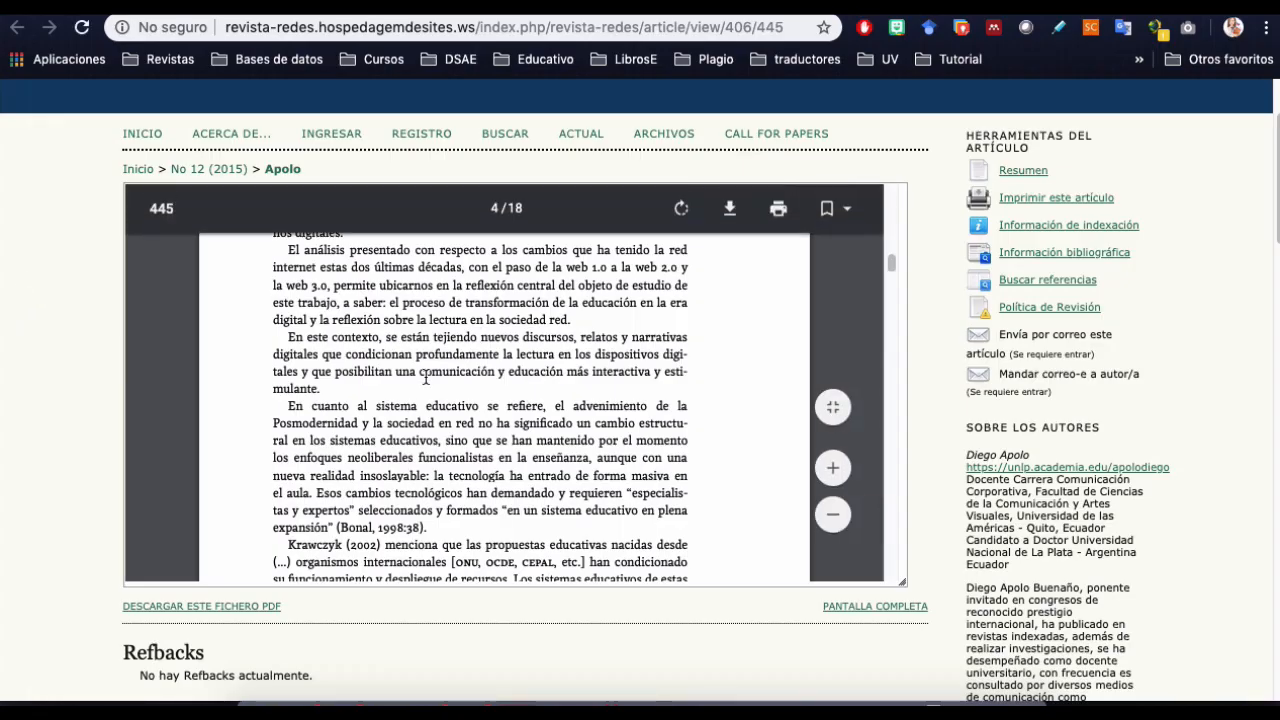
# - Compare the journal article and the Word arguments with the Uso del lenguaje row in Acrobat, selecting "claros de" there
pyautogui.scroll(-5, 425, 377)
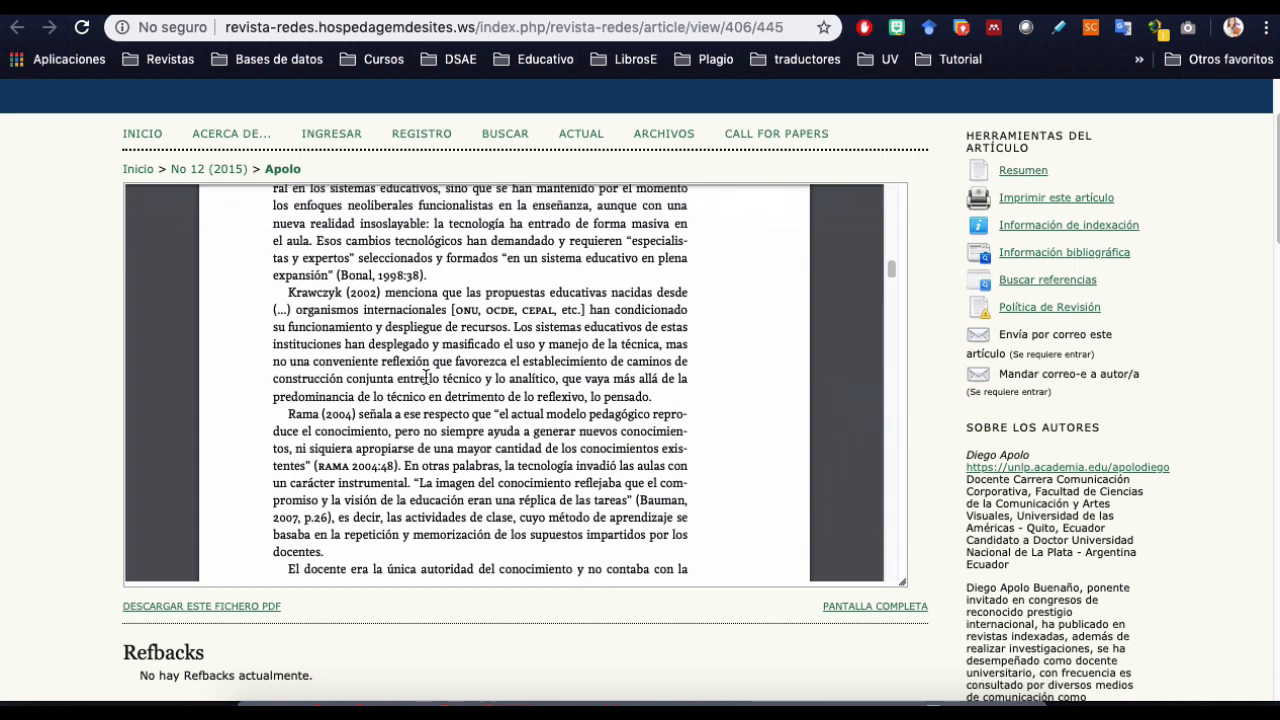
pyautogui.click(790, 708)
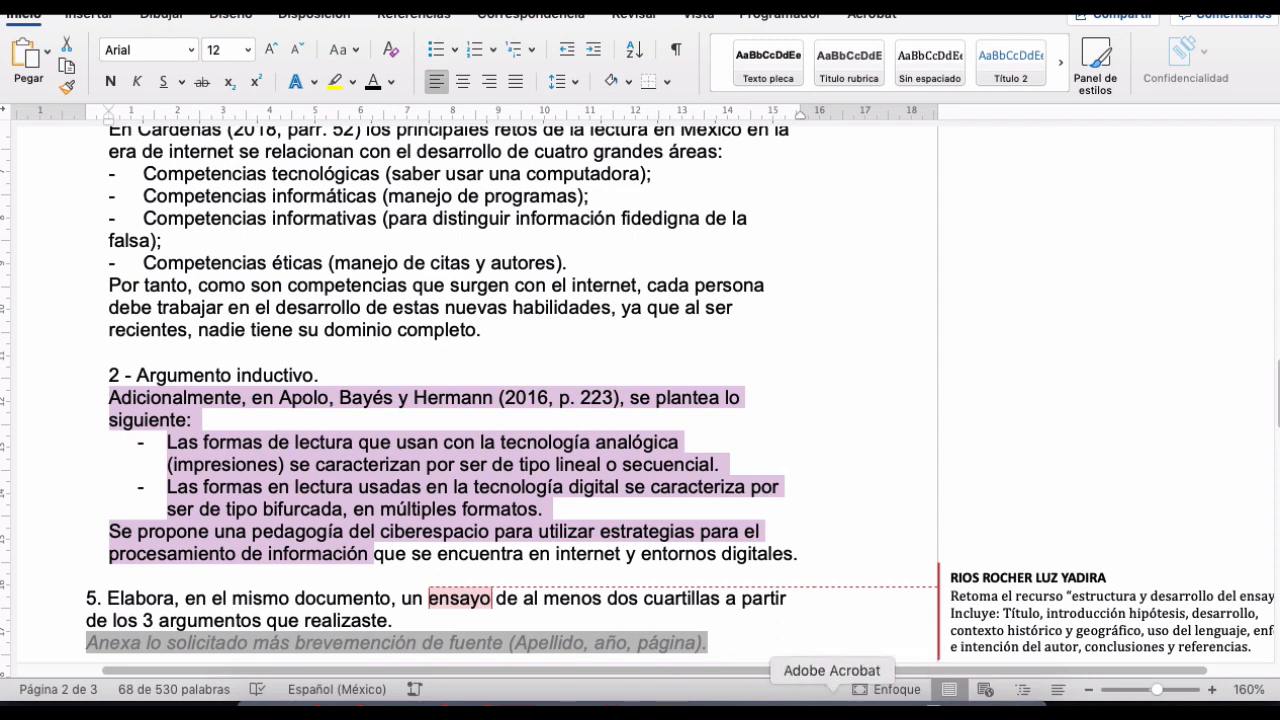
pyautogui.click(726, 708)
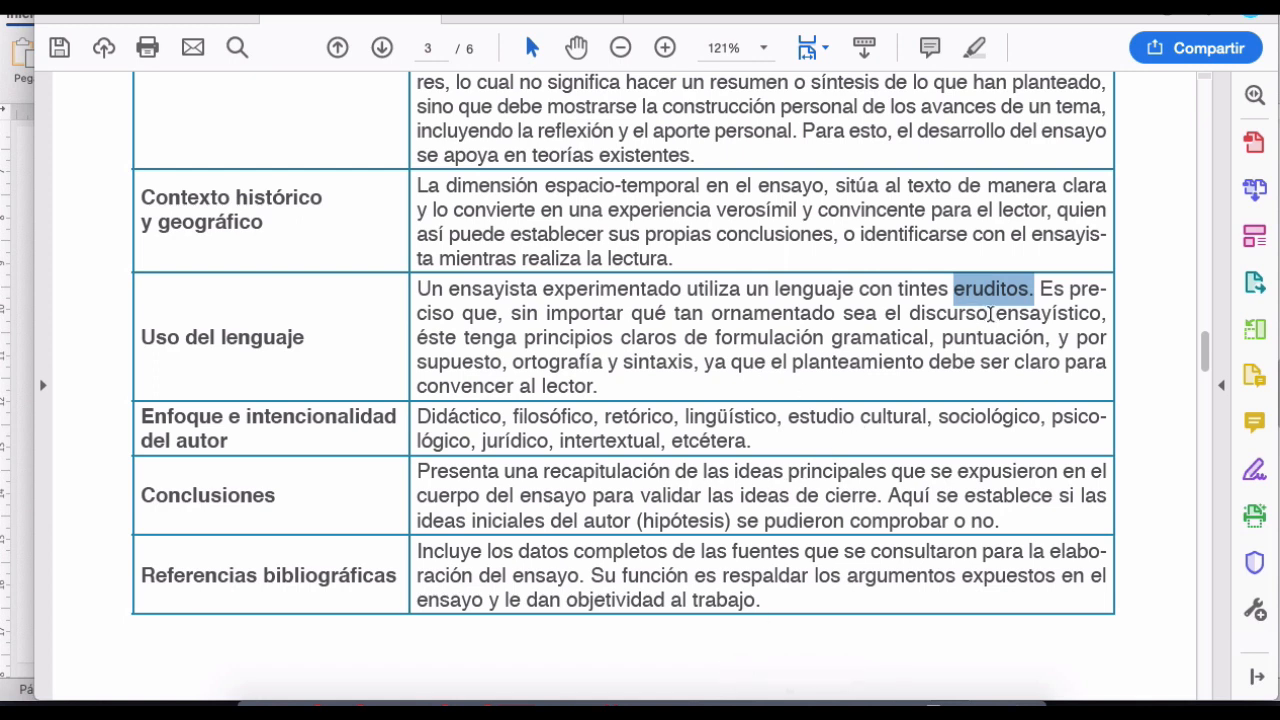
pyautogui.moveTo(615, 337); pyautogui.dragTo(695, 348)
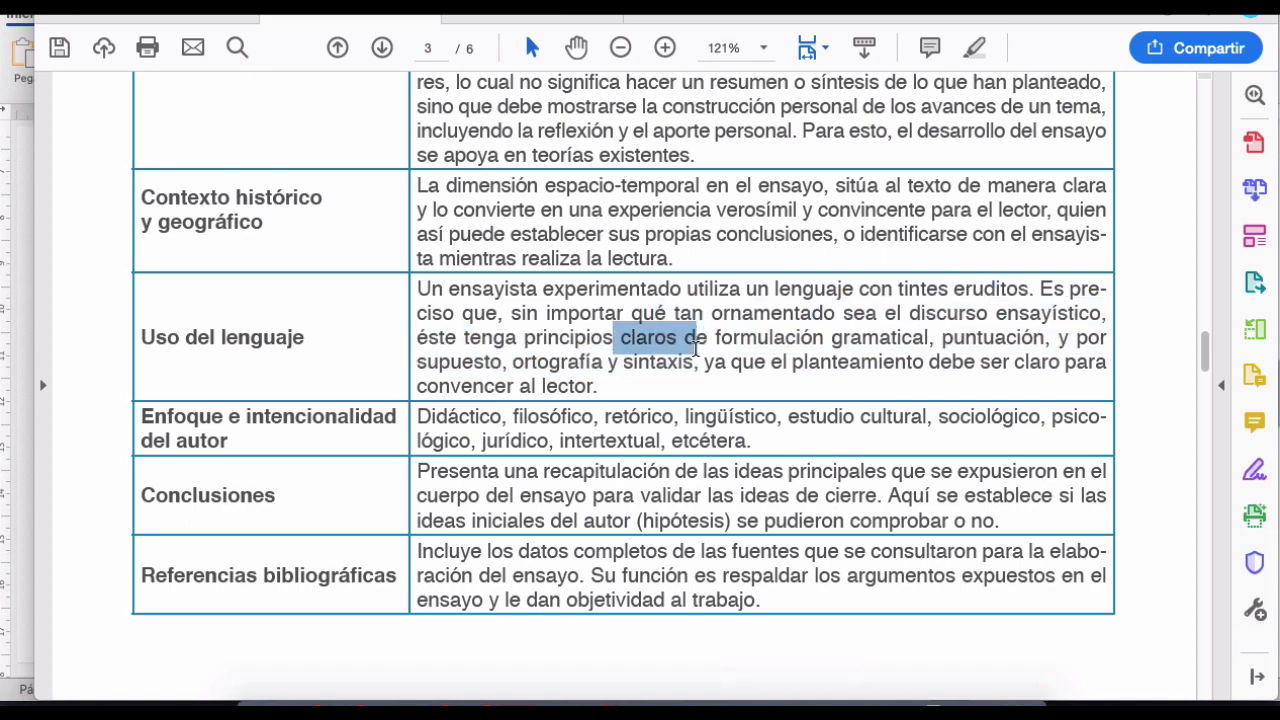
# - Switch to Word and review the deductive and inductive arguments under activity instruction 4
pyautogui.click(790, 705)
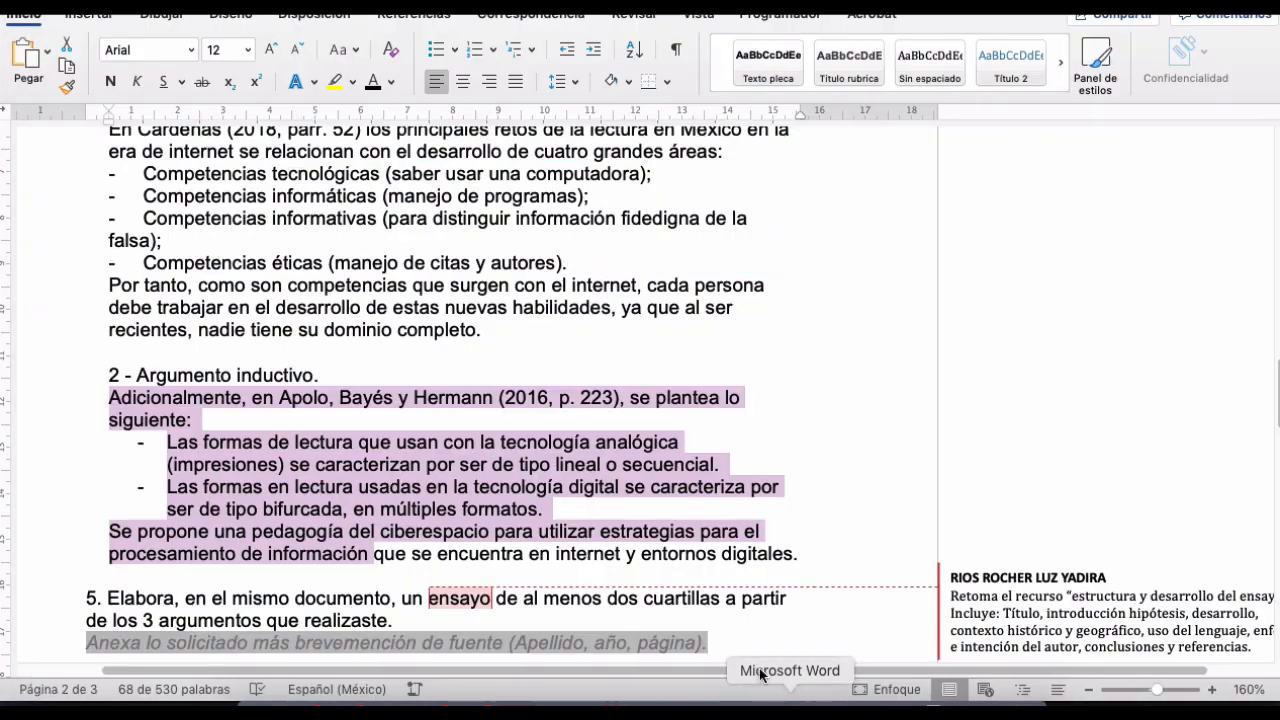
pyautogui.scroll(-2, 460, 480)
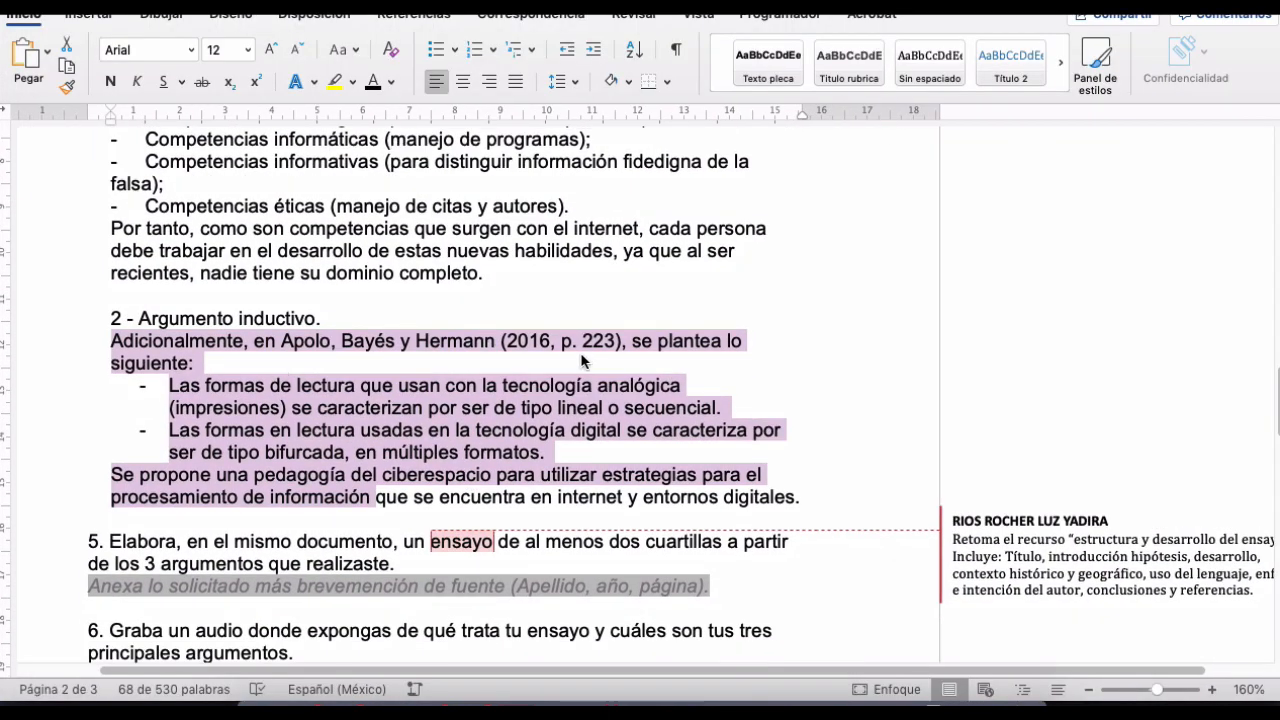
pyautogui.scroll(3, 464, 272)
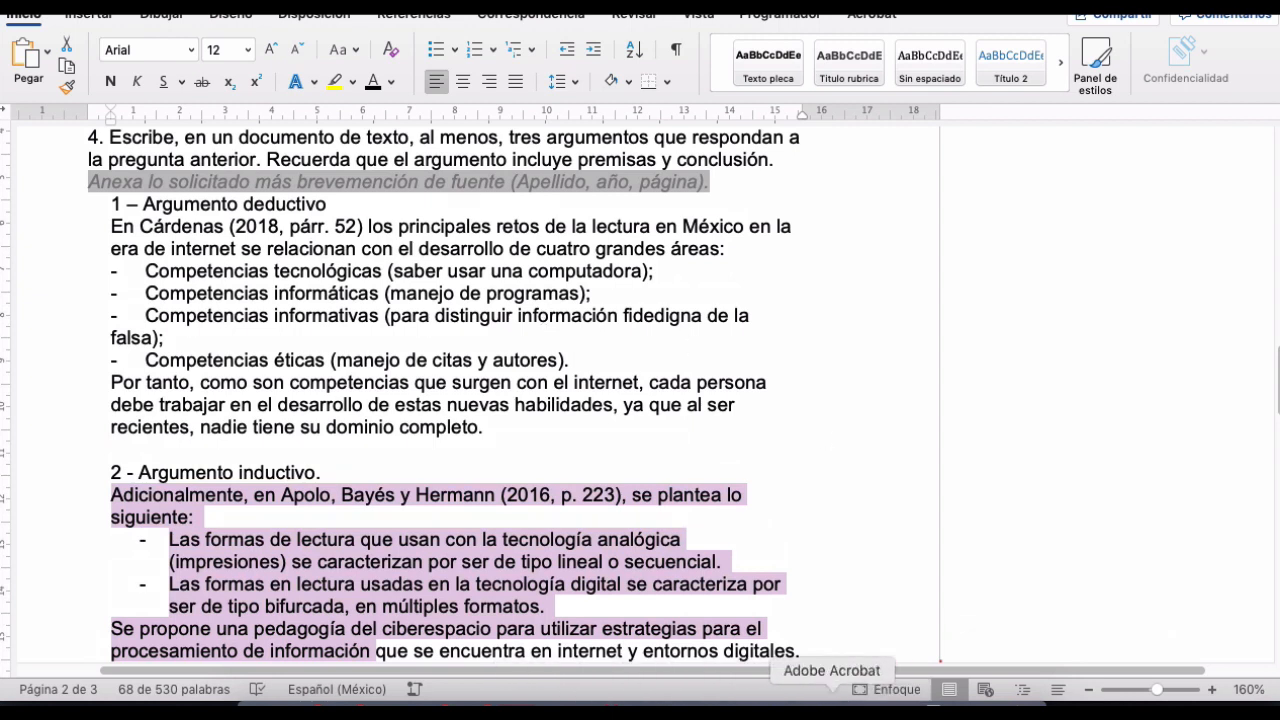
# - Switch to Acrobat, select "Didáctico" in the Enfoque e intencionalidad del autor row, and go back to the Estructura del ensayo section
pyautogui.click(860, 708)
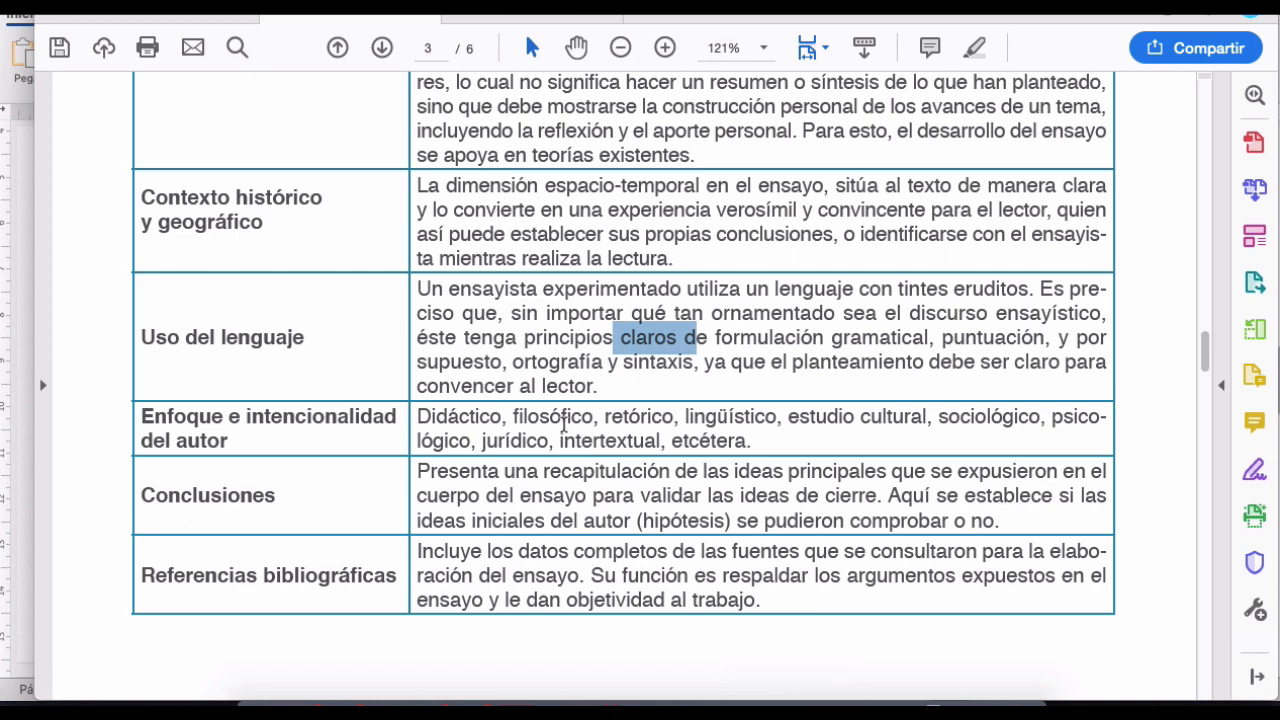
pyautogui.doubleClick(455, 416)
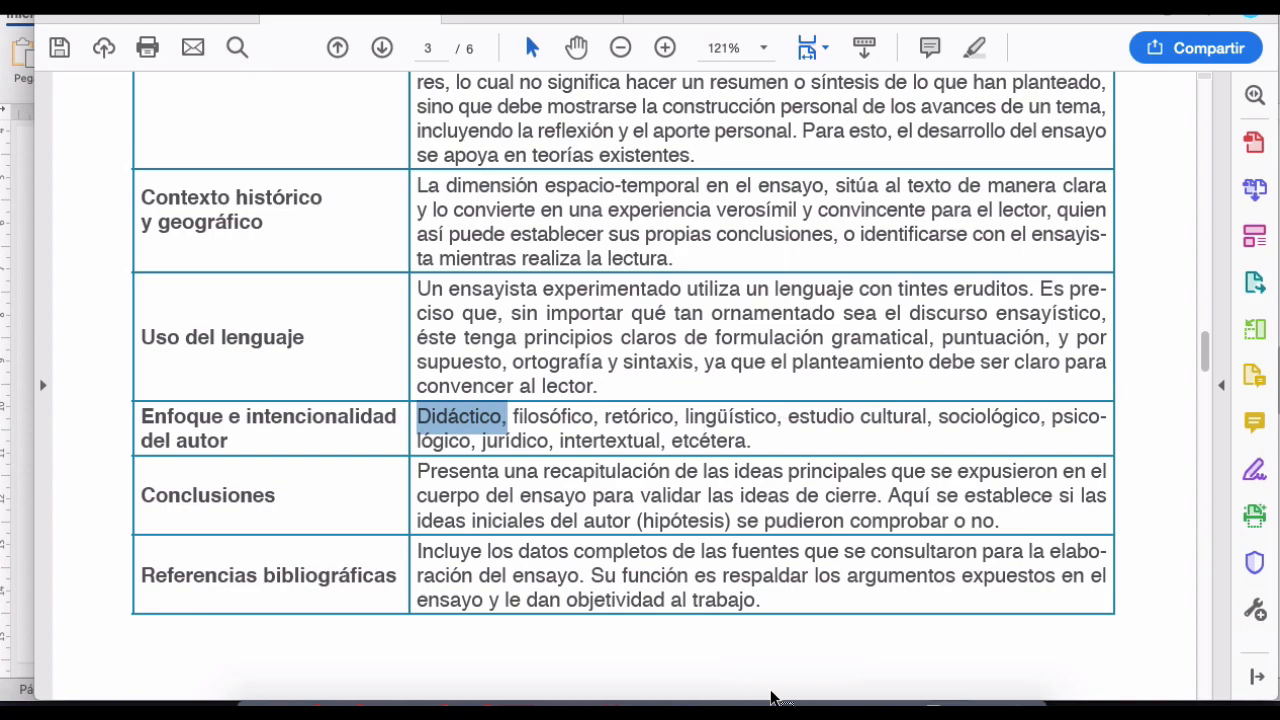
pyautogui.scroll(15, 476, 463)
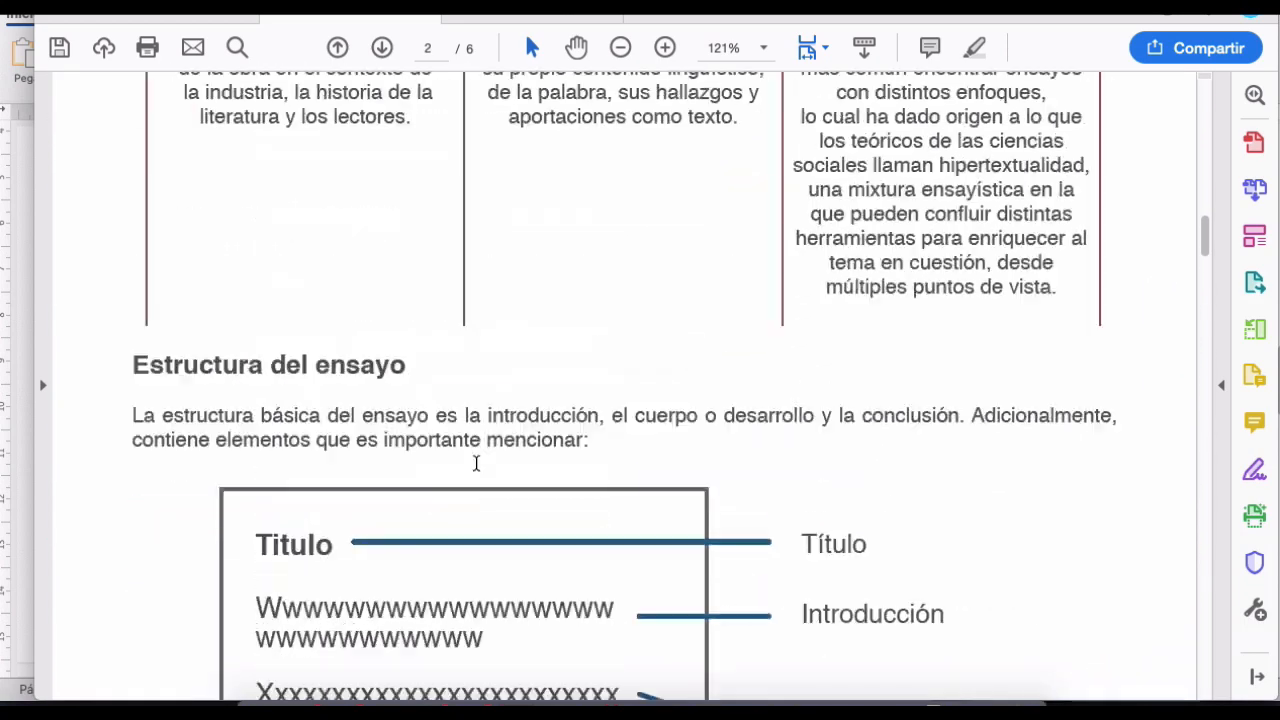
# - Highlight "Didáctico," and "retórico," in yellow in the Enfoque e intencionalidad del autor row
pyautogui.scroll(10, 476, 463)
pyautogui.scroll(-9, 475, 461)
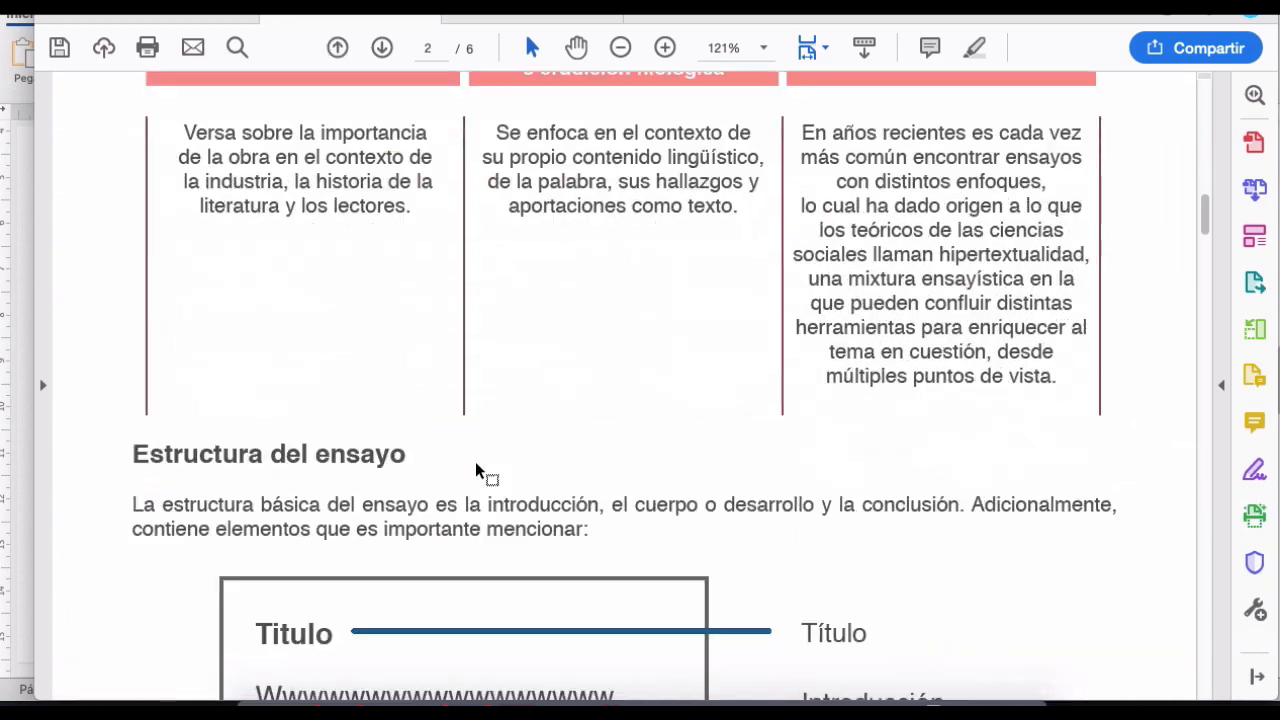
pyautogui.scroll(-15, 475, 461)
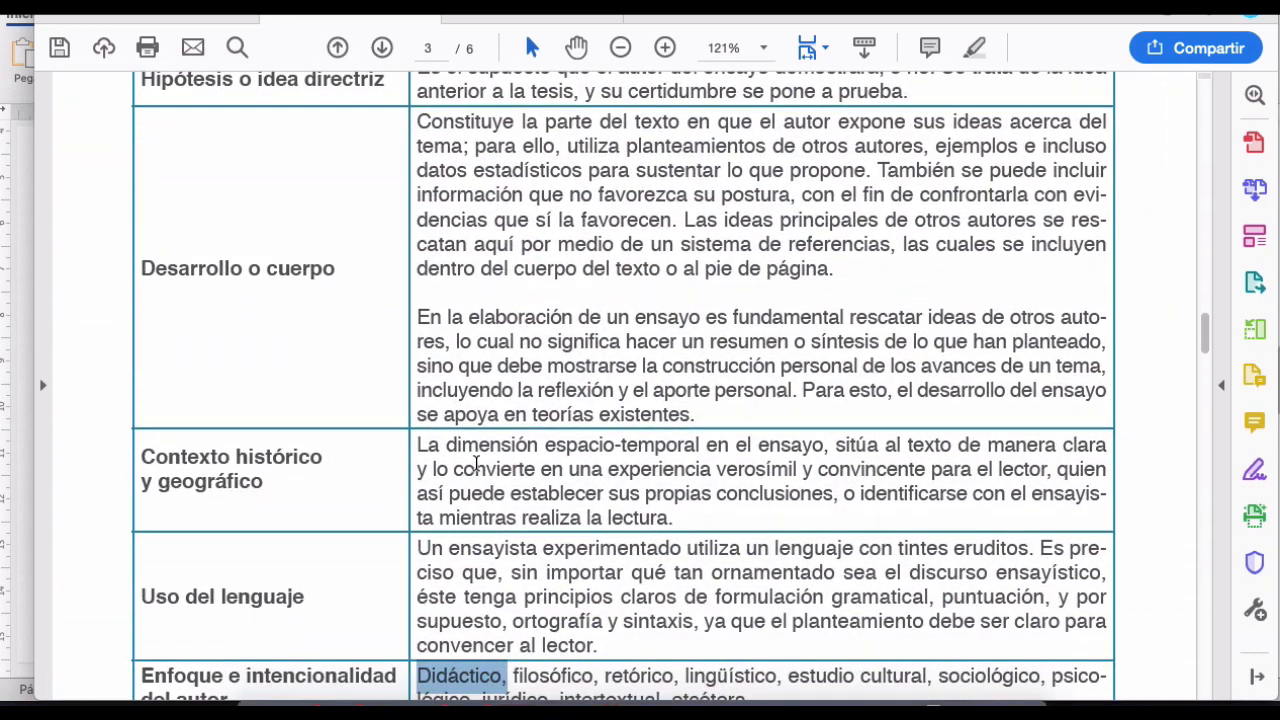
pyautogui.scroll(-3, 476, 463)
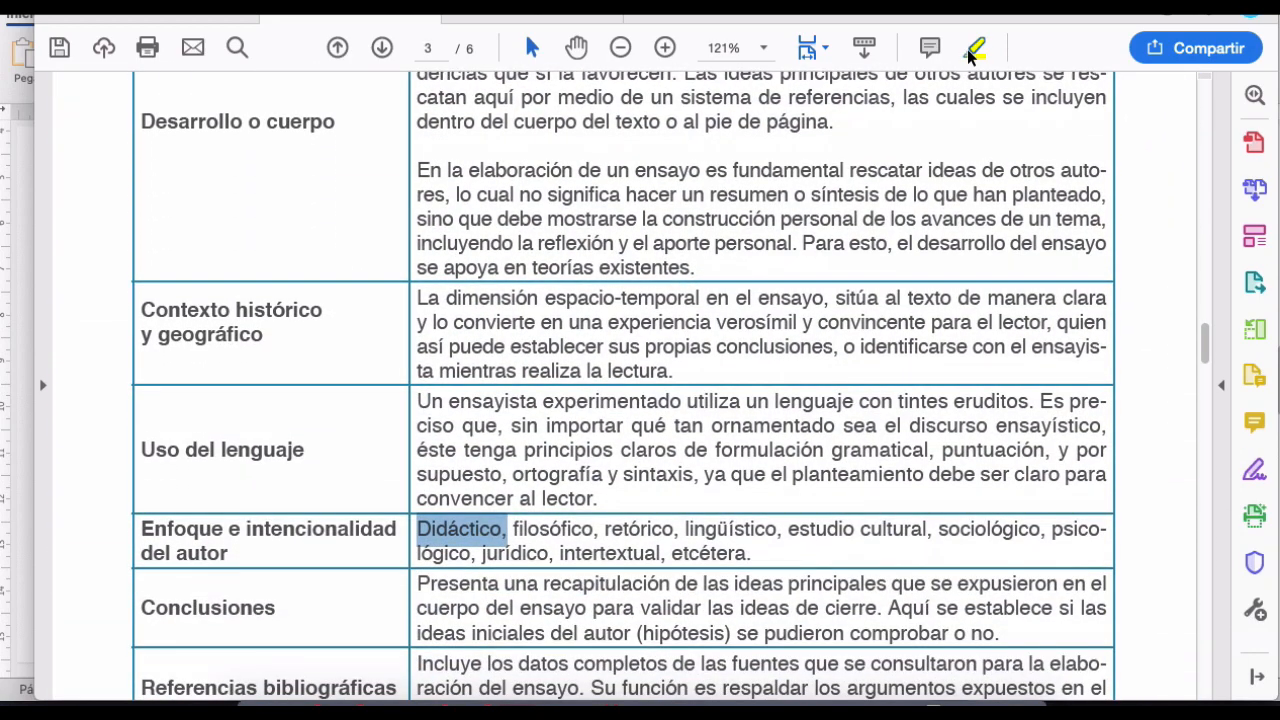
pyautogui.click(968, 57)
pyautogui.doubleClick(635, 527)
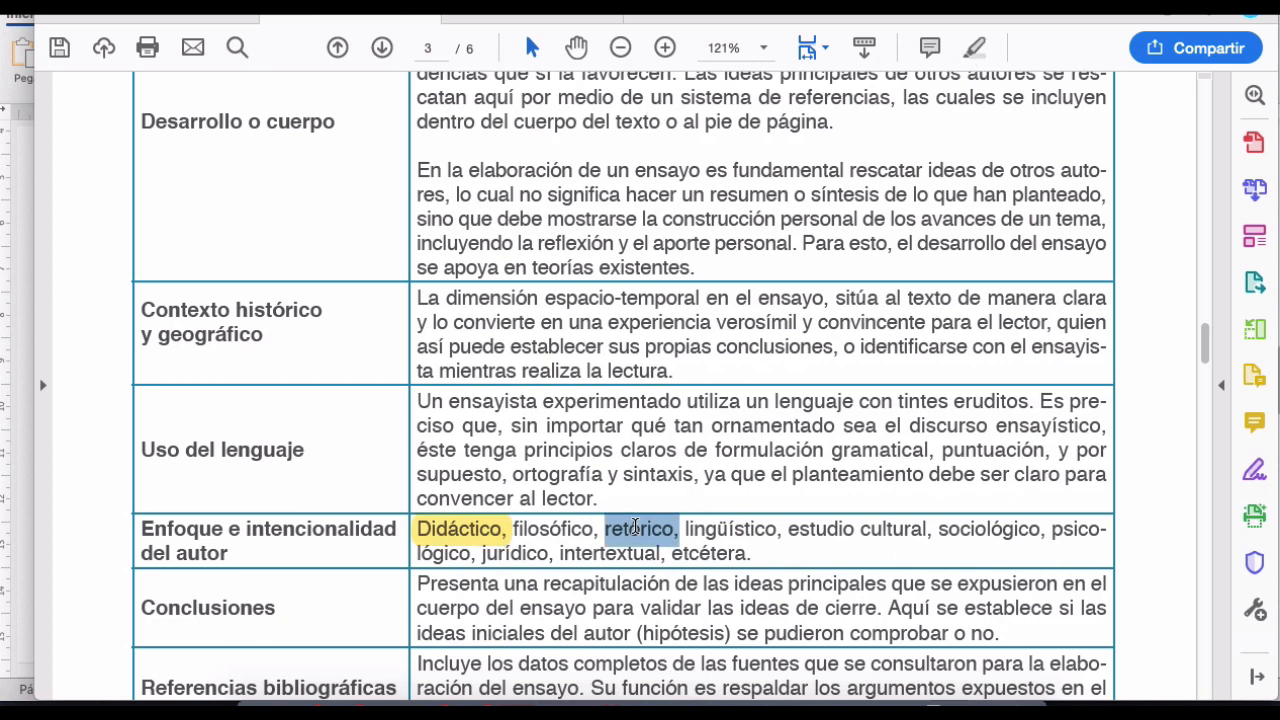
pyautogui.click(973, 48)
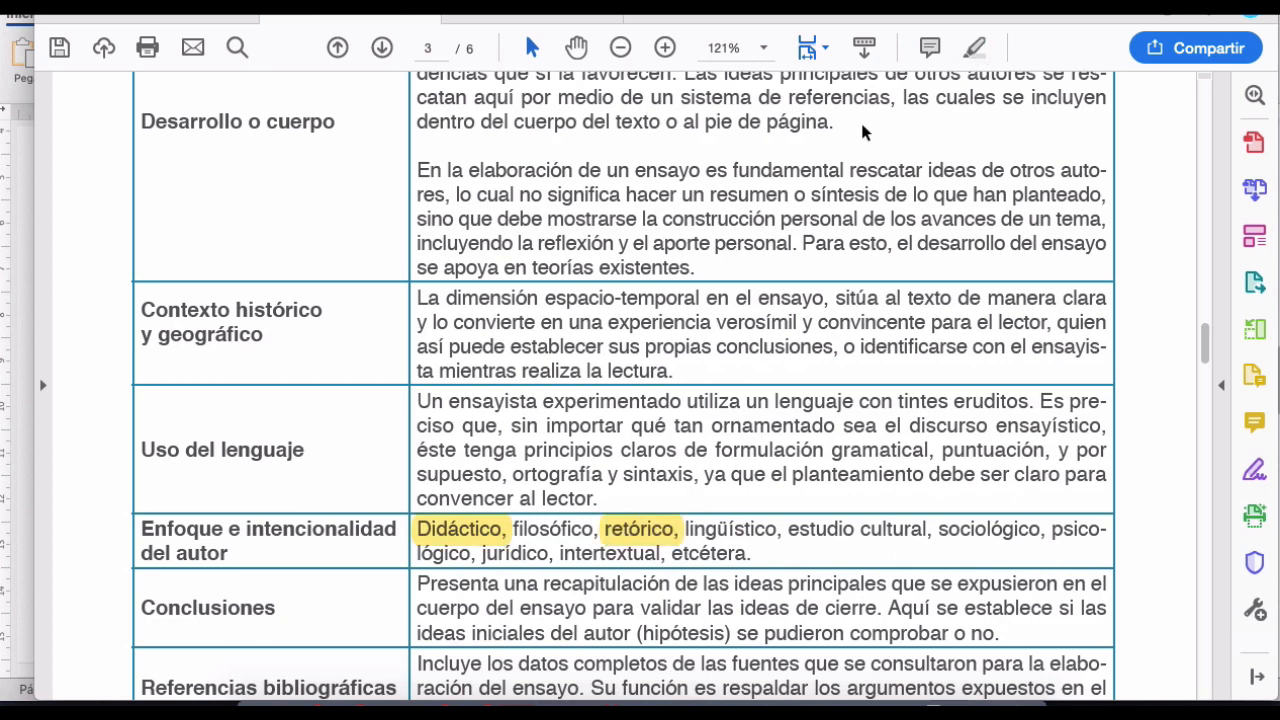
# - Examine the author's approach options and the Conclusiones row, selecting the passage from "recapitulación" through "ideas de cierre."
pyautogui.scroll(-6, 428, 500)
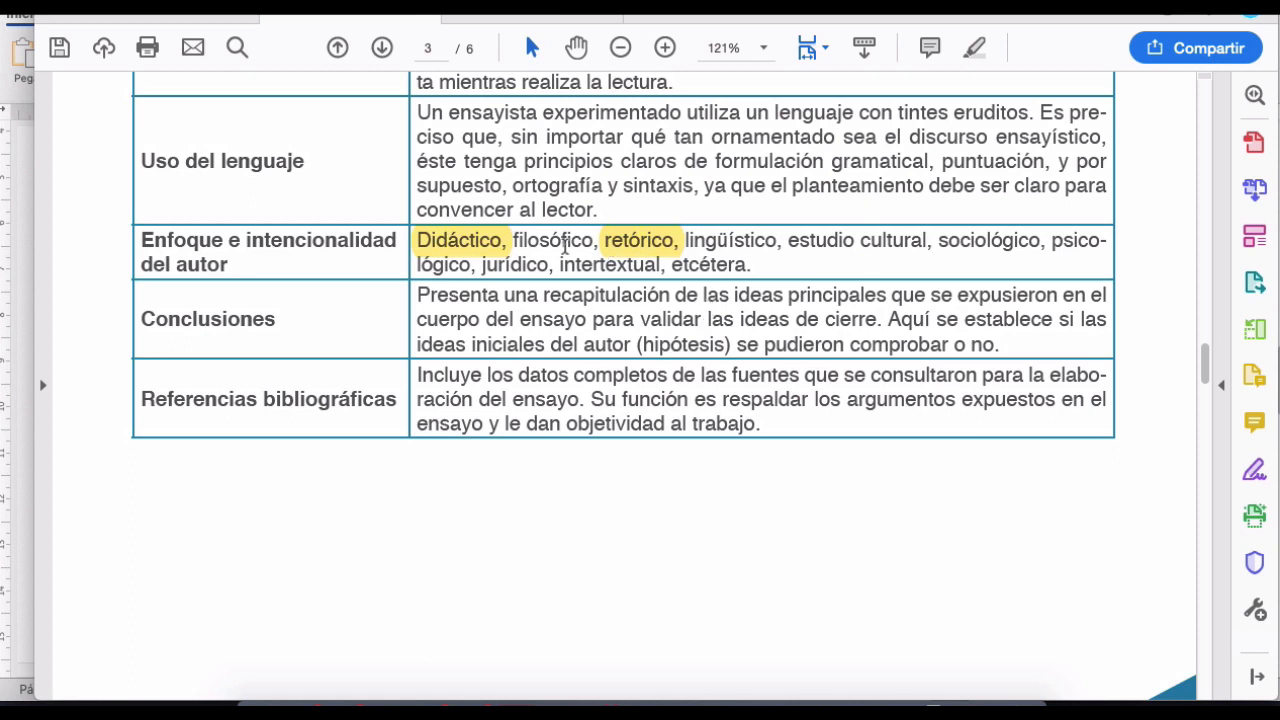
pyautogui.moveTo(562, 248); pyautogui.dragTo(651, 279)
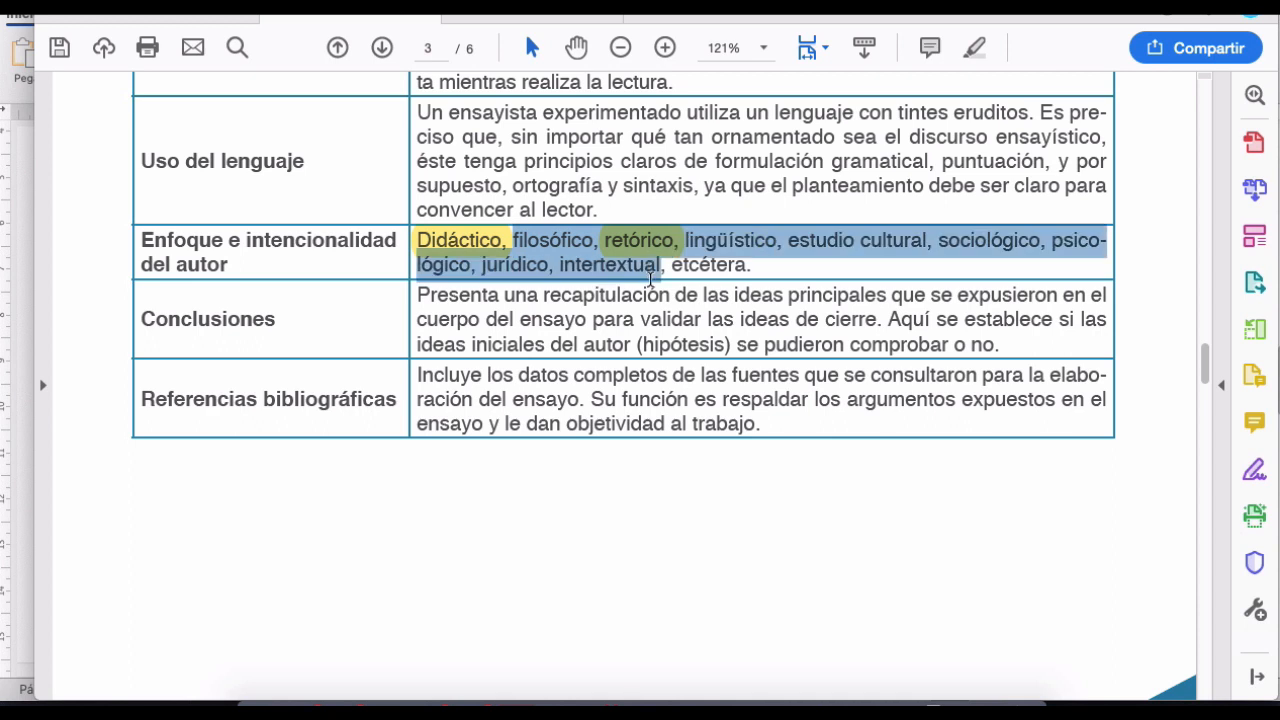
pyautogui.click(588, 321)
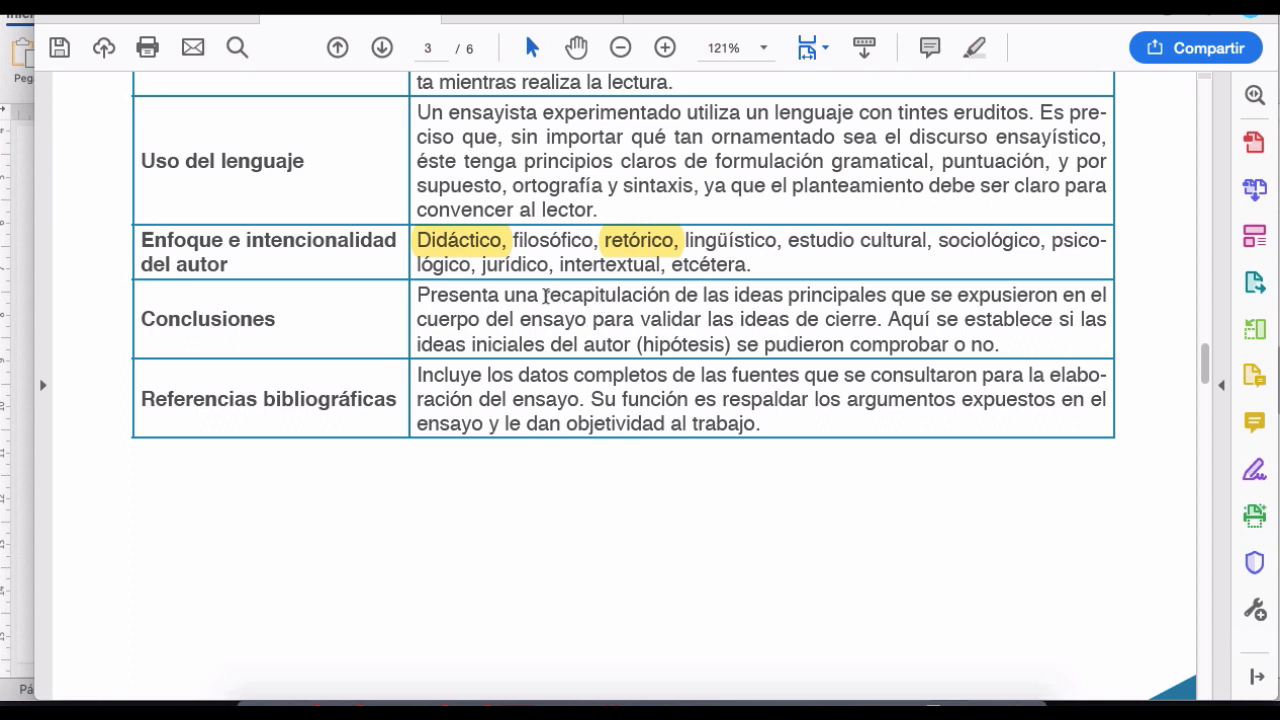
pyautogui.moveTo(543, 296); pyautogui.dragTo(880, 318)
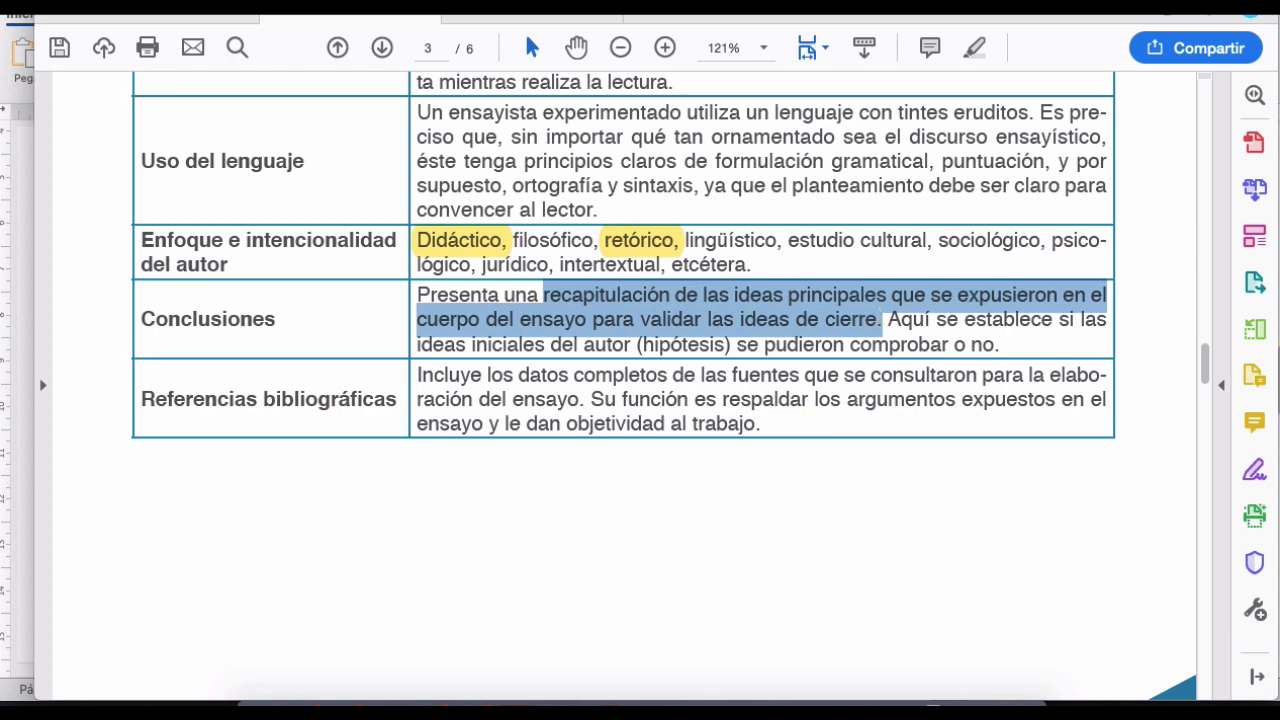
# - Review the drafted arguments and instruction 5 in Word, then return to Acrobat and select the Referencias bibliográficas description from "los datos" to "le dan"
pyautogui.click(790, 698)
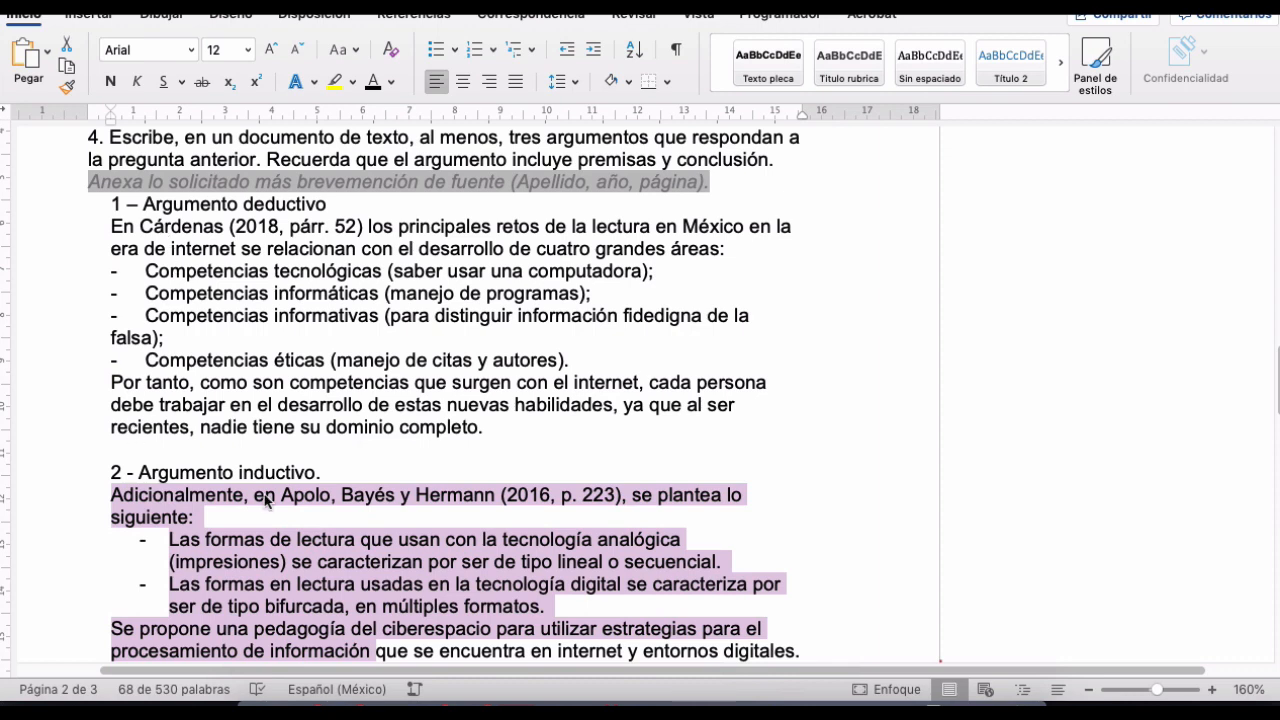
pyautogui.scroll(-5, 265, 500)
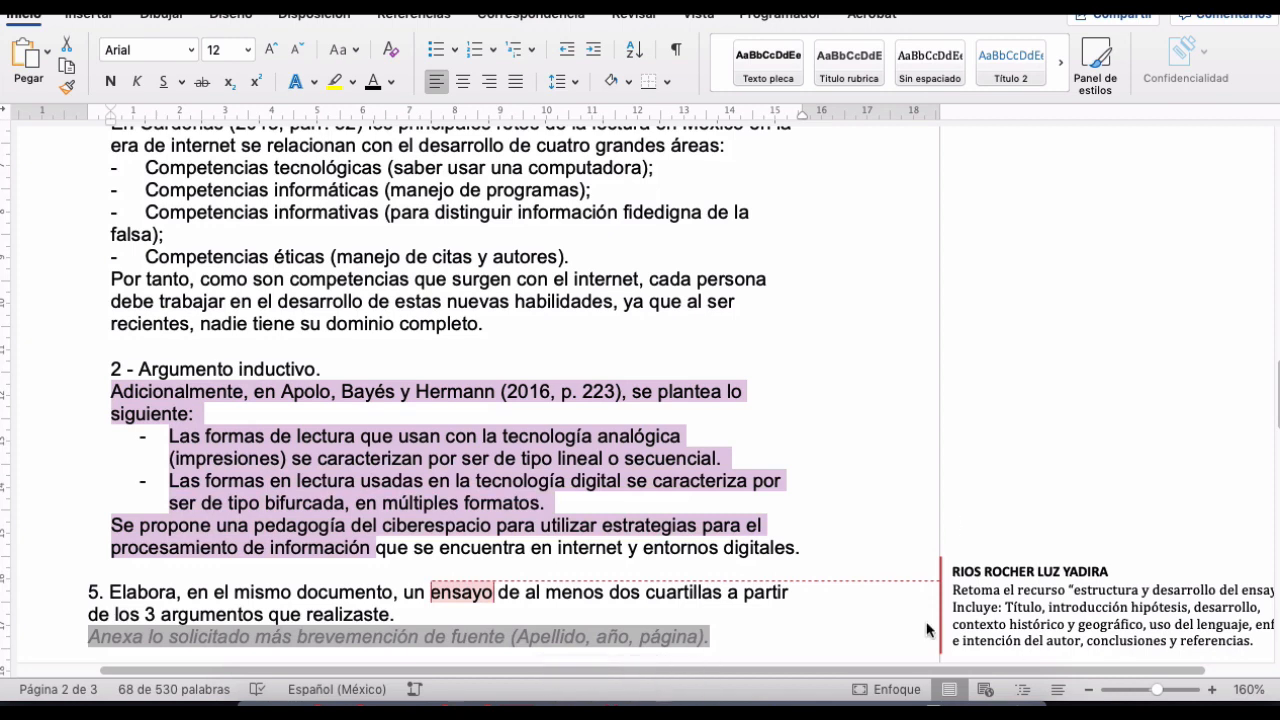
pyautogui.click(832, 700)
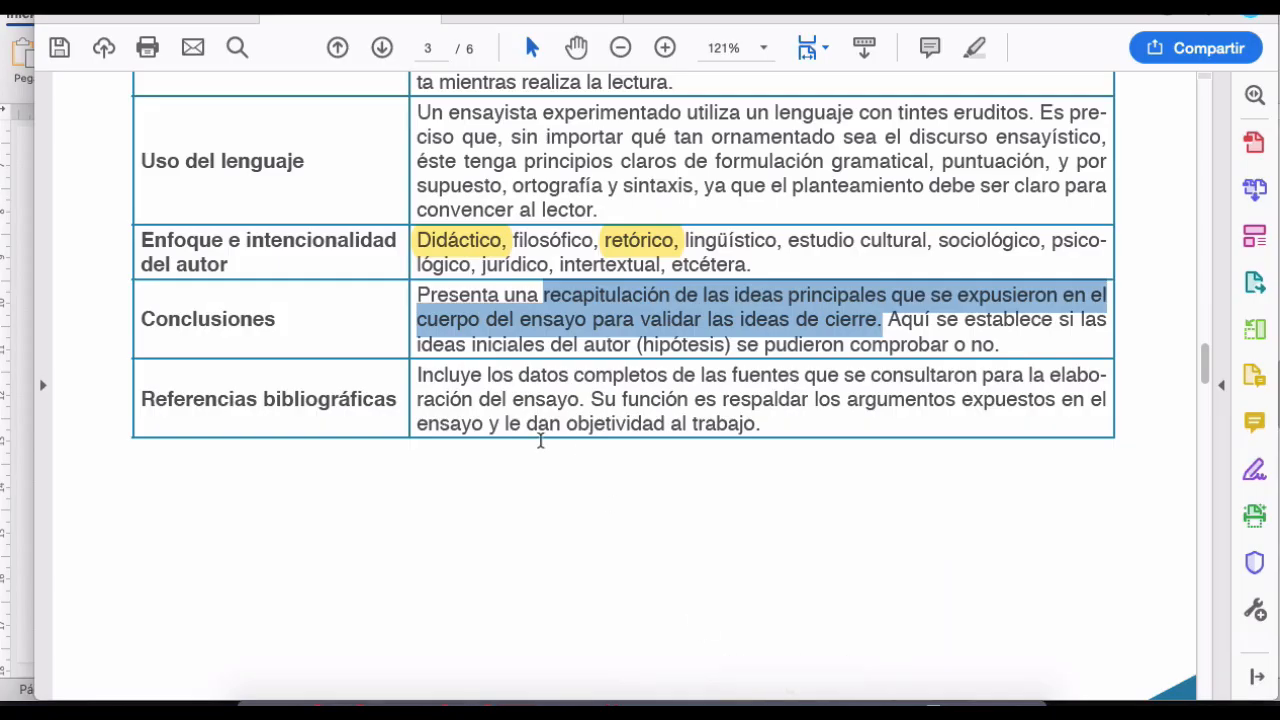
pyautogui.moveTo(500, 376); pyautogui.dragTo(557, 423)
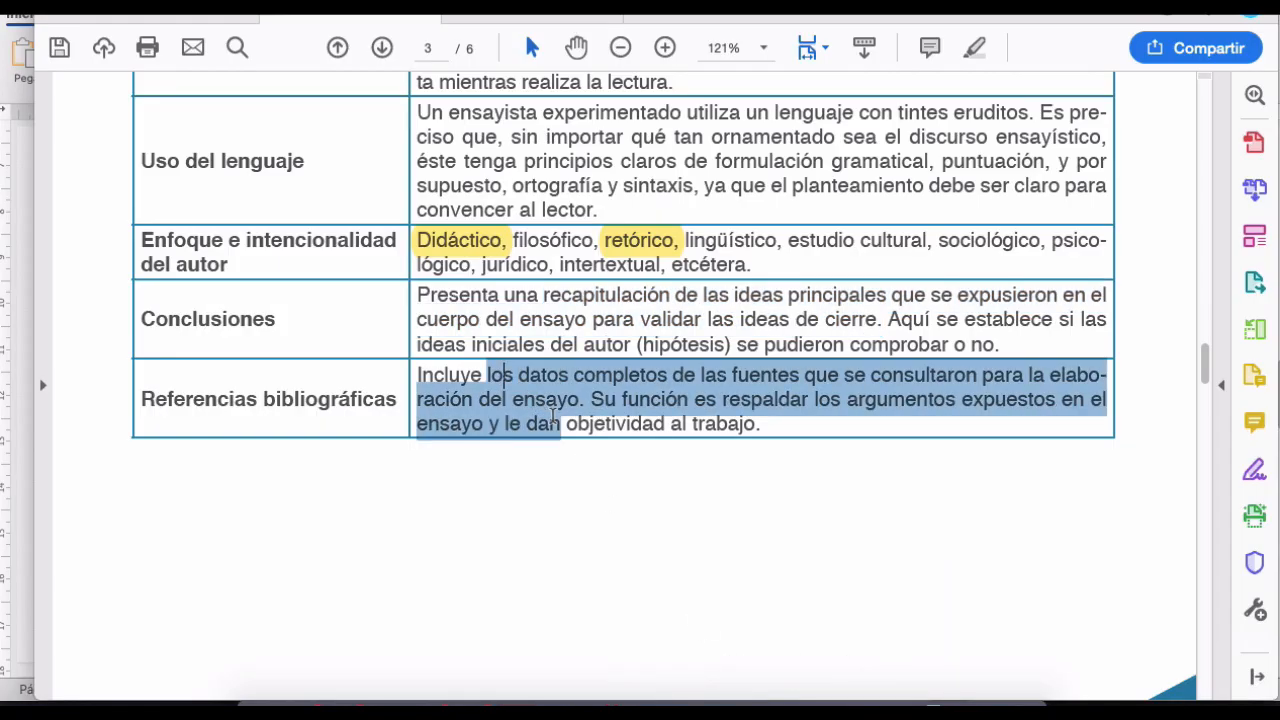
# - Switch to Word and insert an empty line below the grey note under instruction 5
pyautogui.click(790, 700)
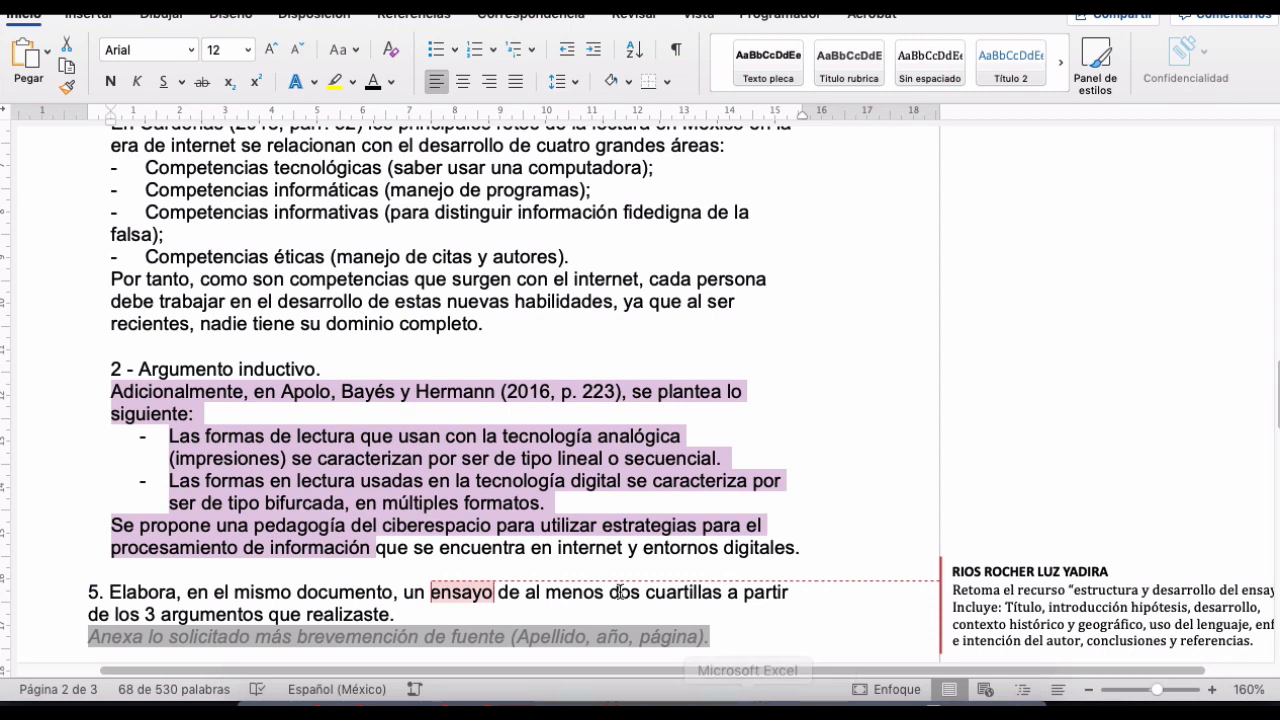
pyautogui.scroll(-5, 360, 420)
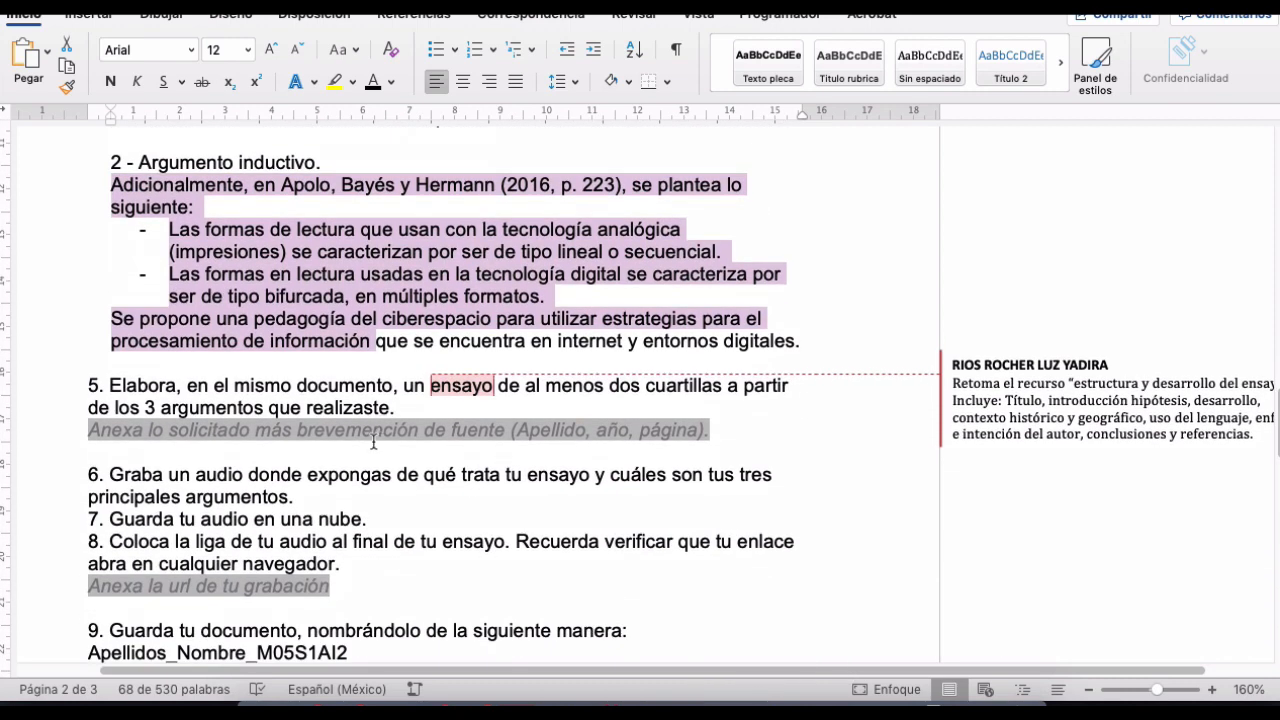
pyautogui.click(372, 450)
pyautogui.press('Return')
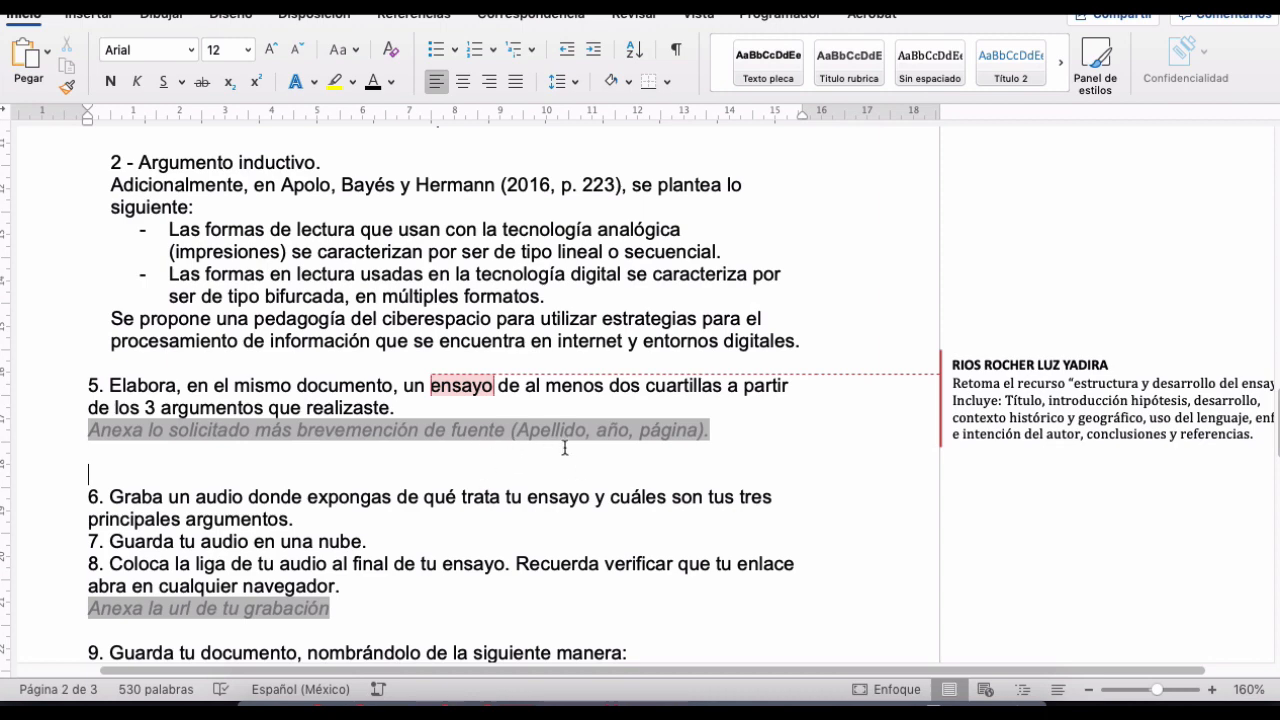
# - Remove one blank line between the last entry under Referencias and "Afirmación y opinión."
pyautogui.scroll(-10, 464, 430)
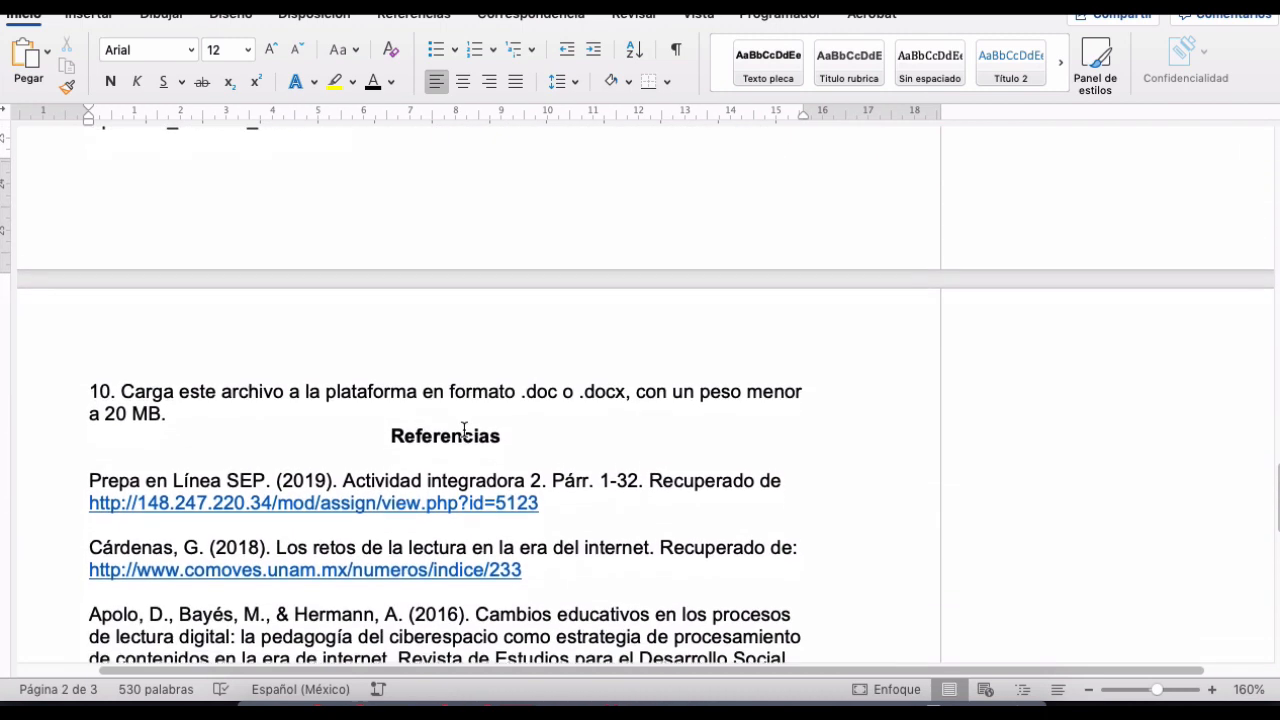
pyautogui.scroll(-3, 464, 430)
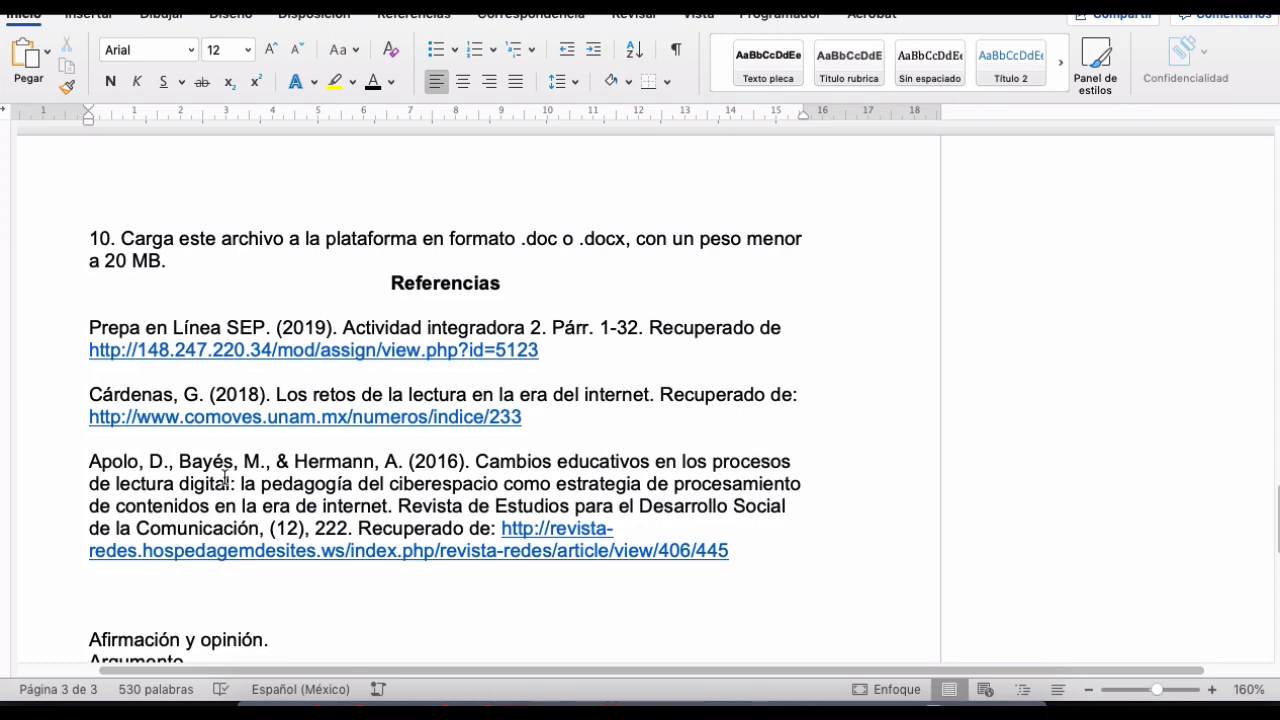
pyautogui.scroll(-5, 225, 468)
pyautogui.click(187, 309)
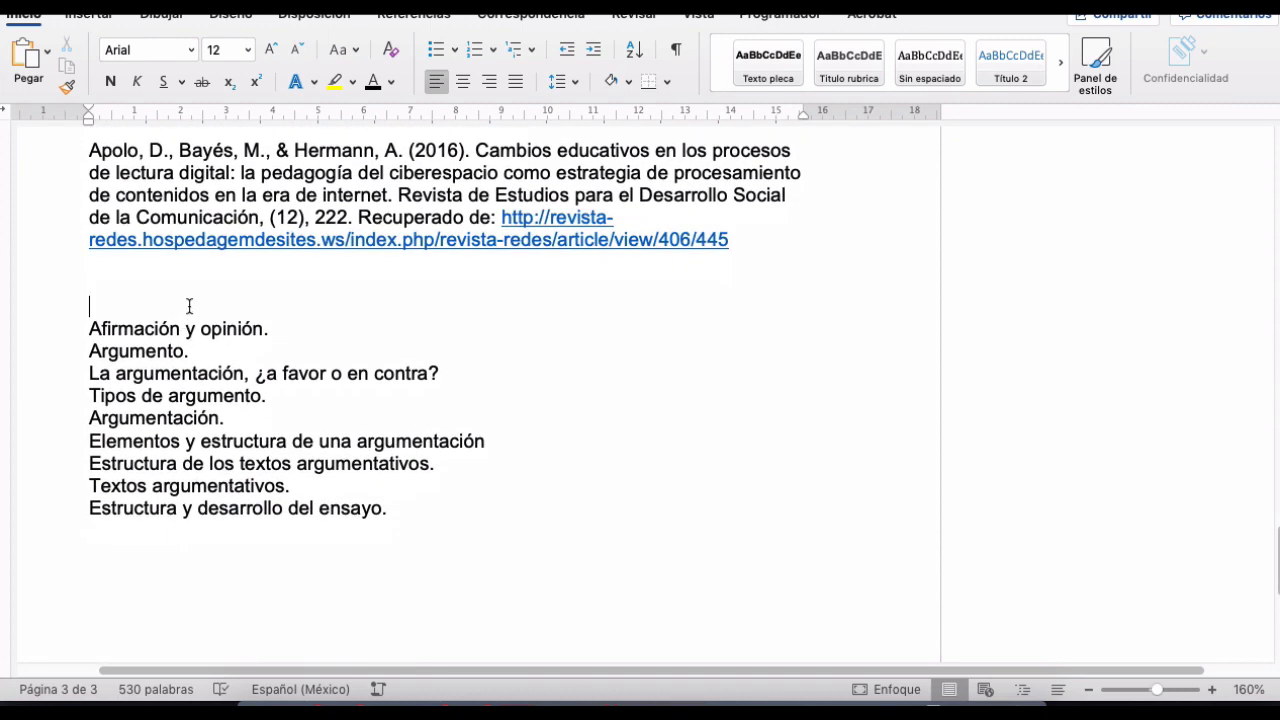
pyautogui.press('BackSpace')
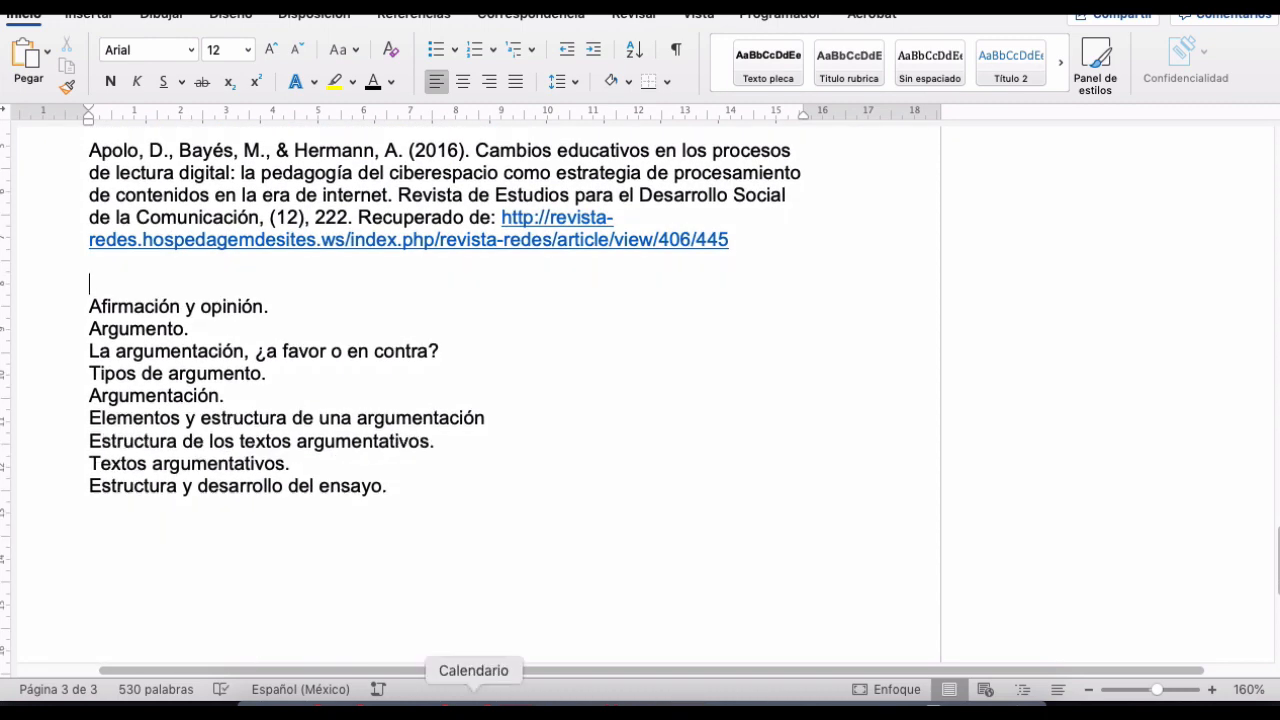
# - Review the list of course resources below the references, from "Afirmación y opinión" to "Estructura y desarrollo del ensayo", marking a word in each entry
pyautogui.doubleClick(203, 305)
pyautogui.click(157, 306)
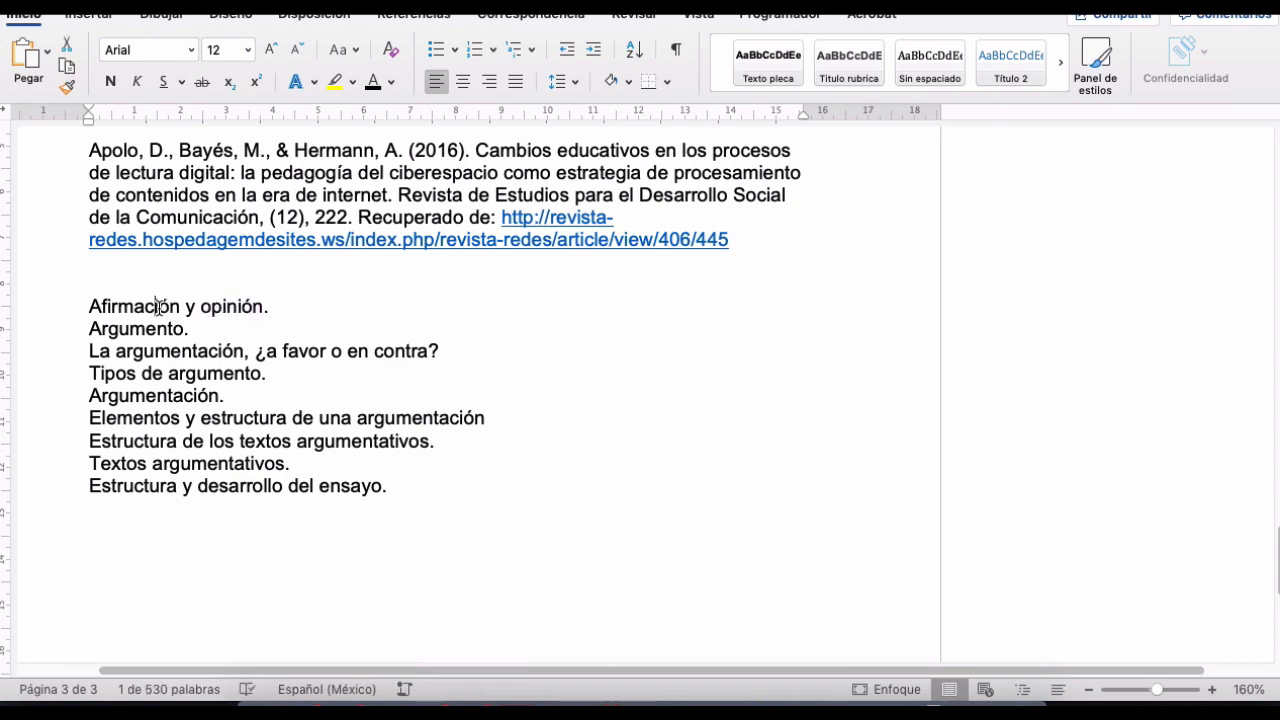
pyautogui.doubleClick(157, 306)
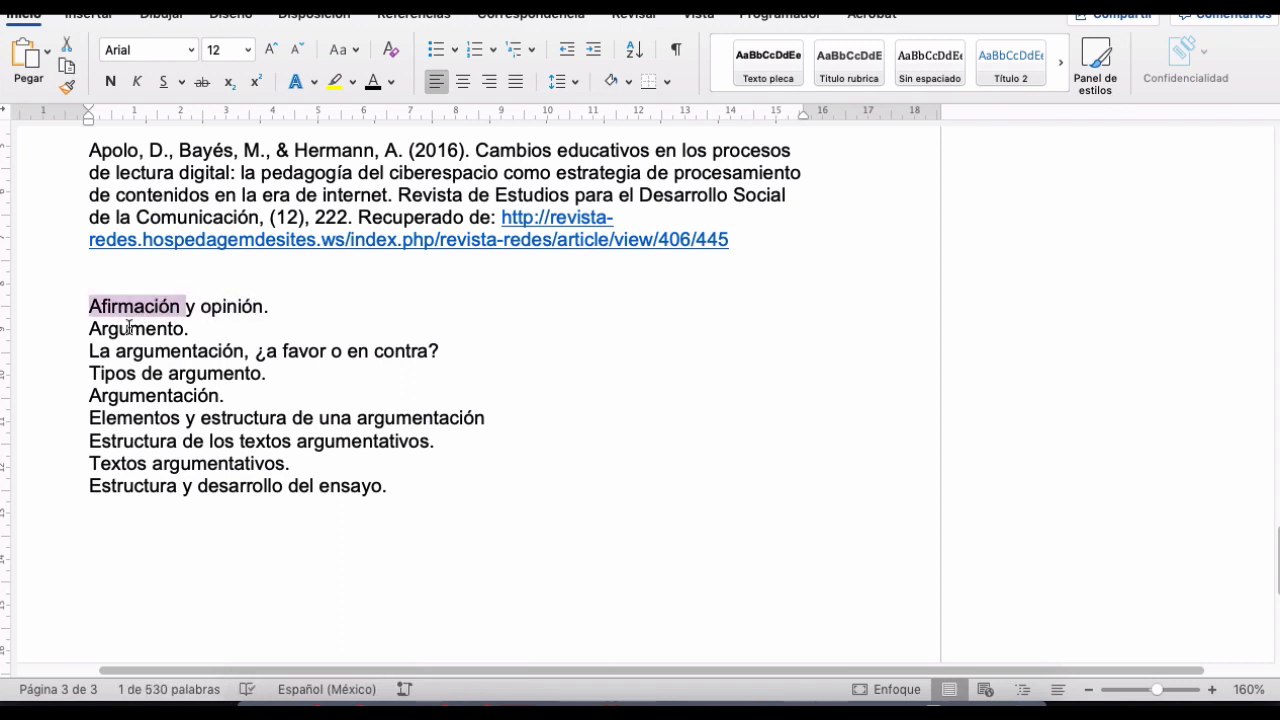
pyautogui.doubleClick(129, 327)
pyautogui.doubleClick(145, 351)
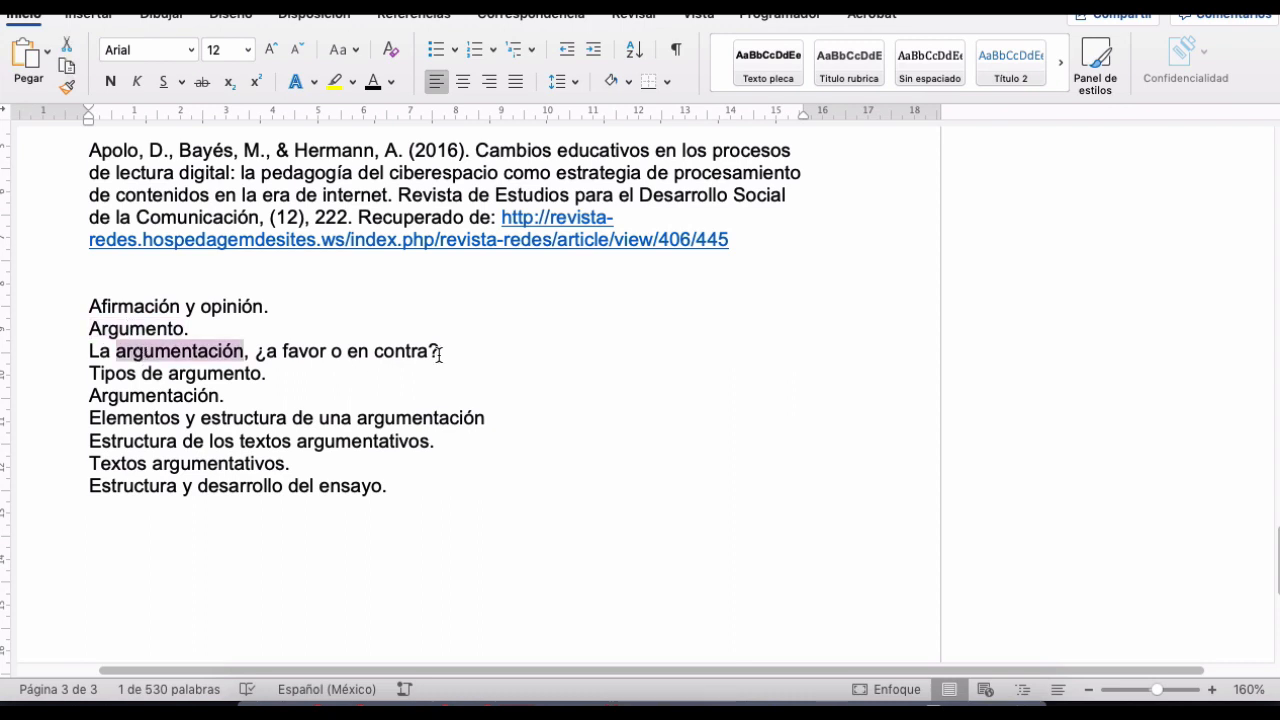
pyautogui.doubleClick(120, 373)
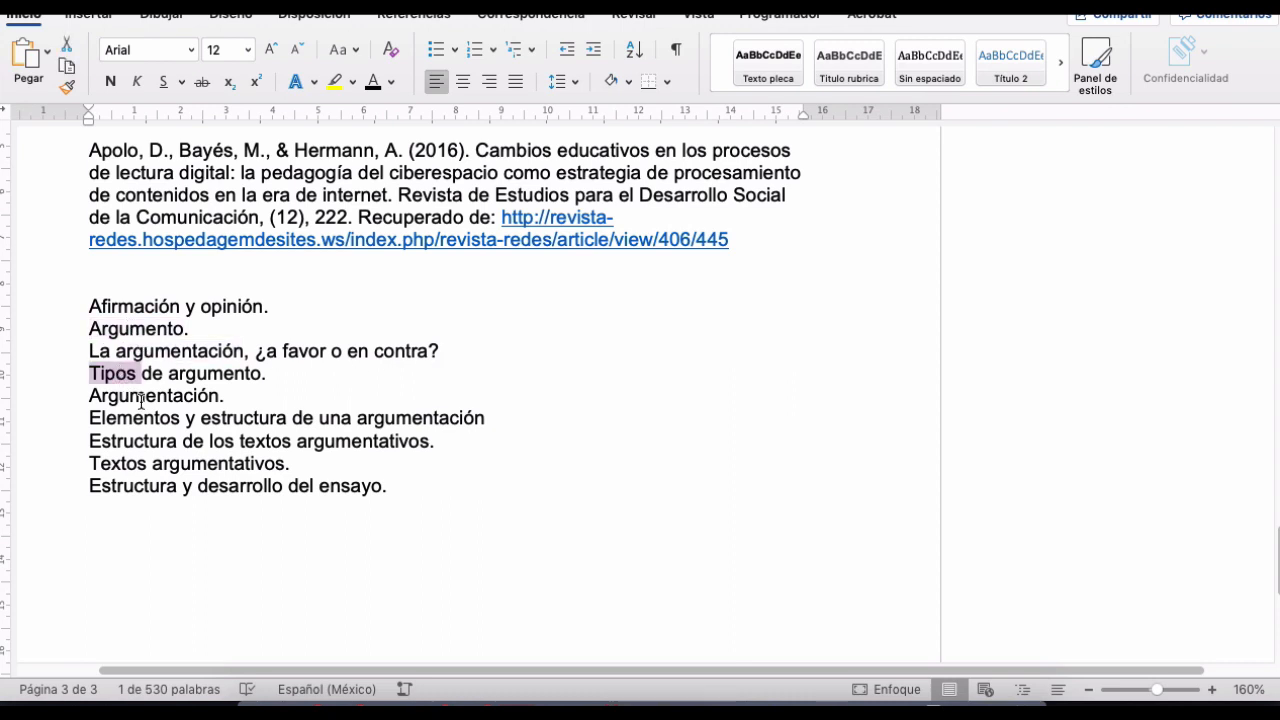
pyautogui.doubleClick(141, 397)
pyautogui.doubleClick(158, 416)
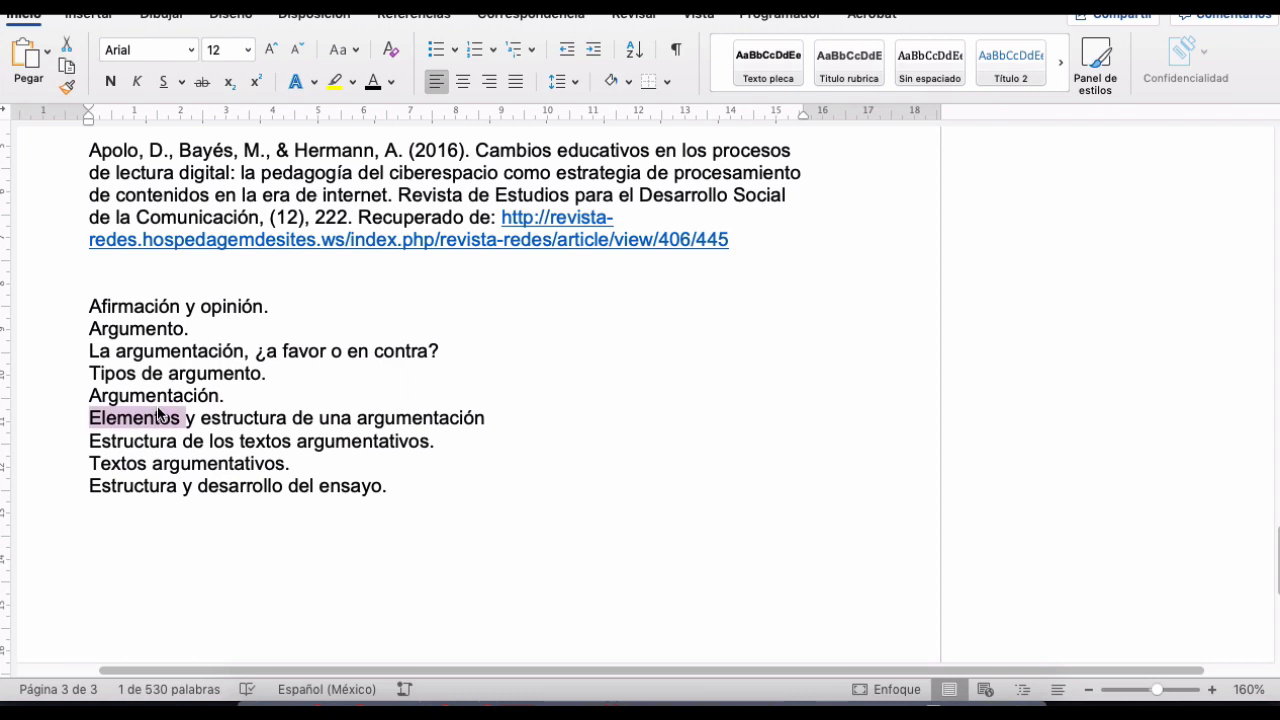
pyautogui.doubleClick(167, 441)
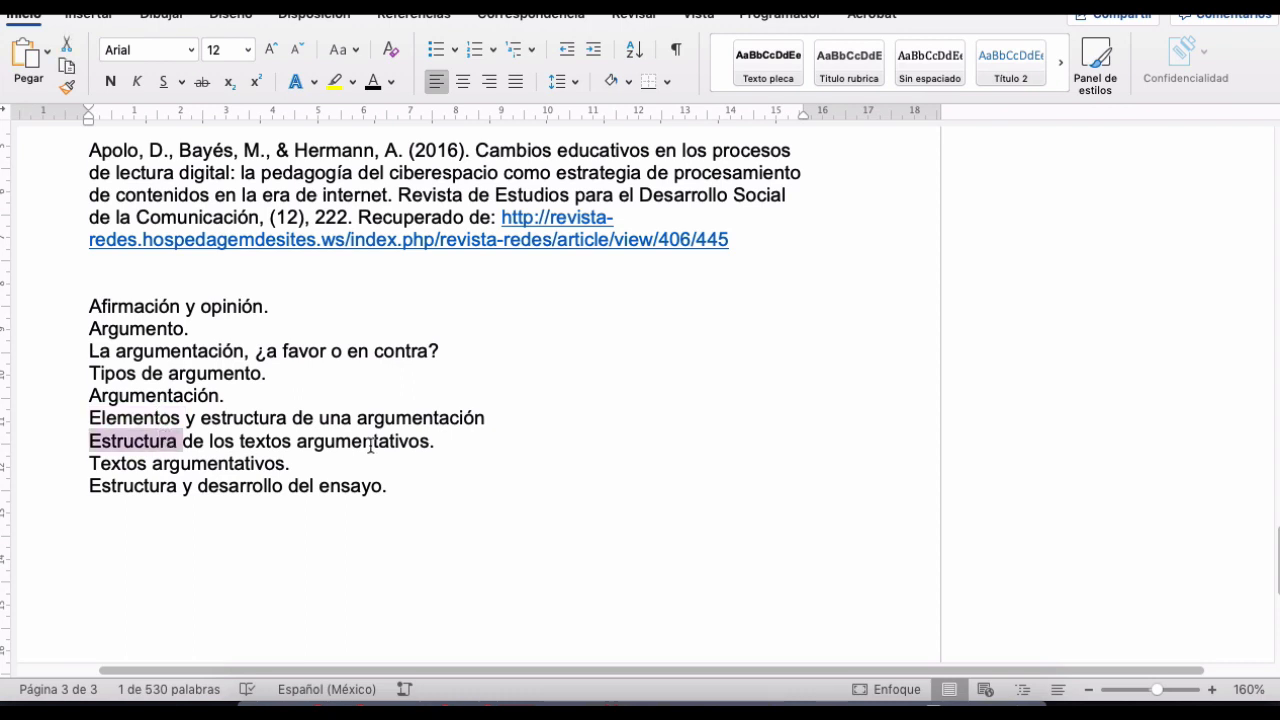
pyautogui.doubleClick(205, 464)
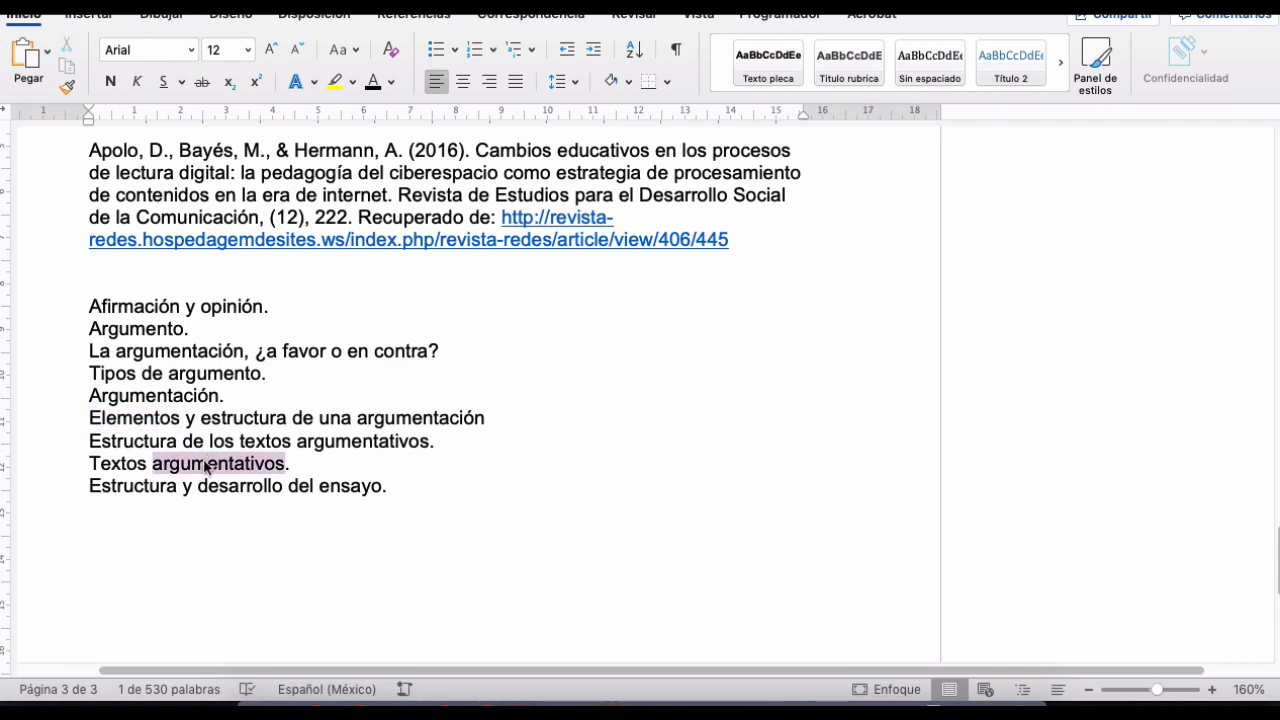
pyautogui.doubleClick(170, 486)
pyautogui.scroll(3, 171, 484)
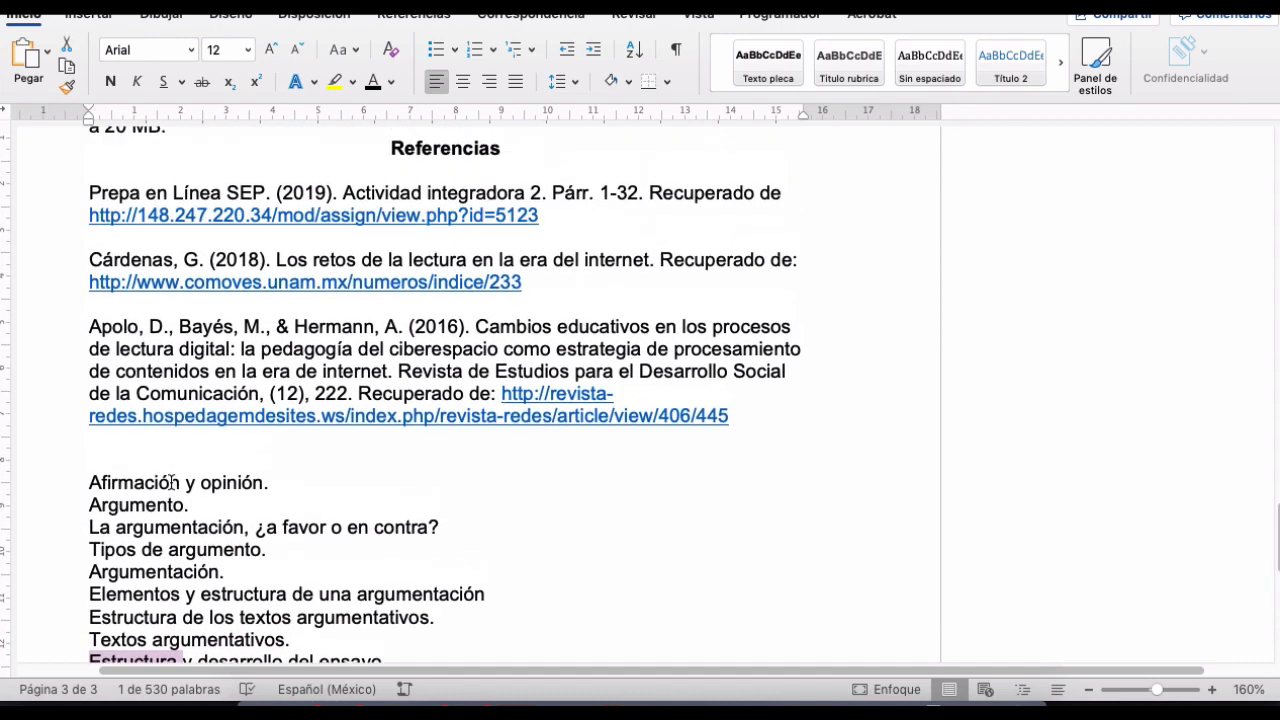
pyautogui.scroll(1, 171, 484)
pyautogui.scroll(-2, 171, 484)
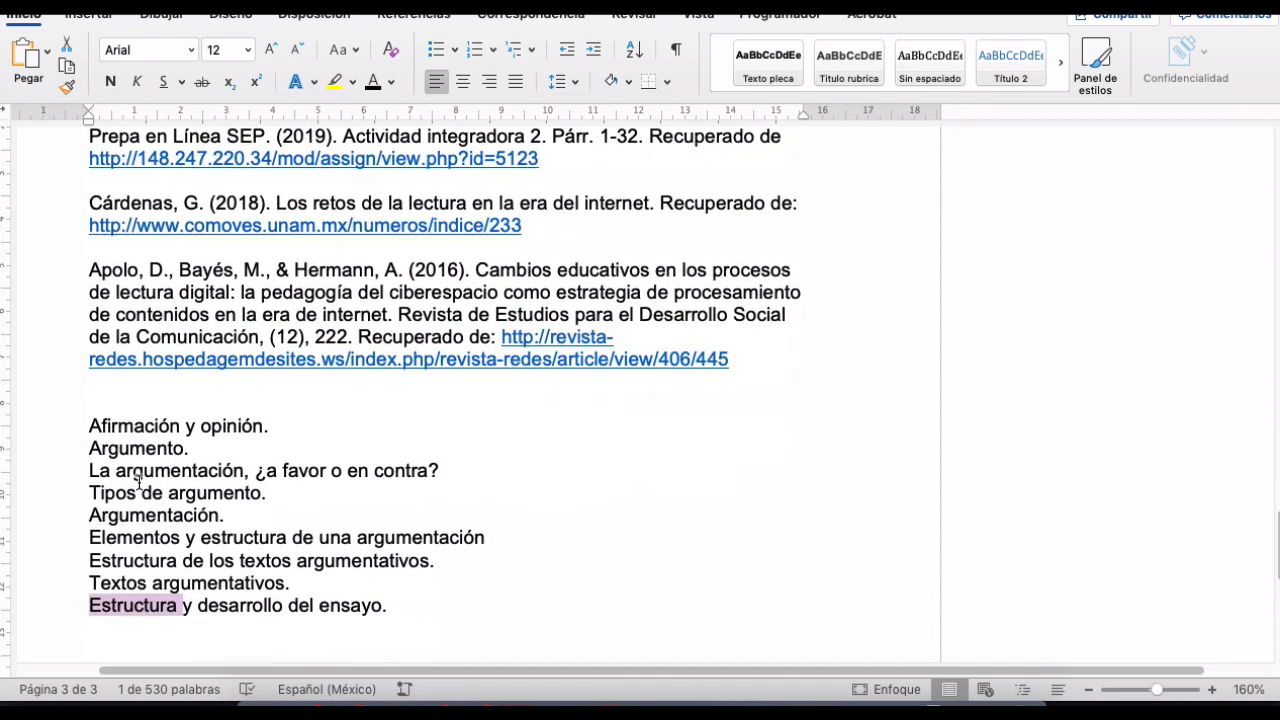
# - Copy "repa en Línea SEP. (2019)." from the first reference and paste it before "Afirmación y opinión."
pyautogui.click(95, 425)
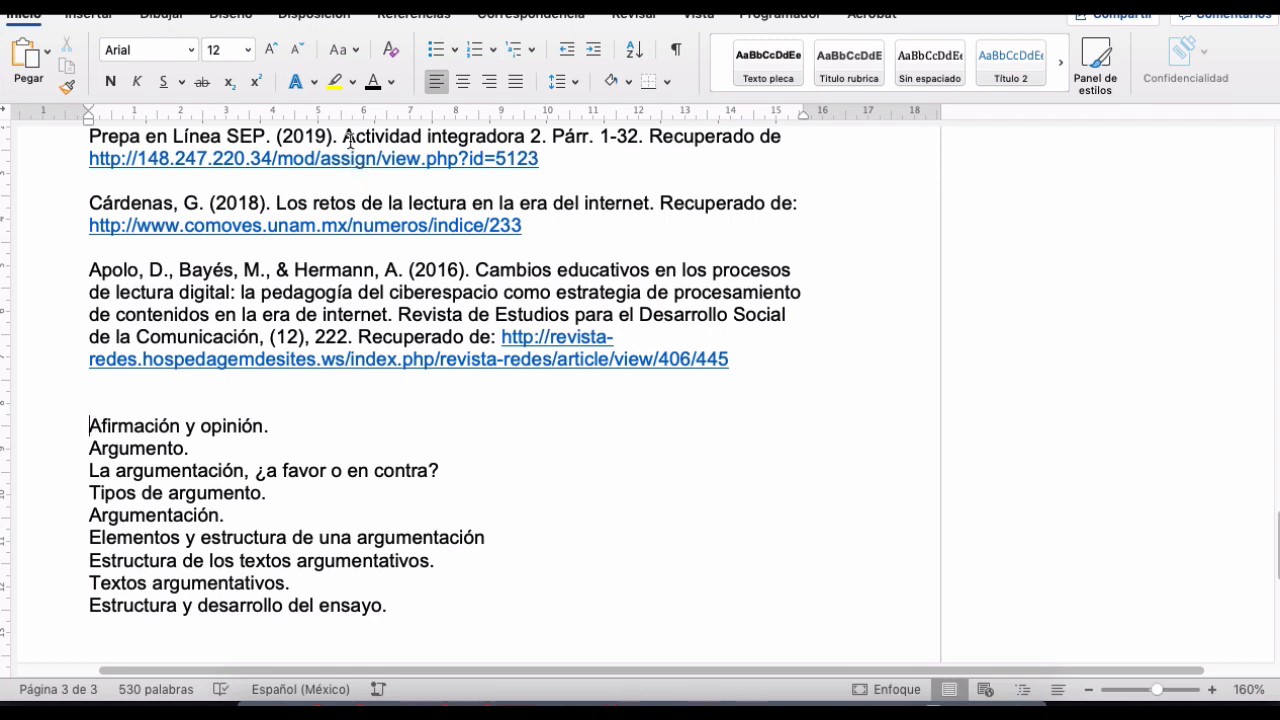
pyautogui.moveTo(346, 140); pyautogui.dragTo(101, 137)
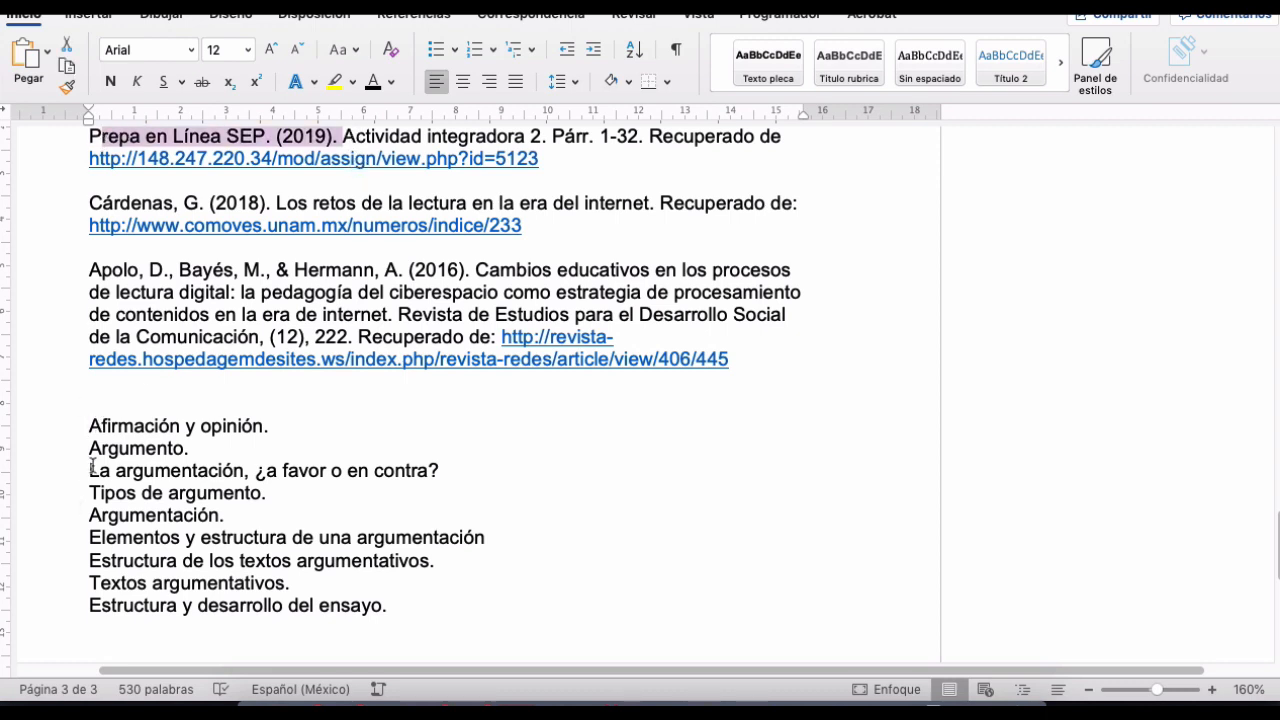
pyautogui.press('super+c')
pyautogui.click(90, 425)
pyautogui.press('super+v')
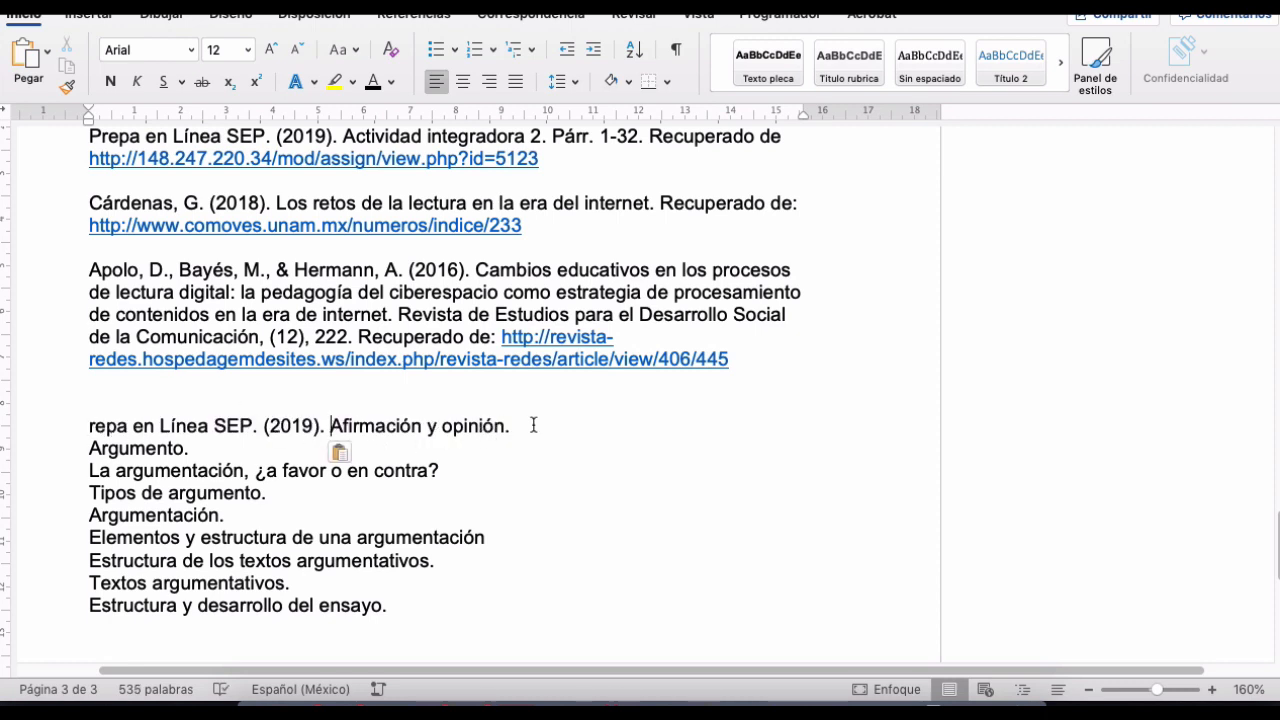
# - Append "Recuperado de:" to the end of the "Afirmación y opinión." reference line
pyautogui.click(533, 425)
pyautogui.write('reucper')
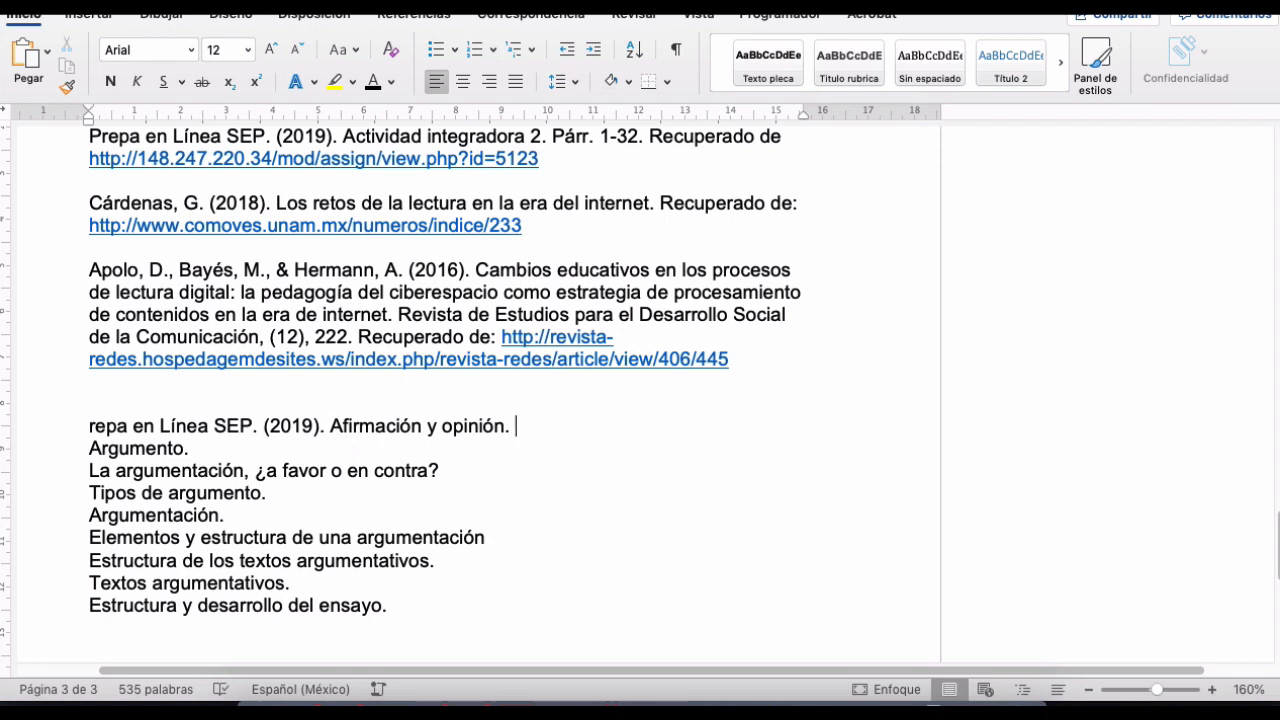
pyautogui.press('BackSpace')
pyautogui.press('BackSpace')
pyautogui.press('BackSpace')
pyautogui.press('BackSpace')
pyautogui.press('BackSpace')
pyautogui.press('BackSpace')
pyautogui.press('BackSpace')
pyautogui.write('REcuperado de:')
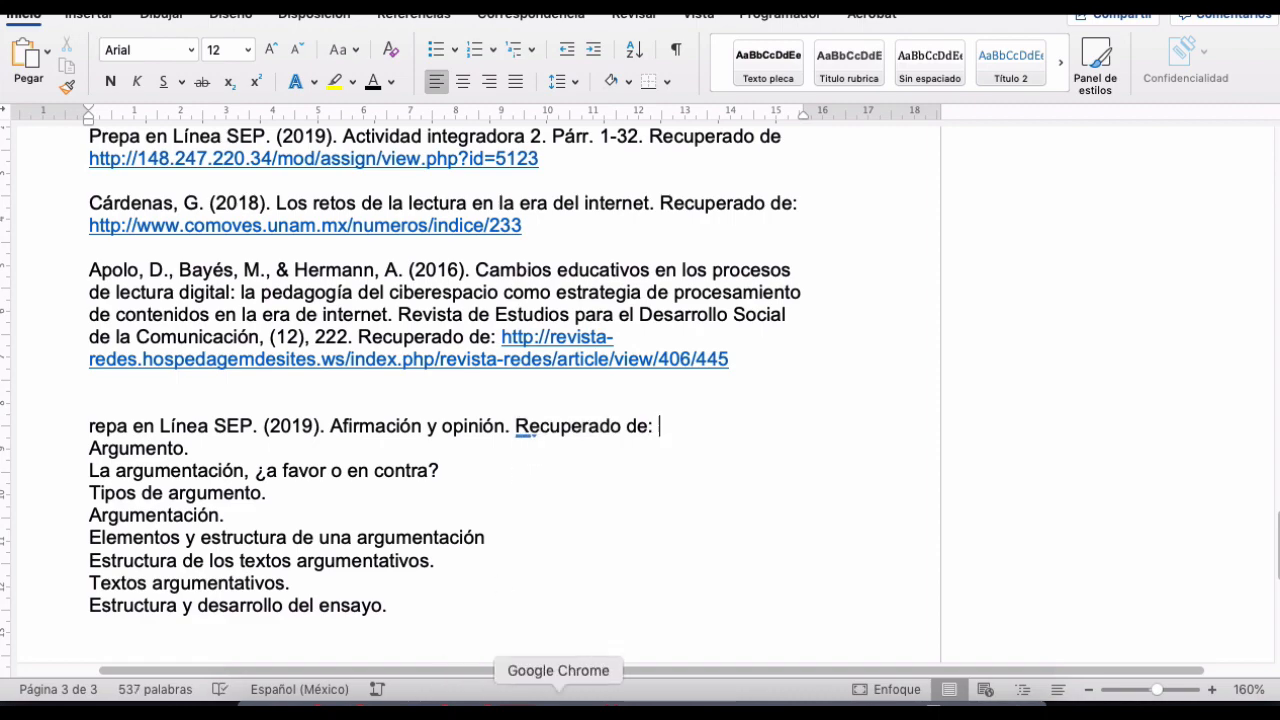
# - Copy the link address of the "Afirmación y opinión" resource from the course page in Chrome and paste it after "Recuperado de:" in Word
pyautogui.click(571, 700)
pyautogui.click(160, 6)
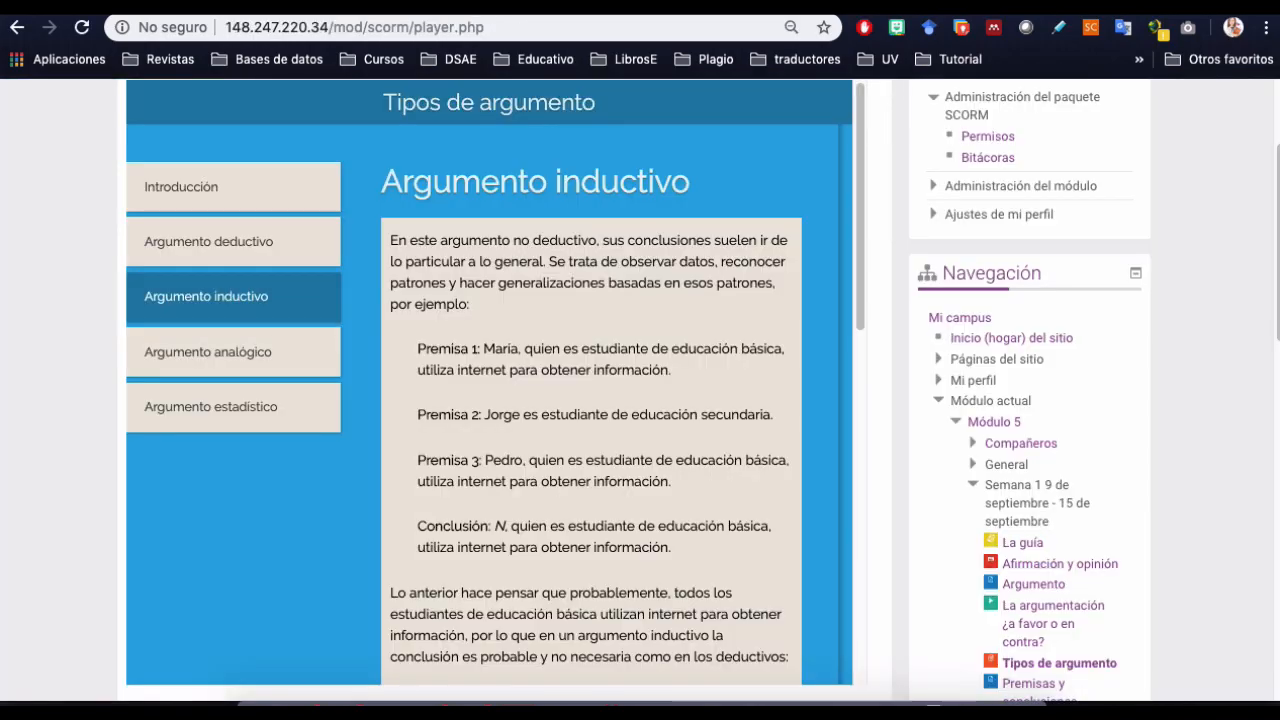
pyautogui.click(110, 6)
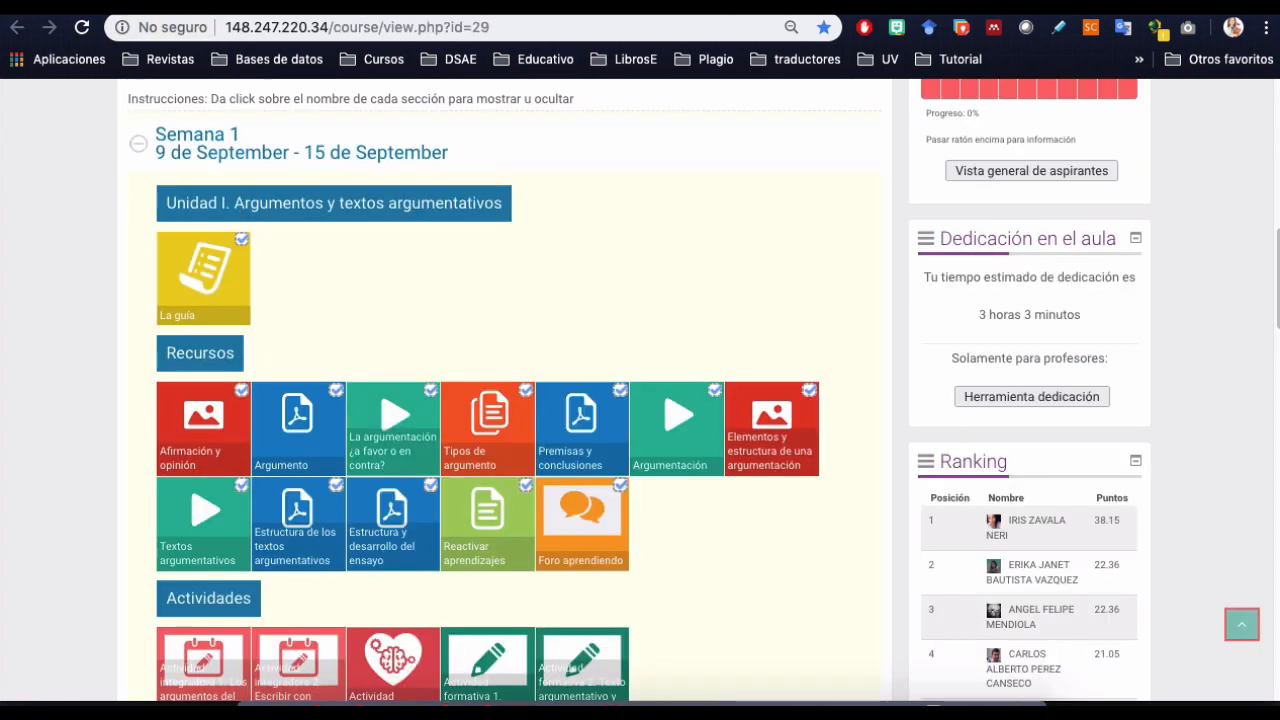
pyautogui.rightClick(191, 425)
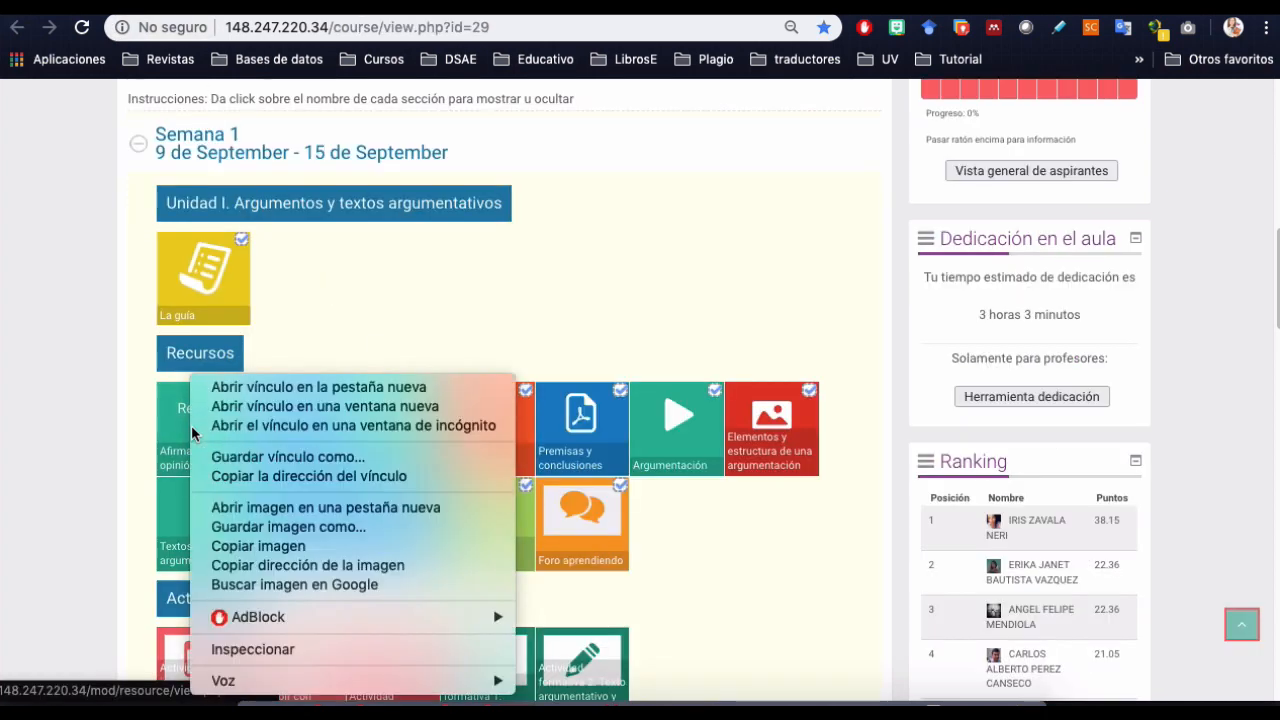
pyautogui.click(266, 476)
pyautogui.click(789, 700)
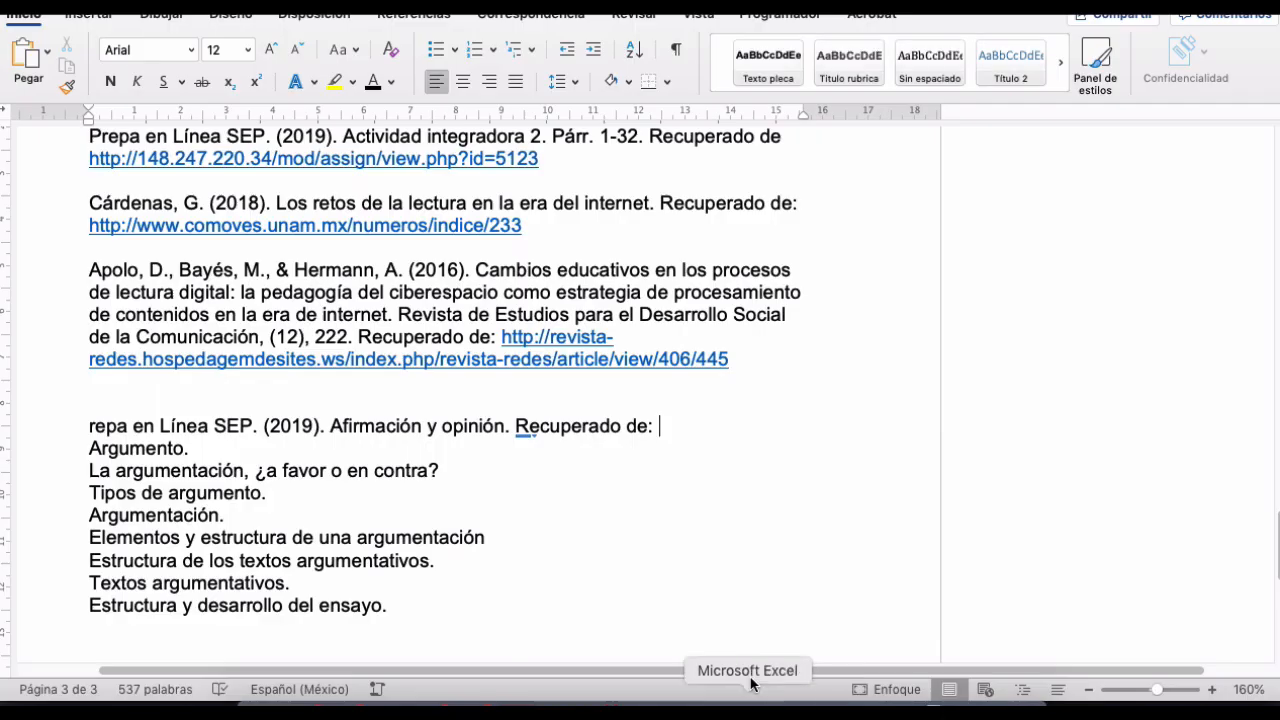
pyautogui.press('super+v')
pyautogui.press('Return')
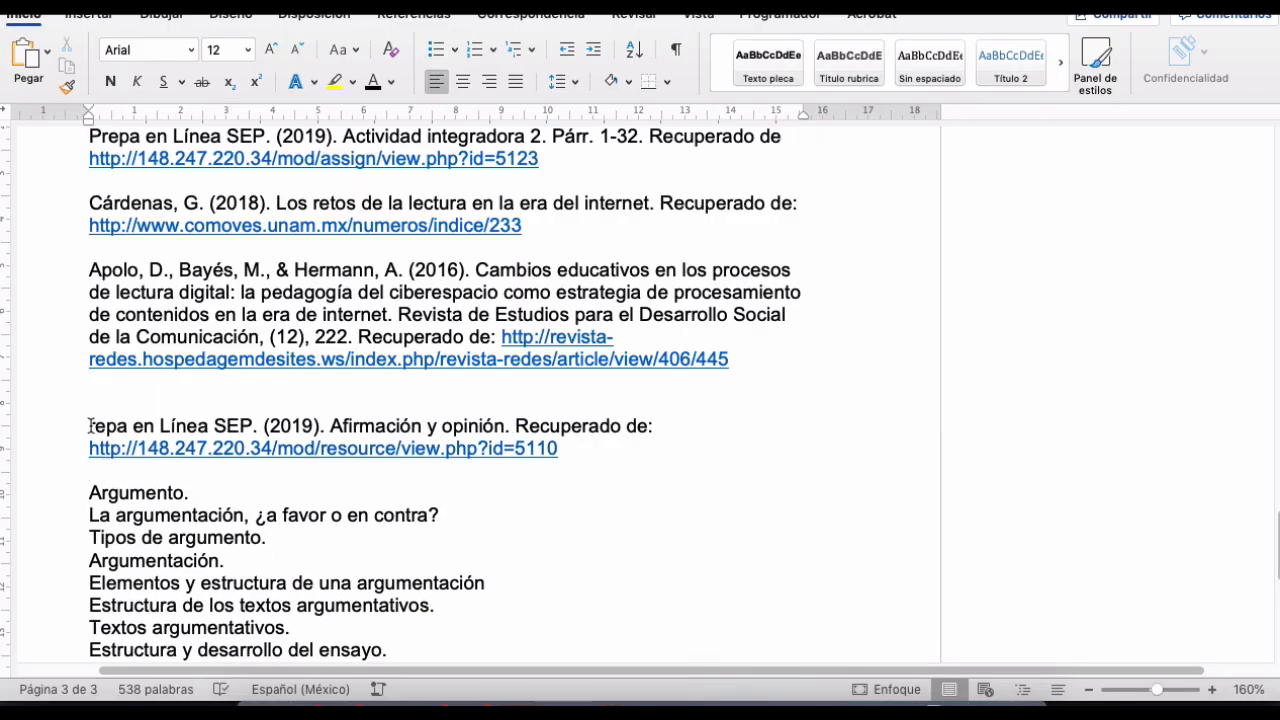
# - Complete "repa" as "Prepa" in the "Afirmación y opinión" reference and remove the extra blank line above it
pyautogui.click(89, 425)
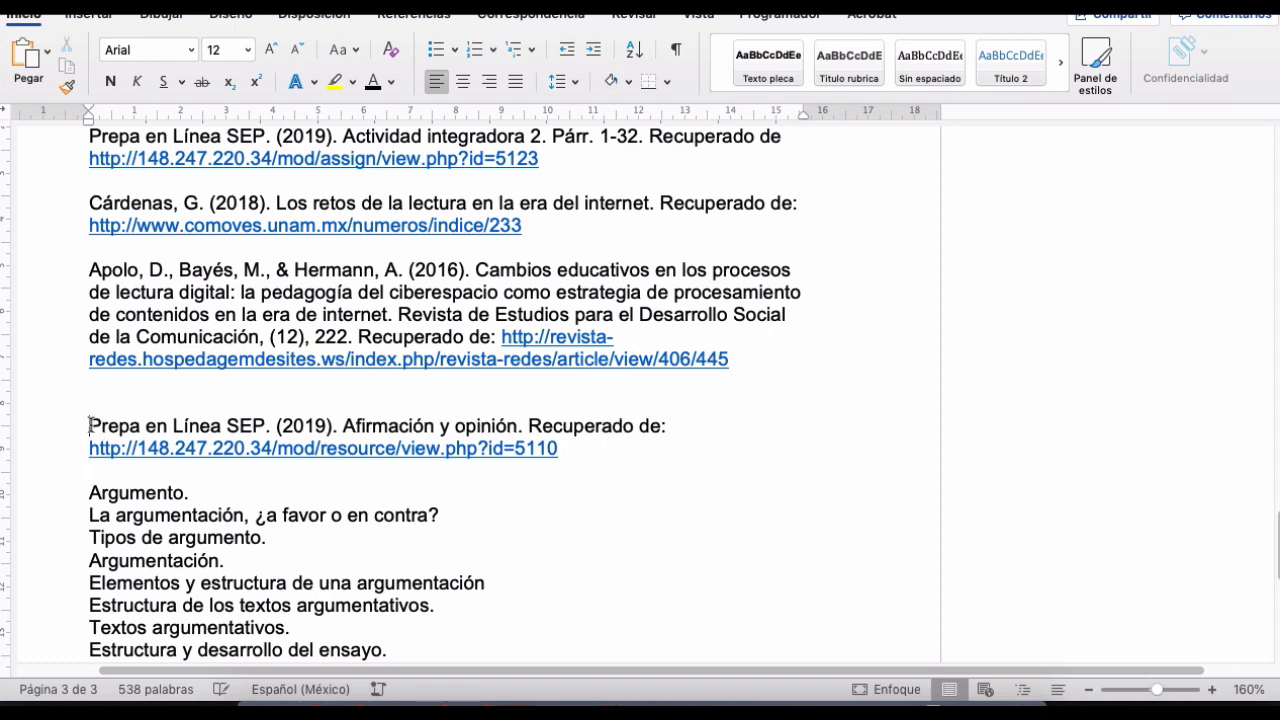
pyautogui.press('BackSpace')
pyautogui.scroll(3, 198, 298)
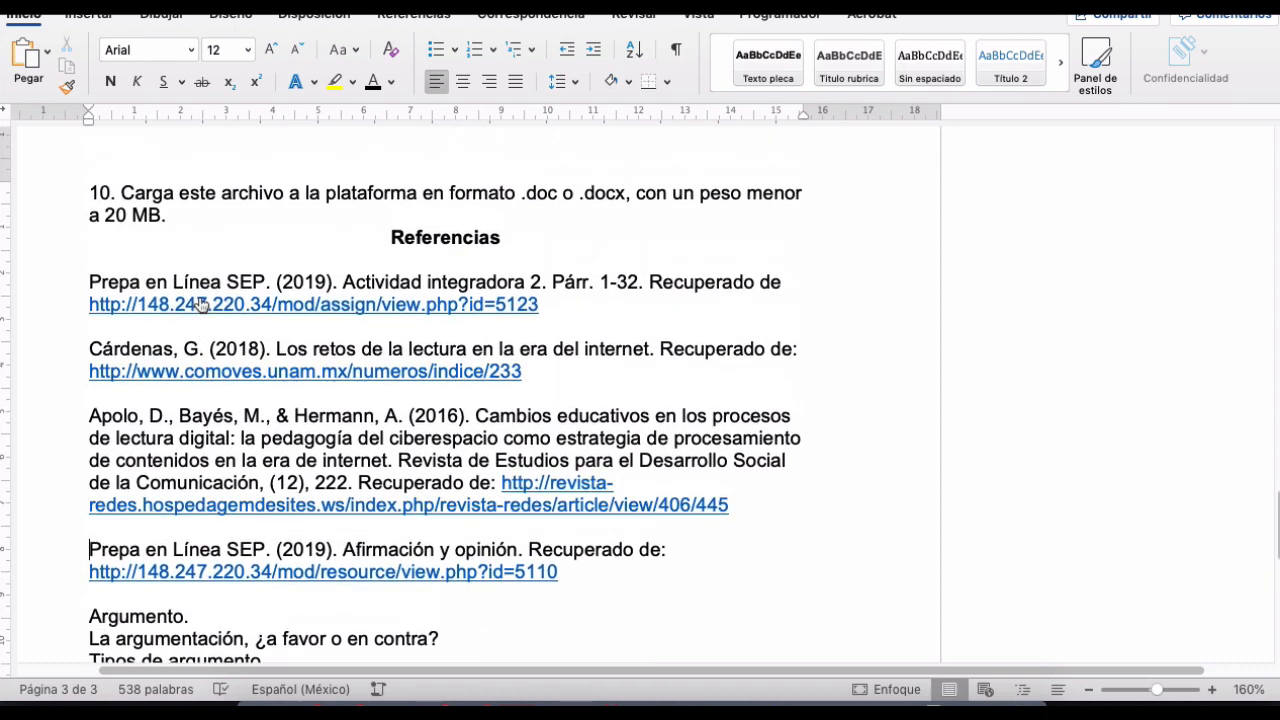
pyautogui.scroll(-7, 198, 298)
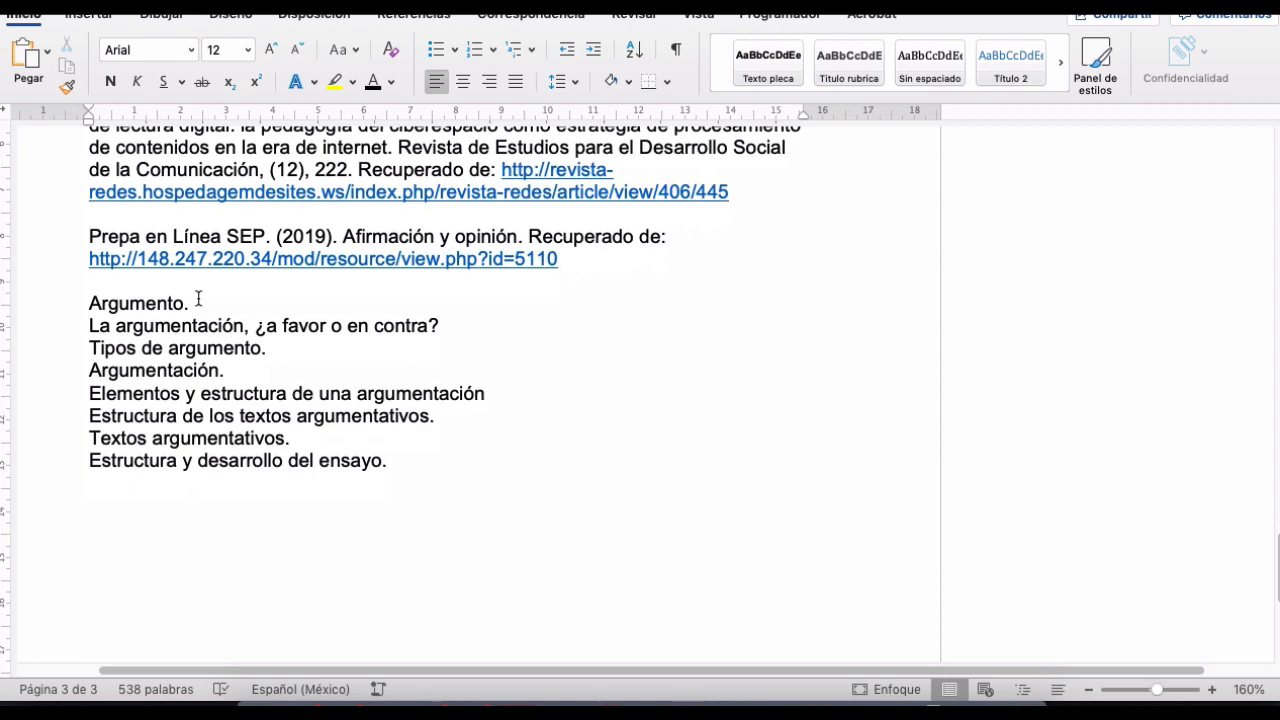
# - Review the essay instruction in item 5 and its attached comment listing the sections the essay must include
pyautogui.scroll(15, 198, 298)
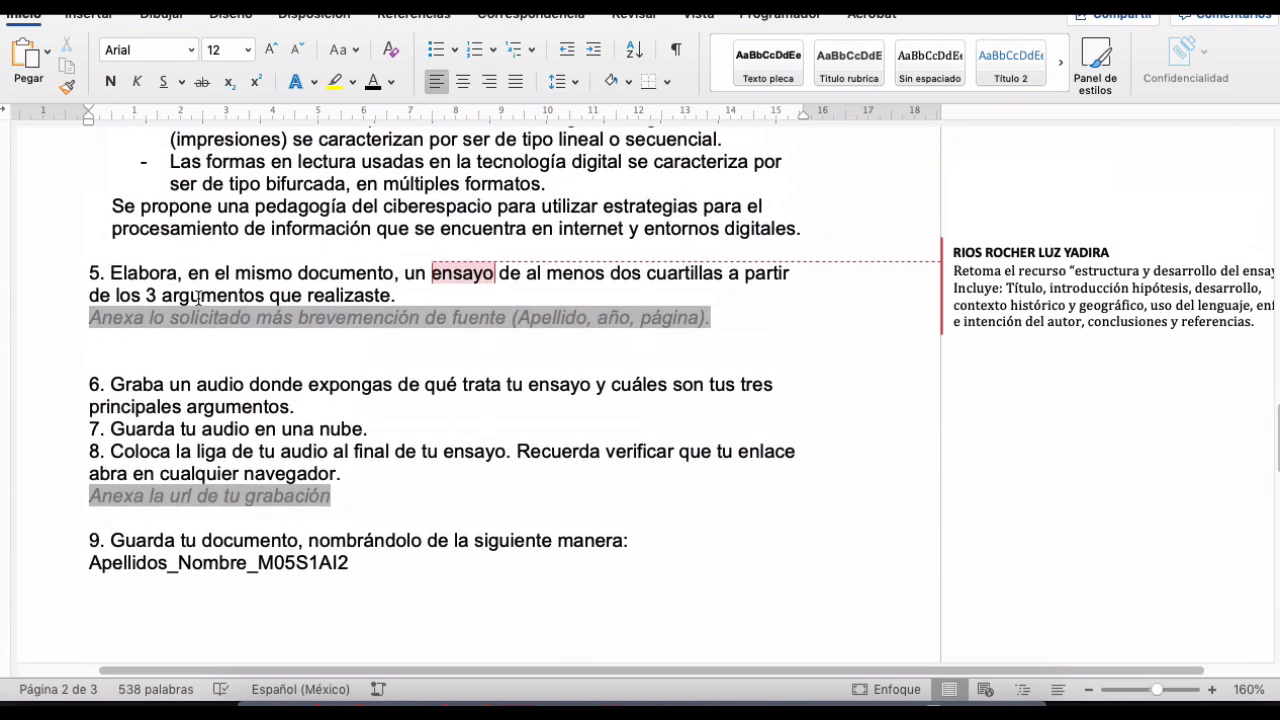
pyautogui.click(262, 350)
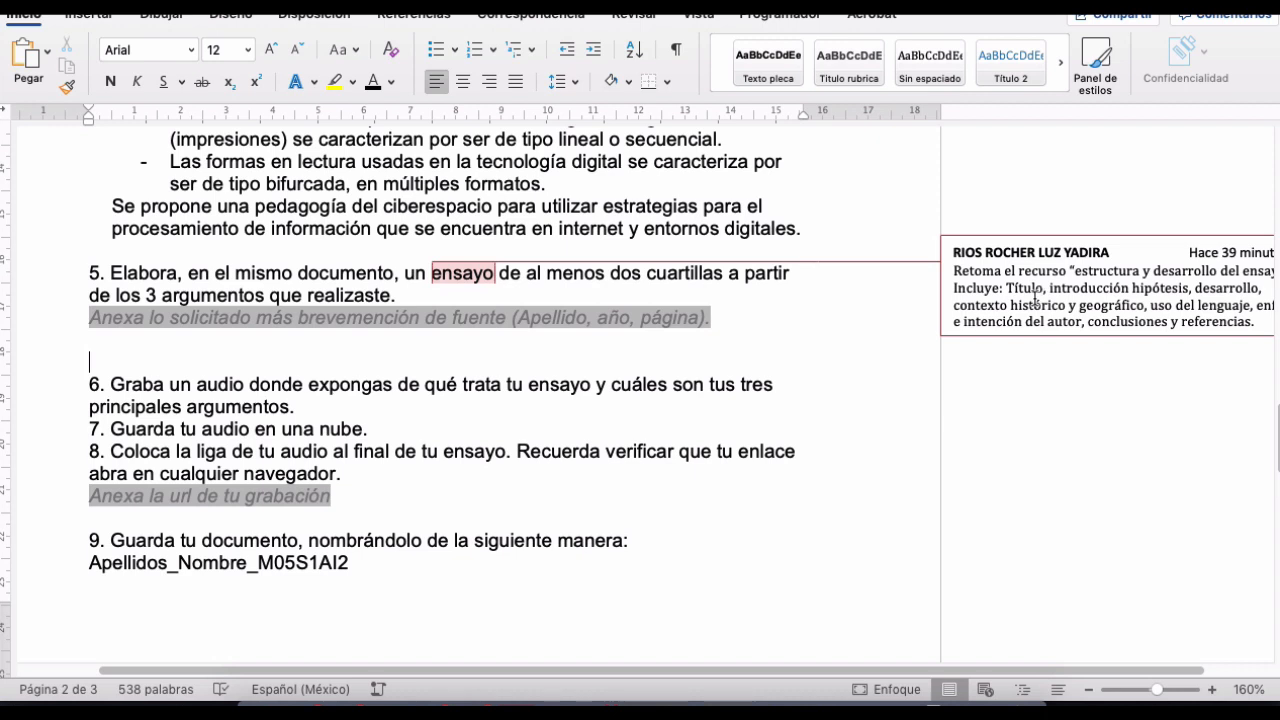
pyautogui.moveTo(1035, 299); pyautogui.dragTo(1104, 324)
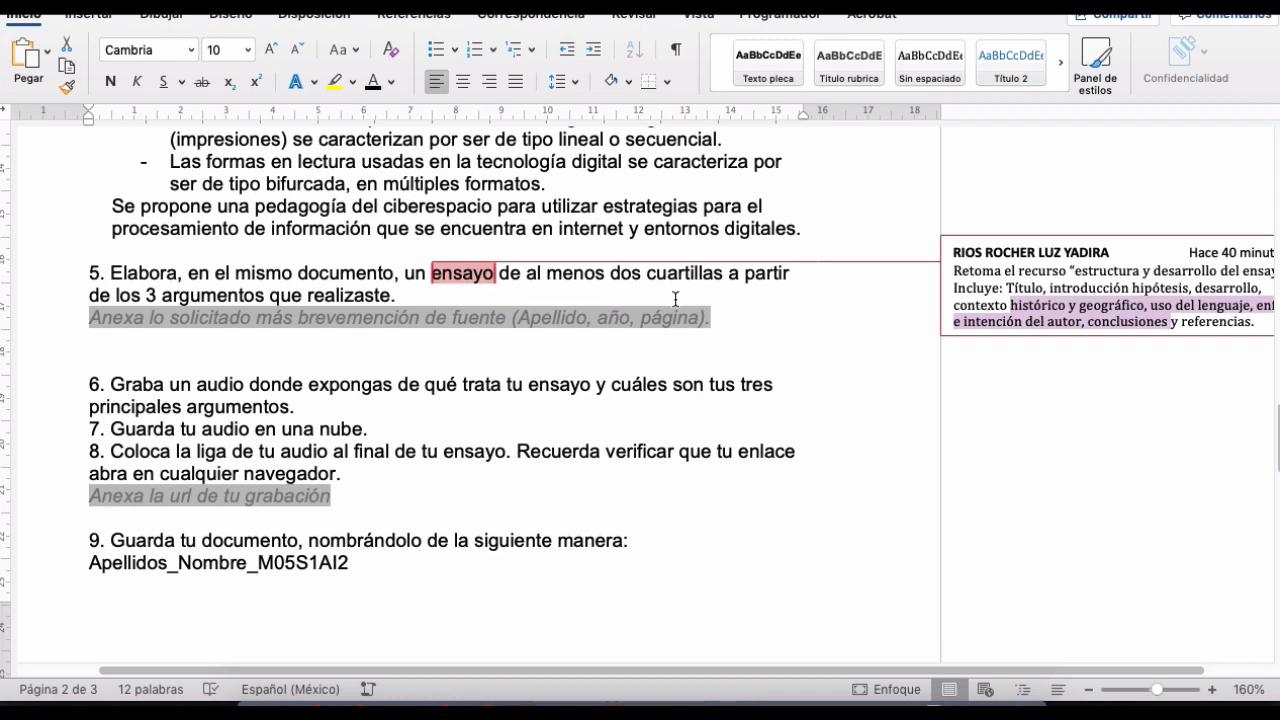
pyautogui.click(245, 285)
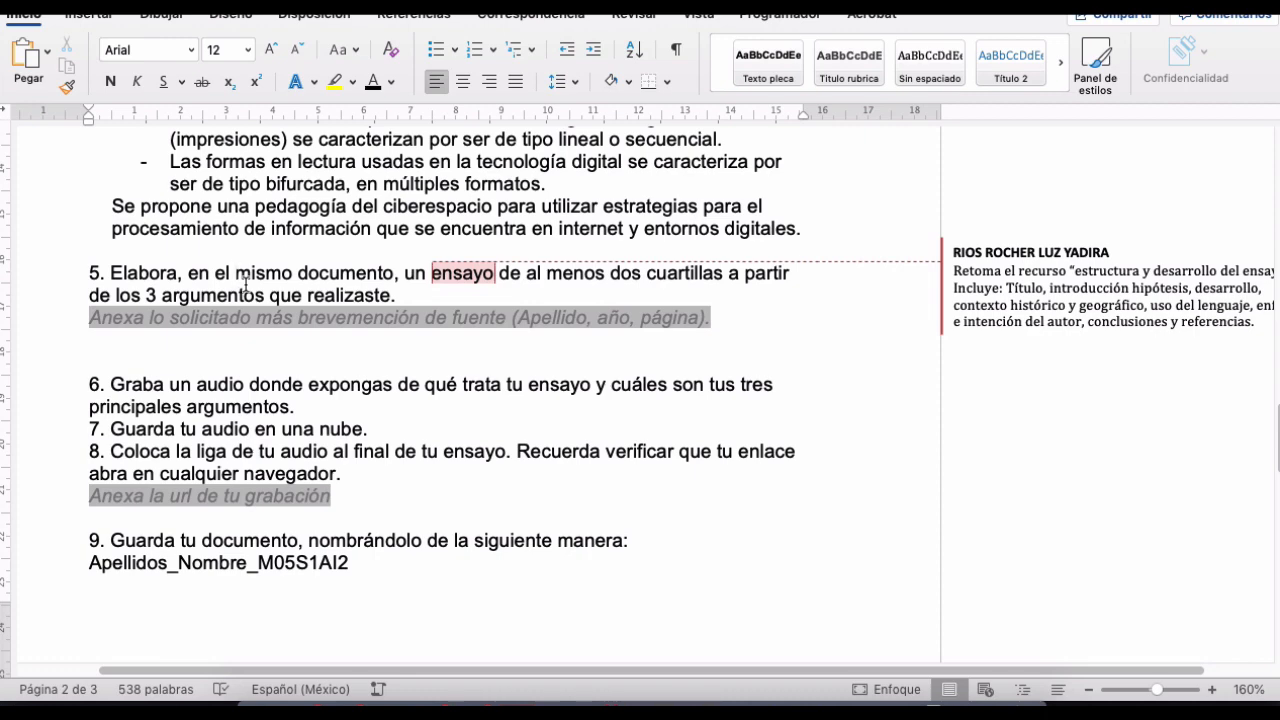
# - Examine the text under "Argumento inductivo", marking the author citation and the two bulleted statements
pyautogui.scroll(3, 340, 274)
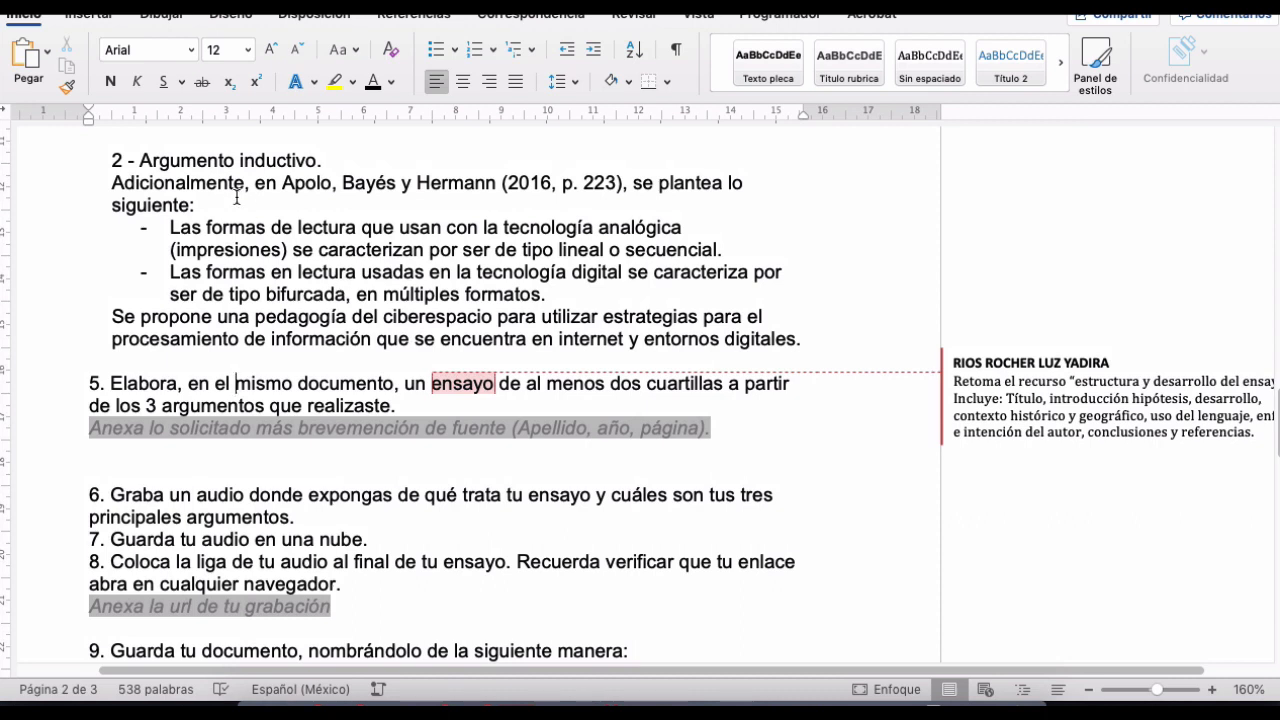
pyautogui.moveTo(200, 182); pyautogui.dragTo(641, 347)
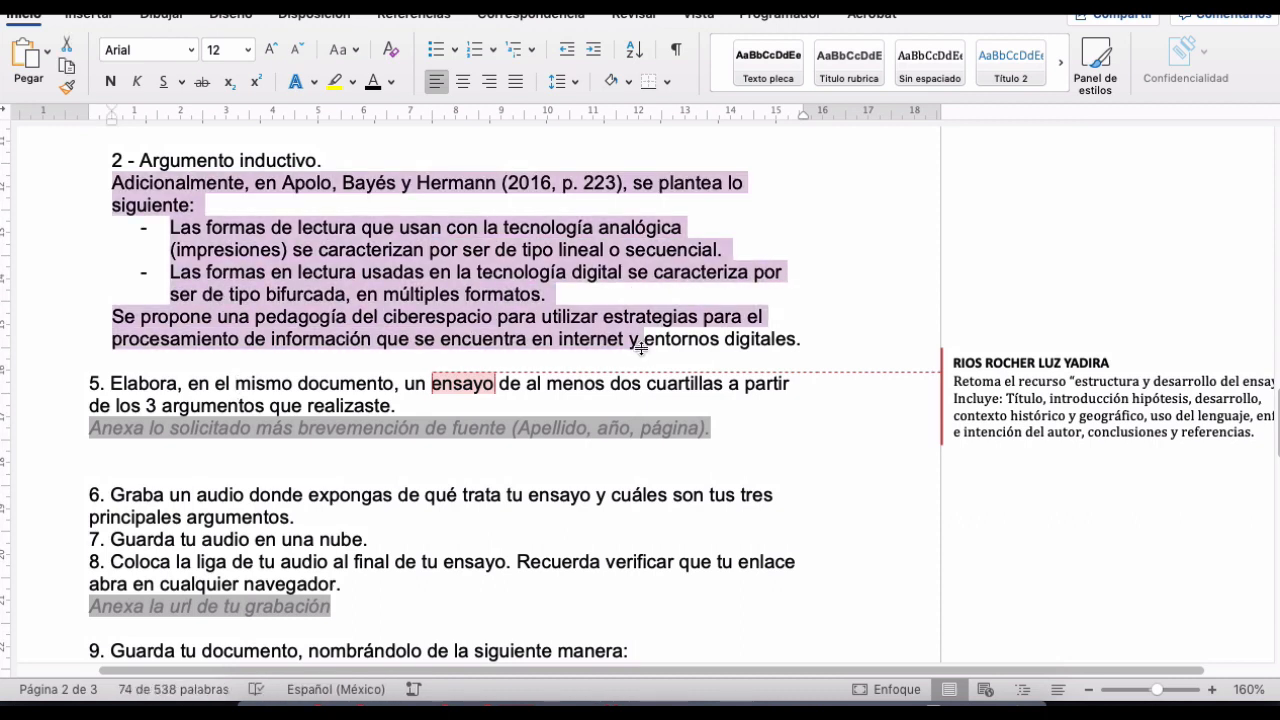
pyautogui.click(362, 228)
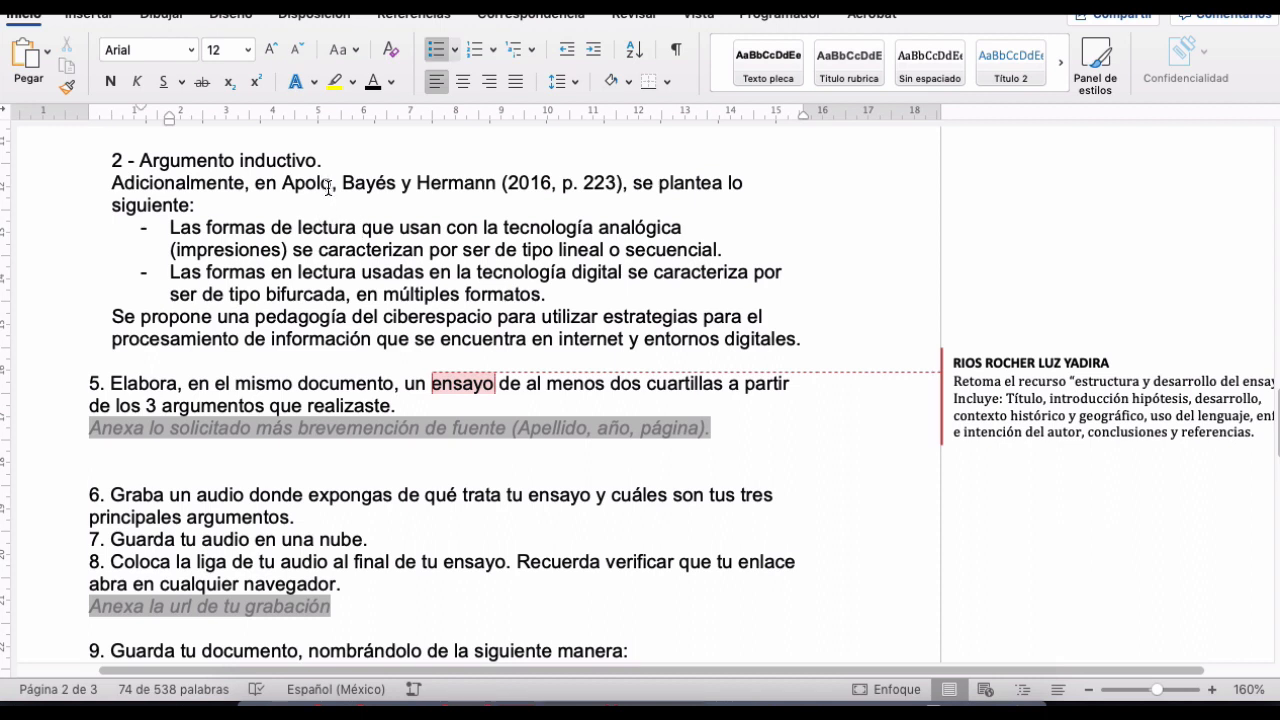
pyautogui.moveTo(282, 182); pyautogui.dragTo(557, 187)
pyautogui.moveTo(298, 228); pyautogui.dragTo(402, 298)
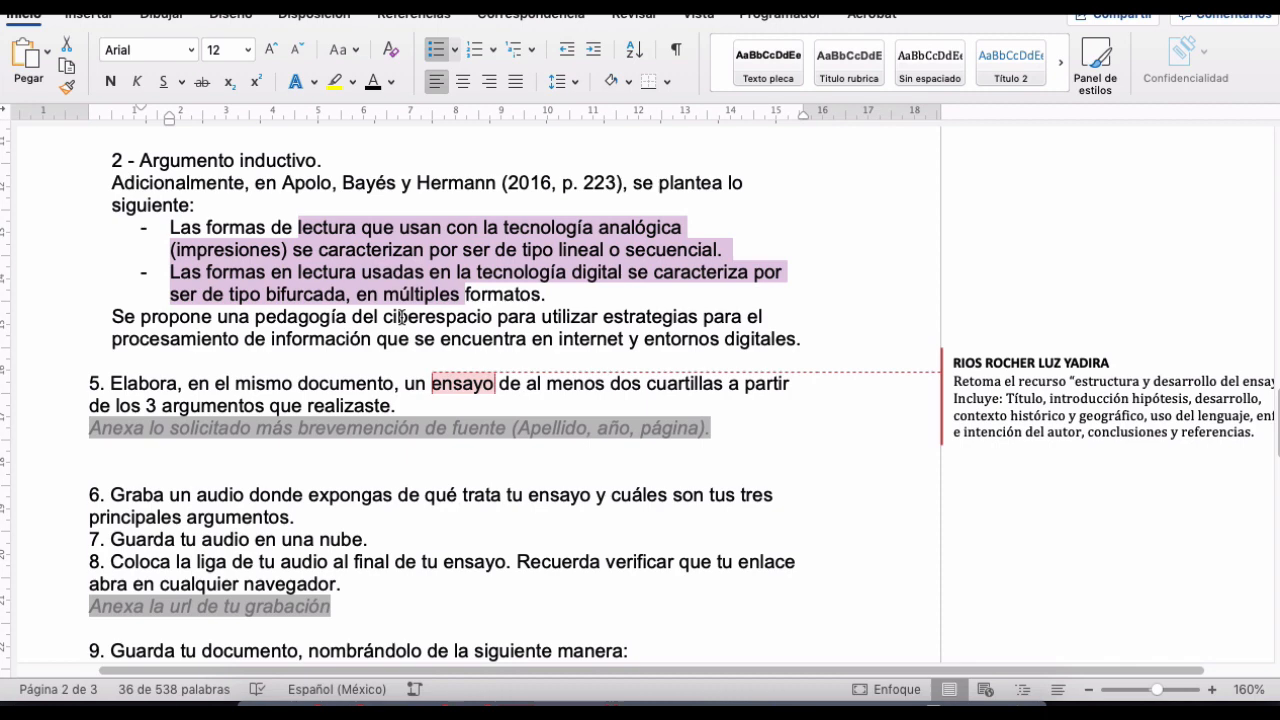
# - Review items 6 to 8 on recording the audio, storing it in the cloud and attaching the recording's URL
pyautogui.scroll(-3, 400, 317)
pyautogui.moveTo(198, 342); pyautogui.dragTo(363, 342)
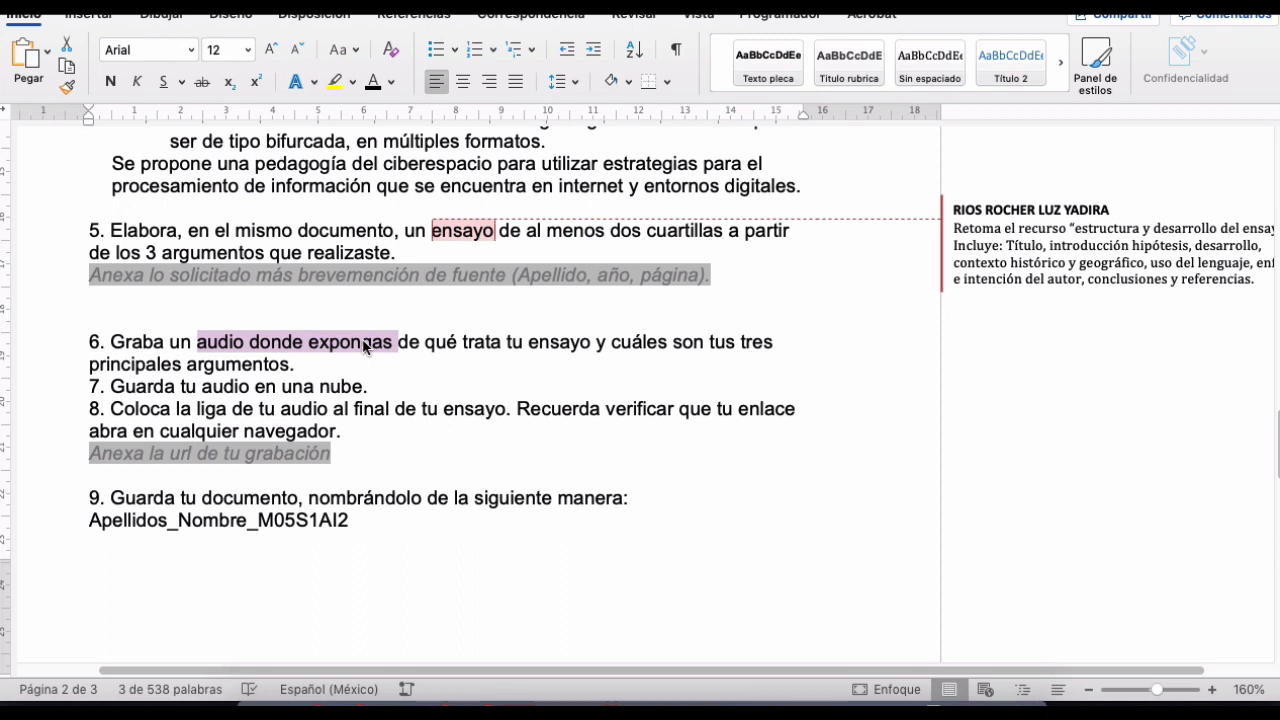
pyautogui.click(297, 365)
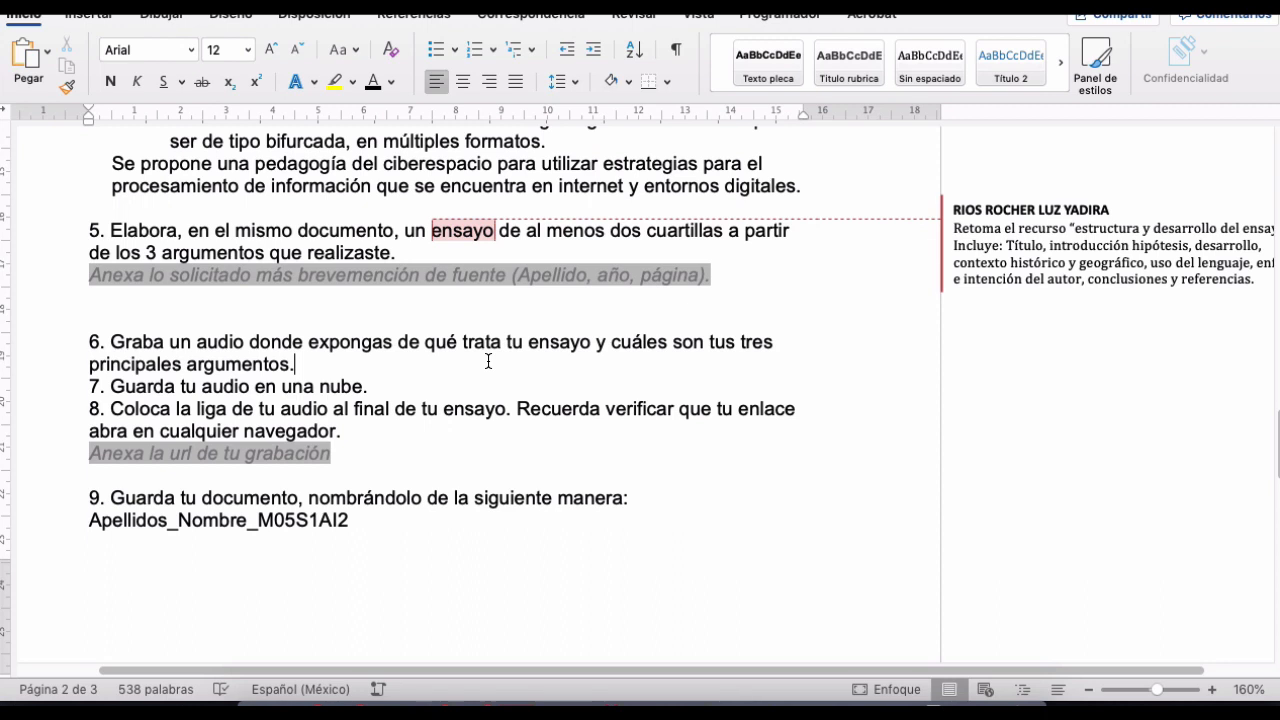
pyautogui.doubleClick(226, 386)
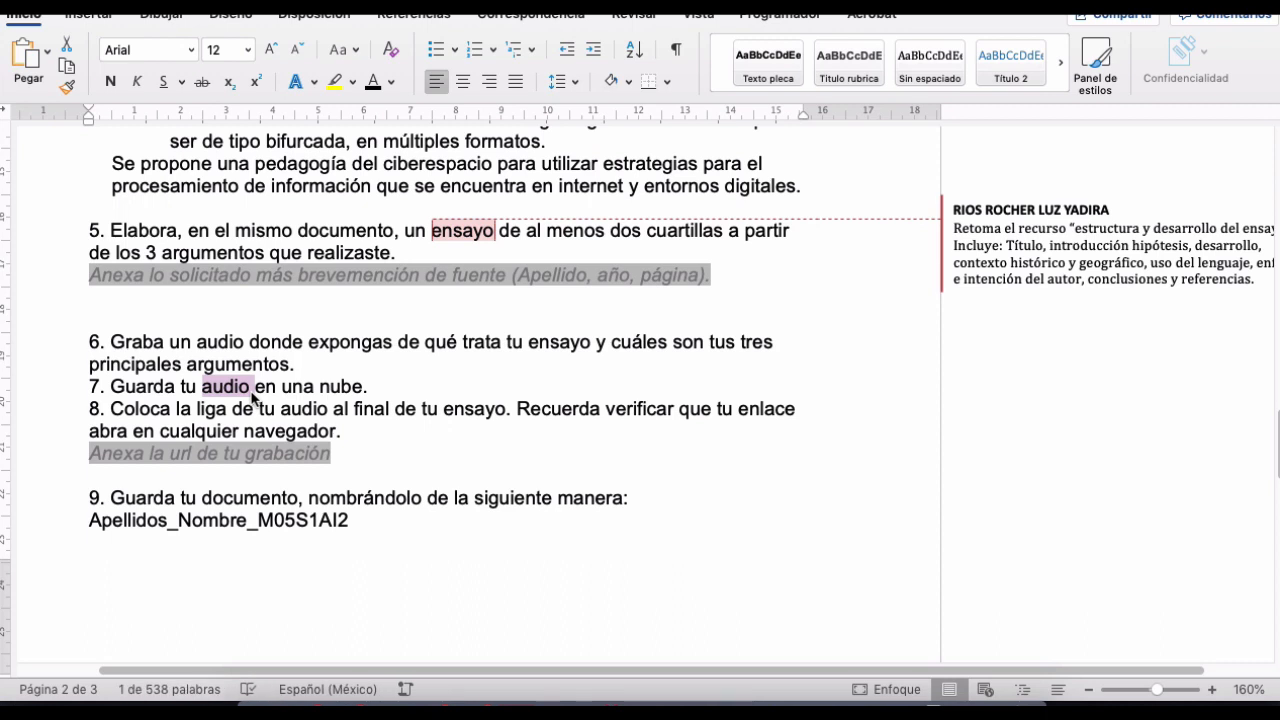
pyautogui.click(68, 458)
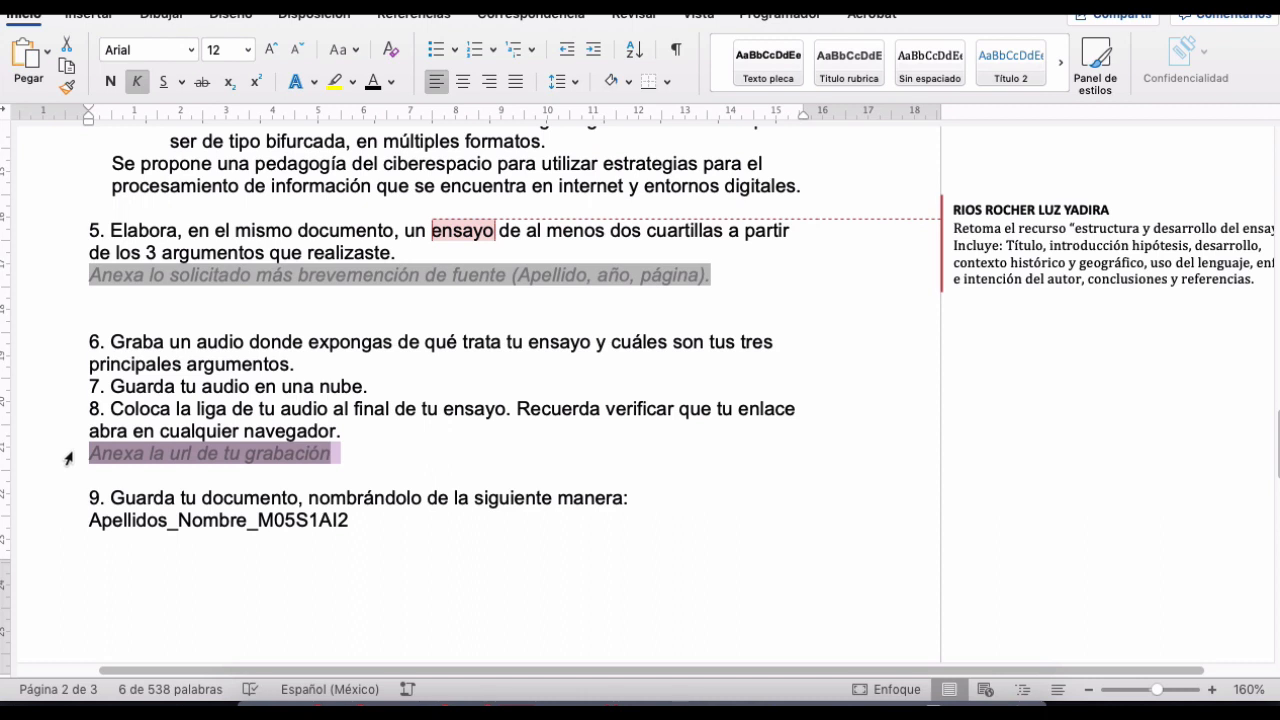
# - Switch to Chrome and open youtube.com in a new tab
pyautogui.click(557, 698)
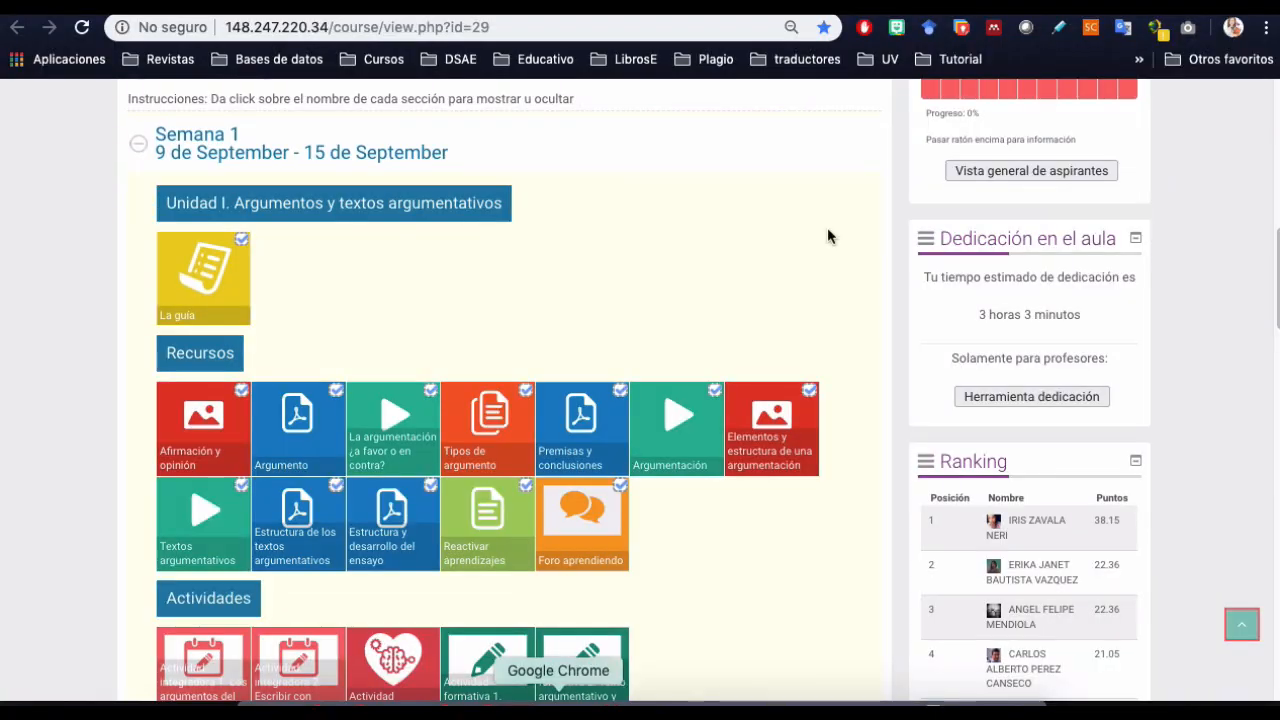
pyautogui.press('super+t')
pyautogui.write('youtube.com')
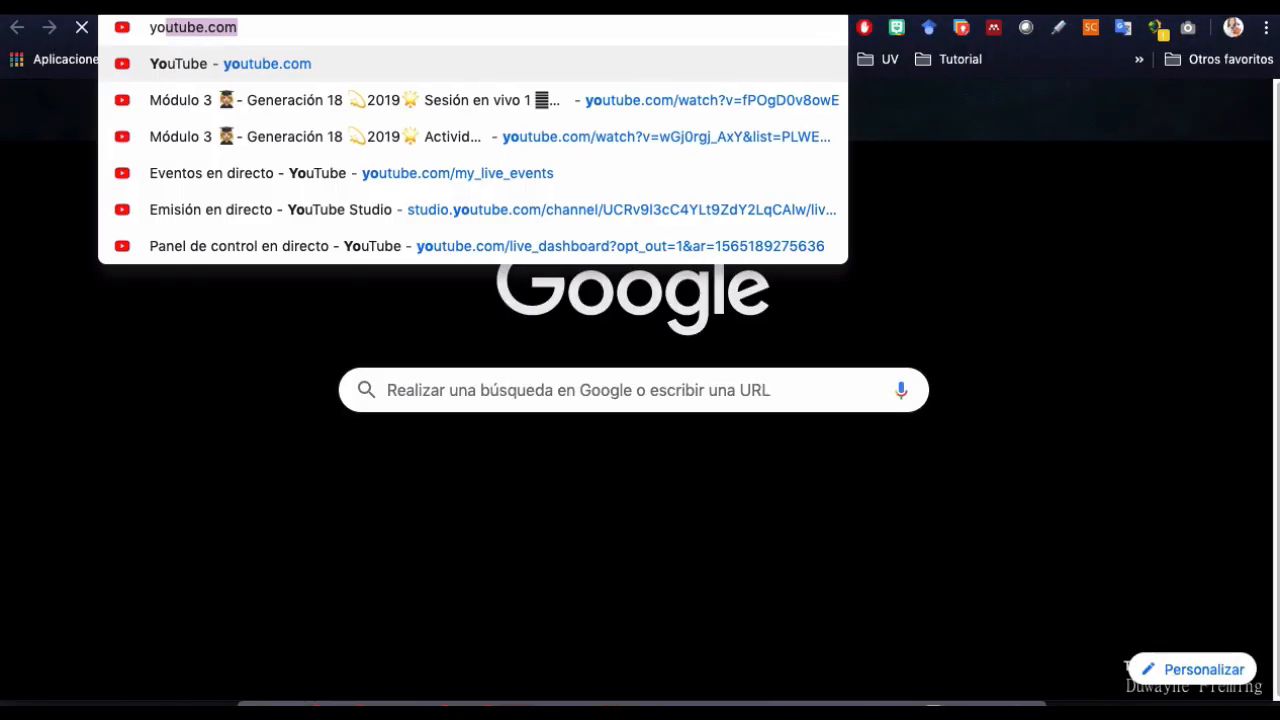
pyautogui.press('Return')
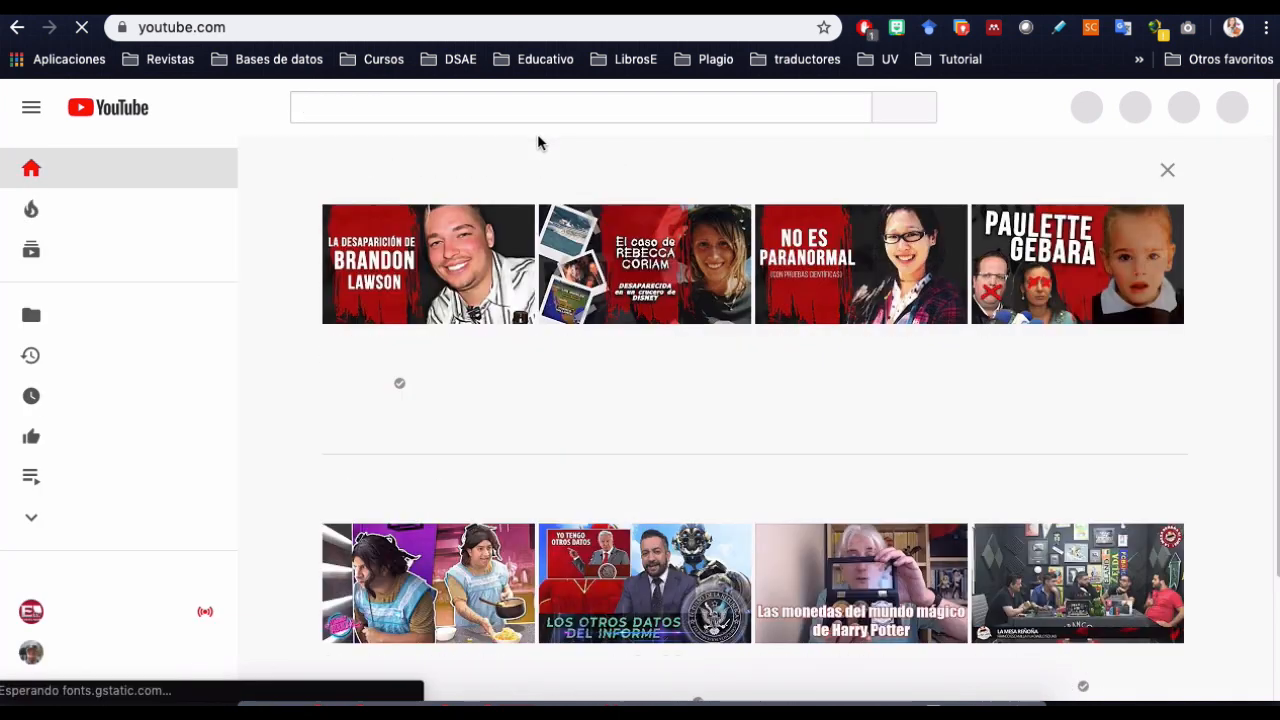
# - Search YouTube for "como subir un audio a la nube"
pyautogui.click(540, 121)
pyautogui.write('como ')
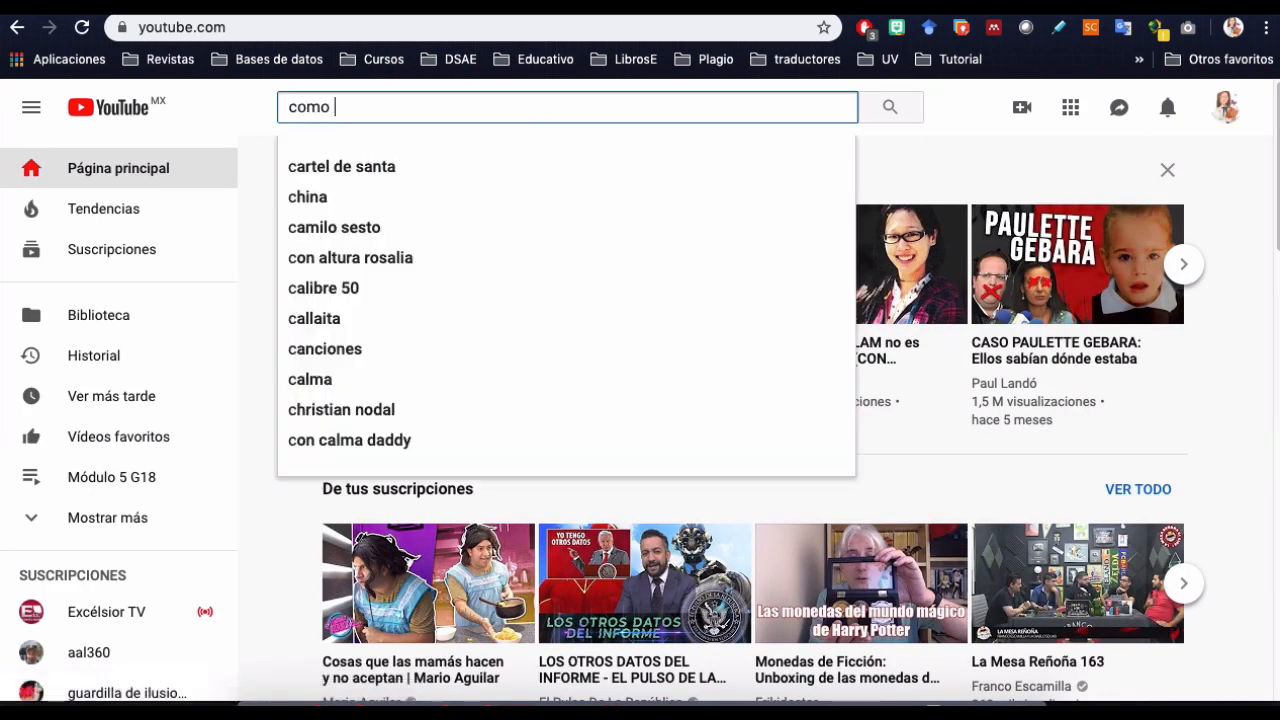
pyautogui.write('subir un audio a ')
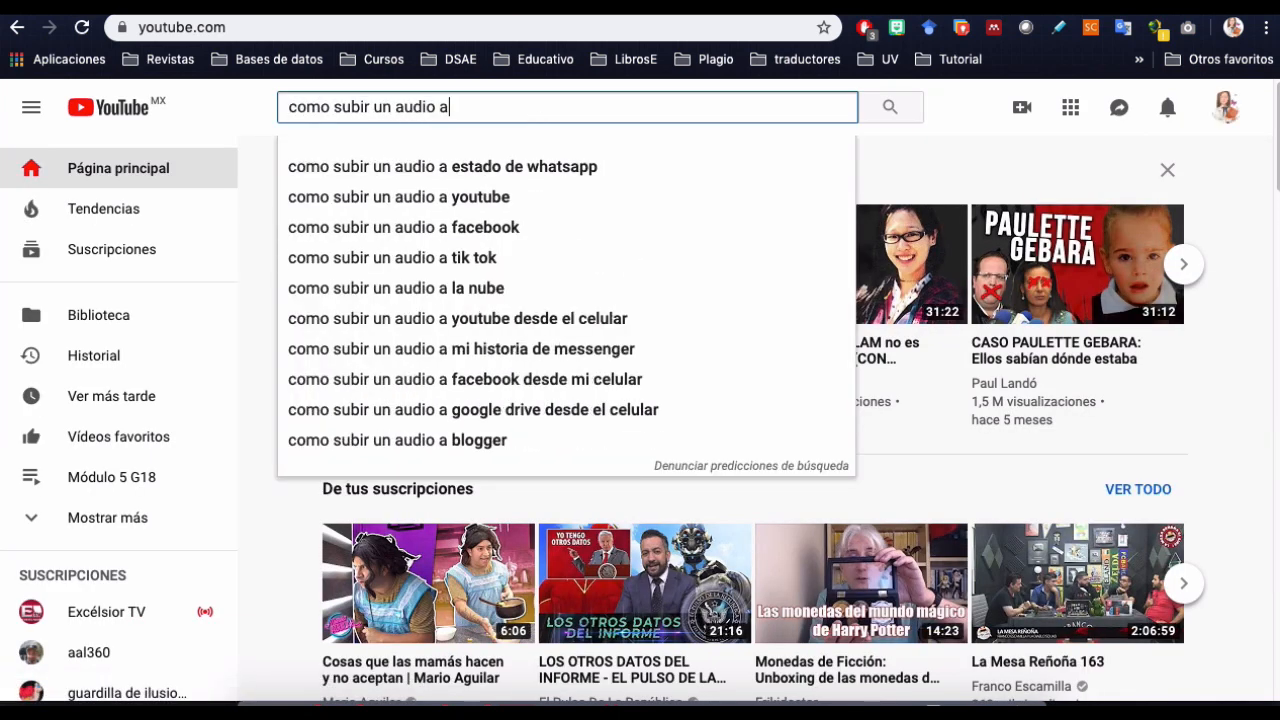
pyautogui.write('la nube')
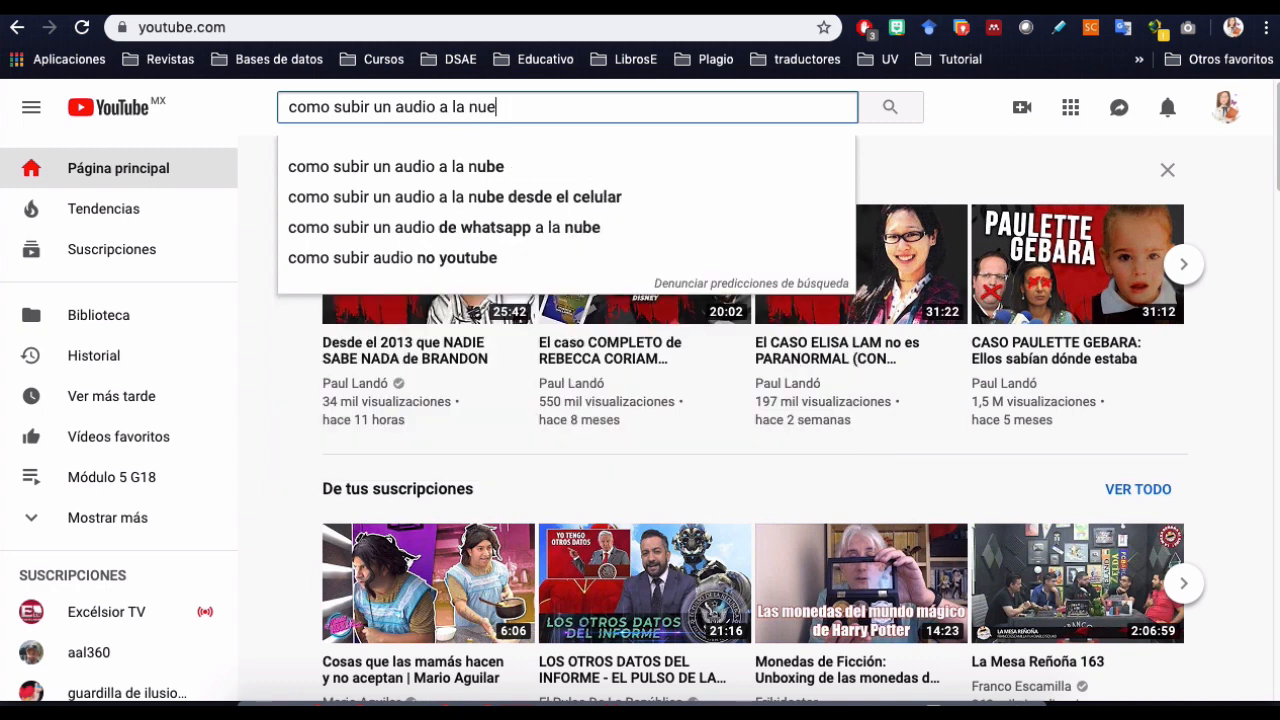
pyautogui.press('Down')
pyautogui.press('Down')
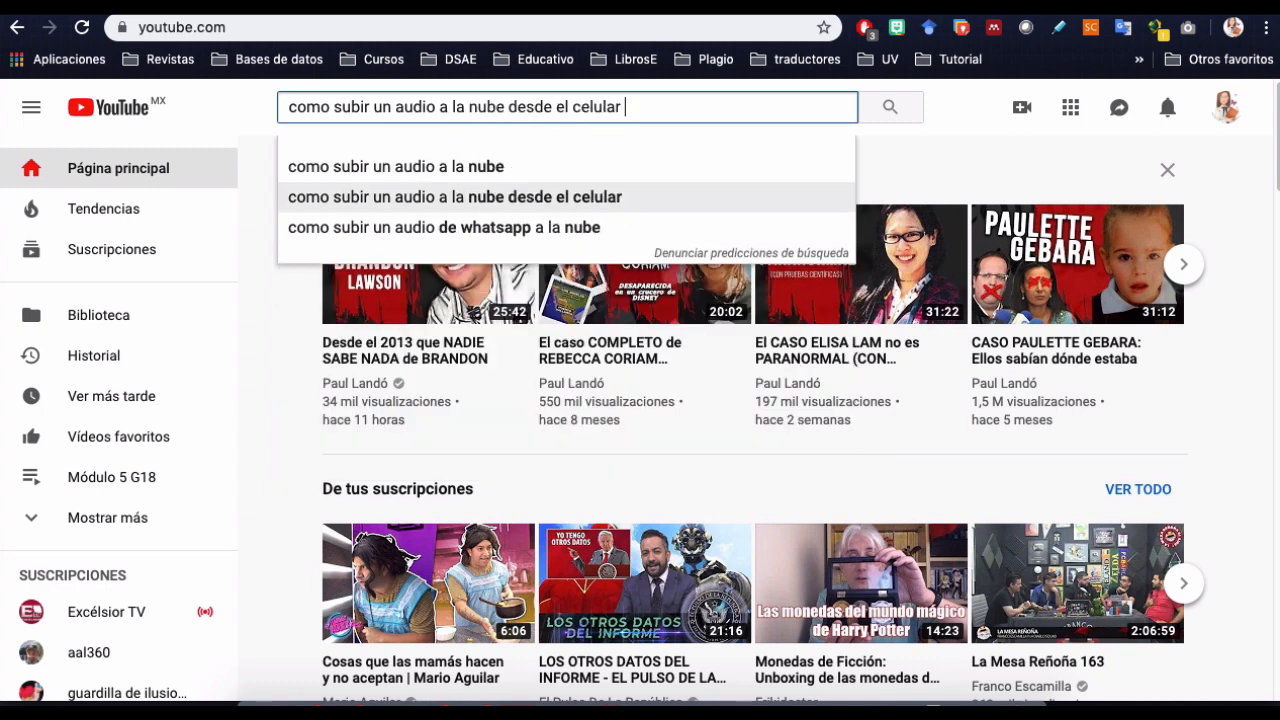
pyautogui.press('Up')
pyautogui.press('Up')
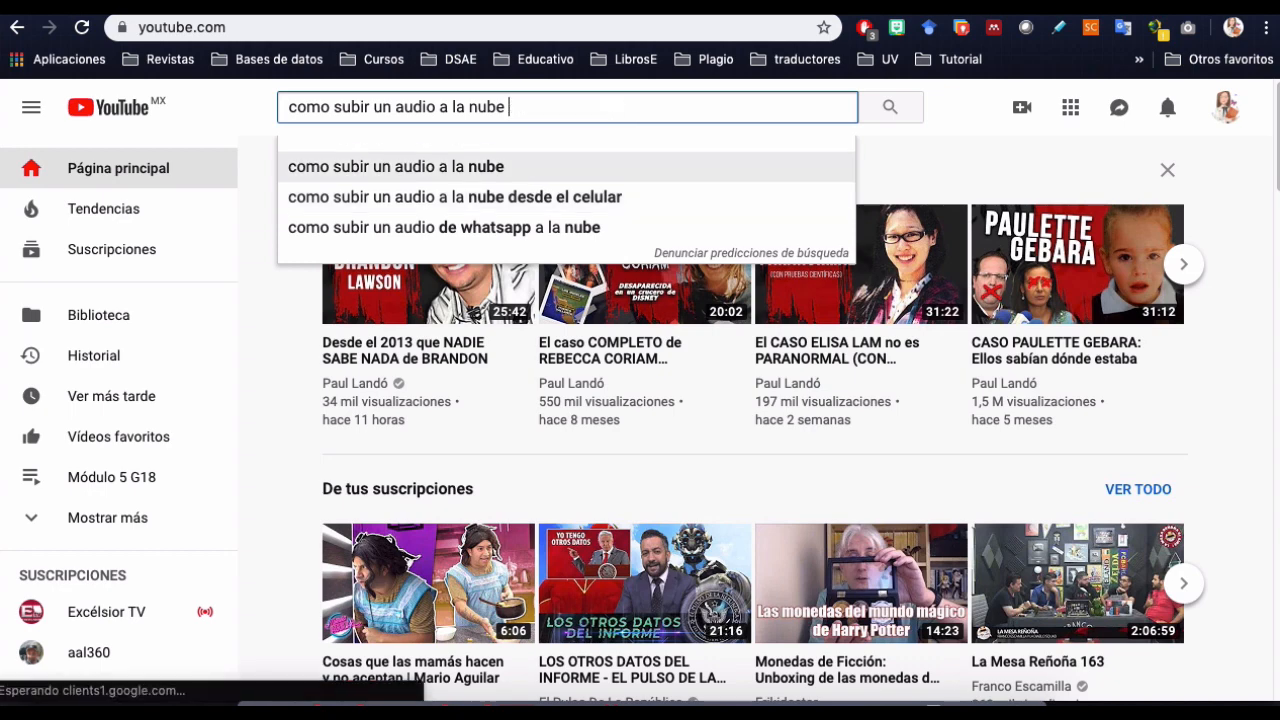
pyautogui.press('Return')
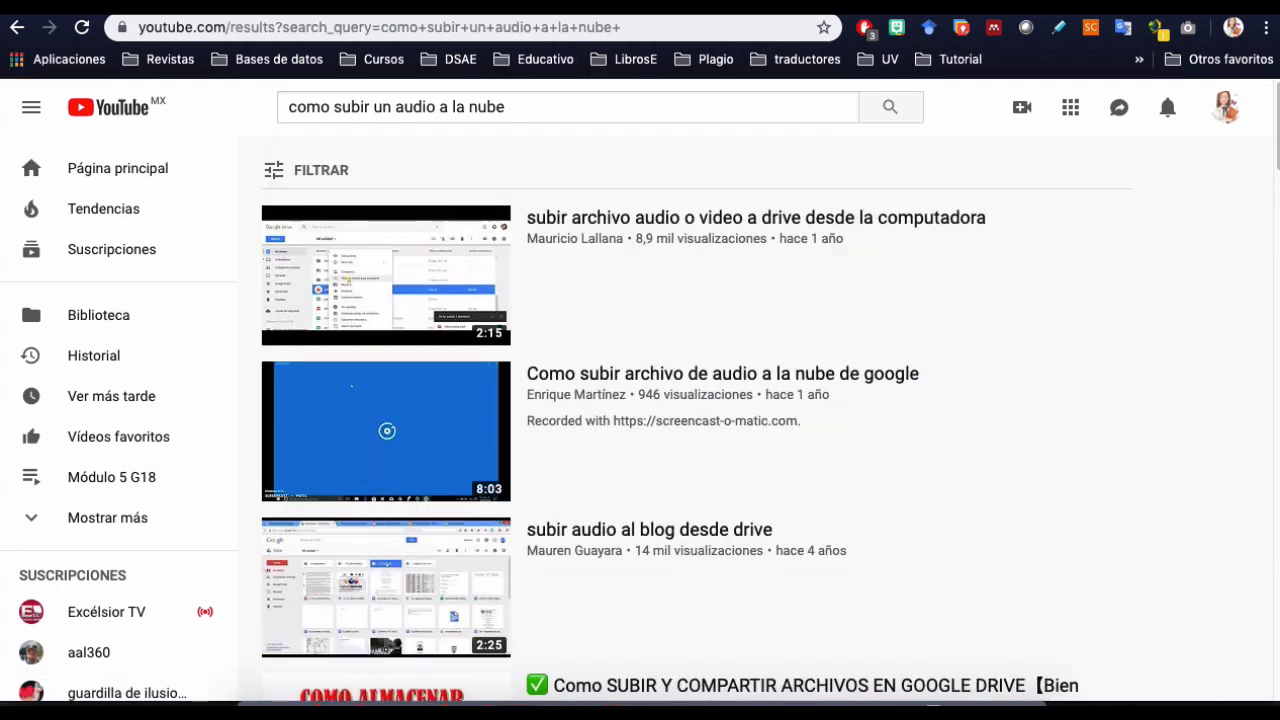
# - Open the video "Como SUBIR Y COMPARTIR ARCHIVOS EN GOOGLE DRIVE" from the search results, then return to the Word document
pyautogui.scroll(-3, 797, 517)
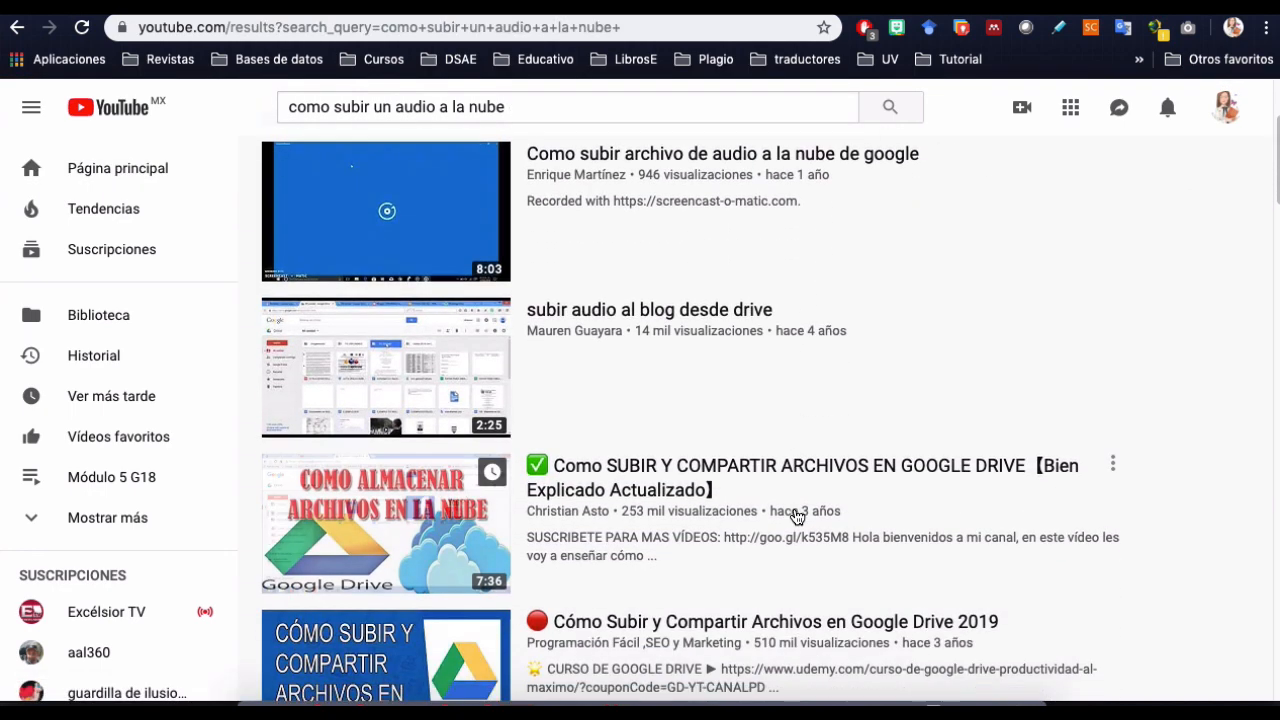
pyautogui.scroll(-2, 797, 517)
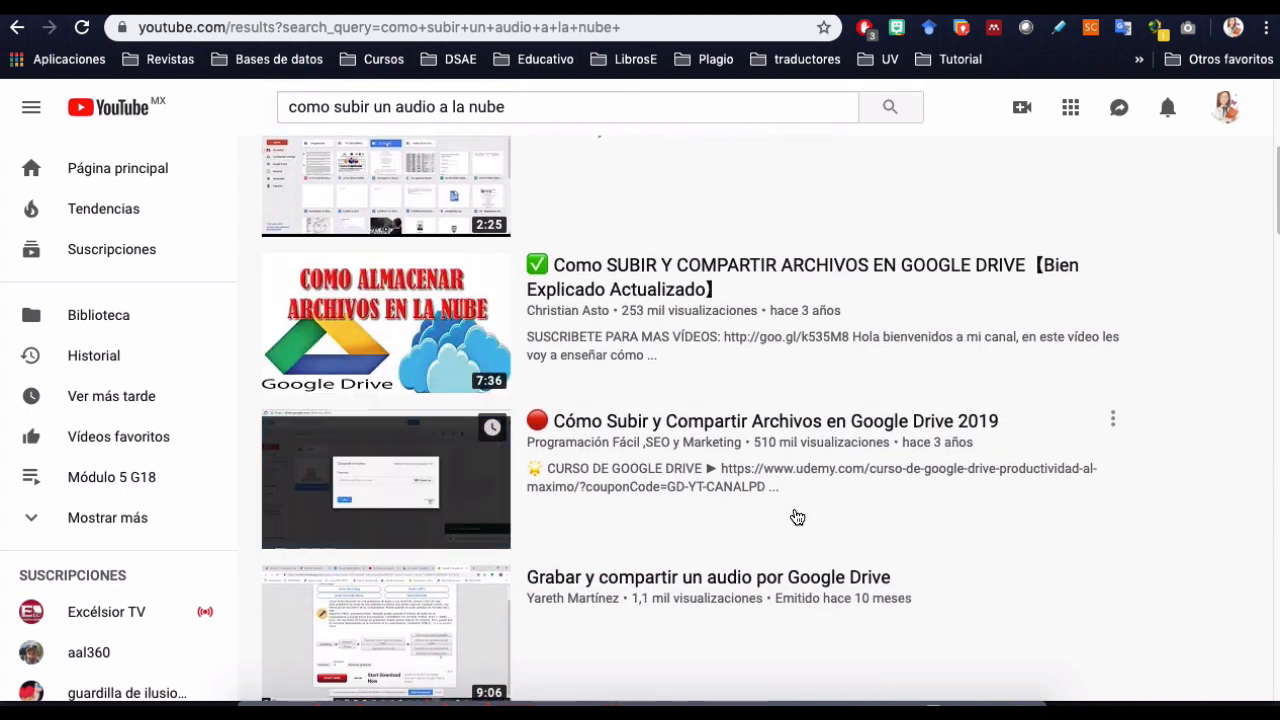
pyautogui.scroll(-3, 797, 517)
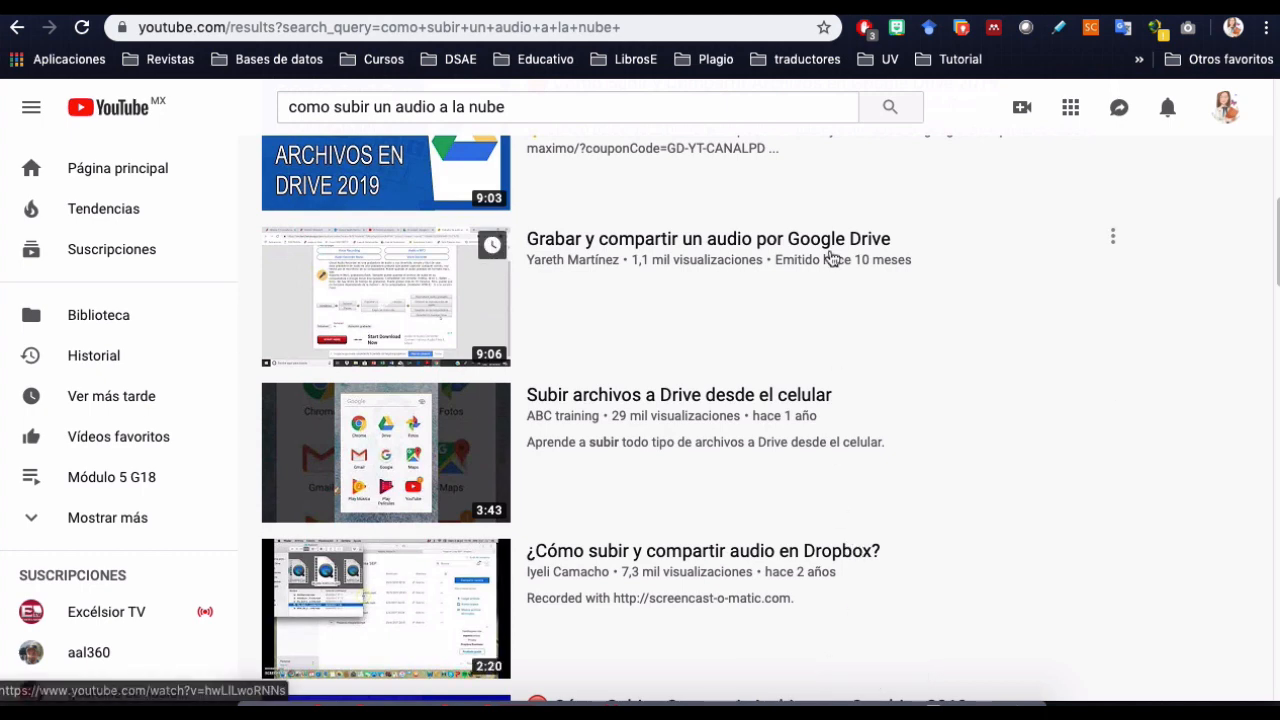
pyautogui.scroll(1, 815, 300)
pyautogui.scroll(2, 785, 440)
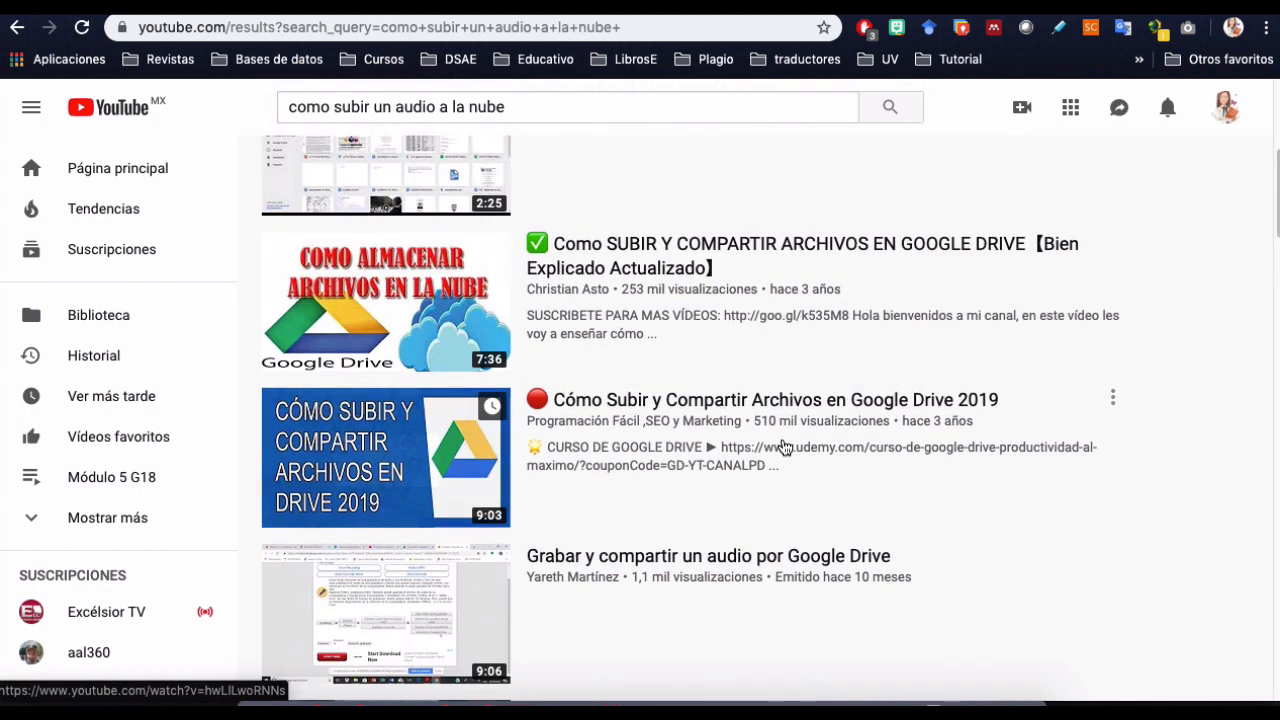
pyautogui.click(895, 277)
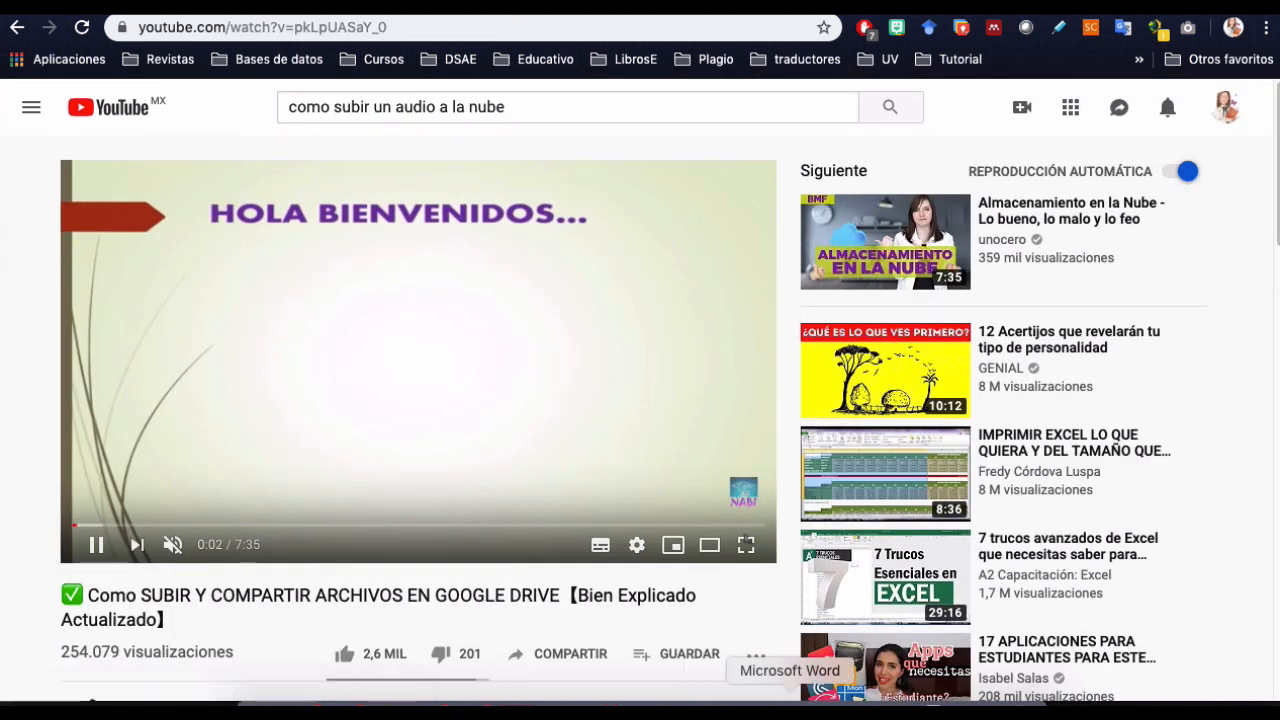
pyautogui.click(790, 700)
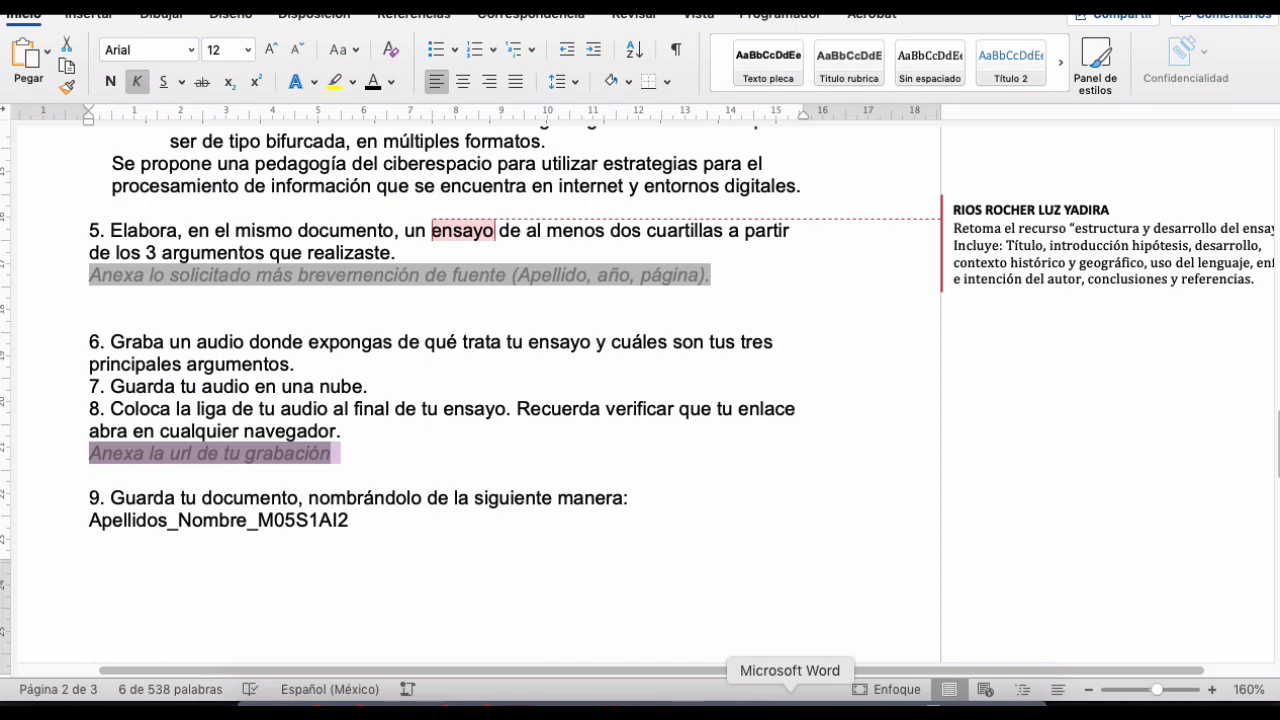
# - Review items 9 and 10 on naming the document and uploading it in .doc or .docx format under the size limit
pyautogui.scroll(-3, 586, 546)
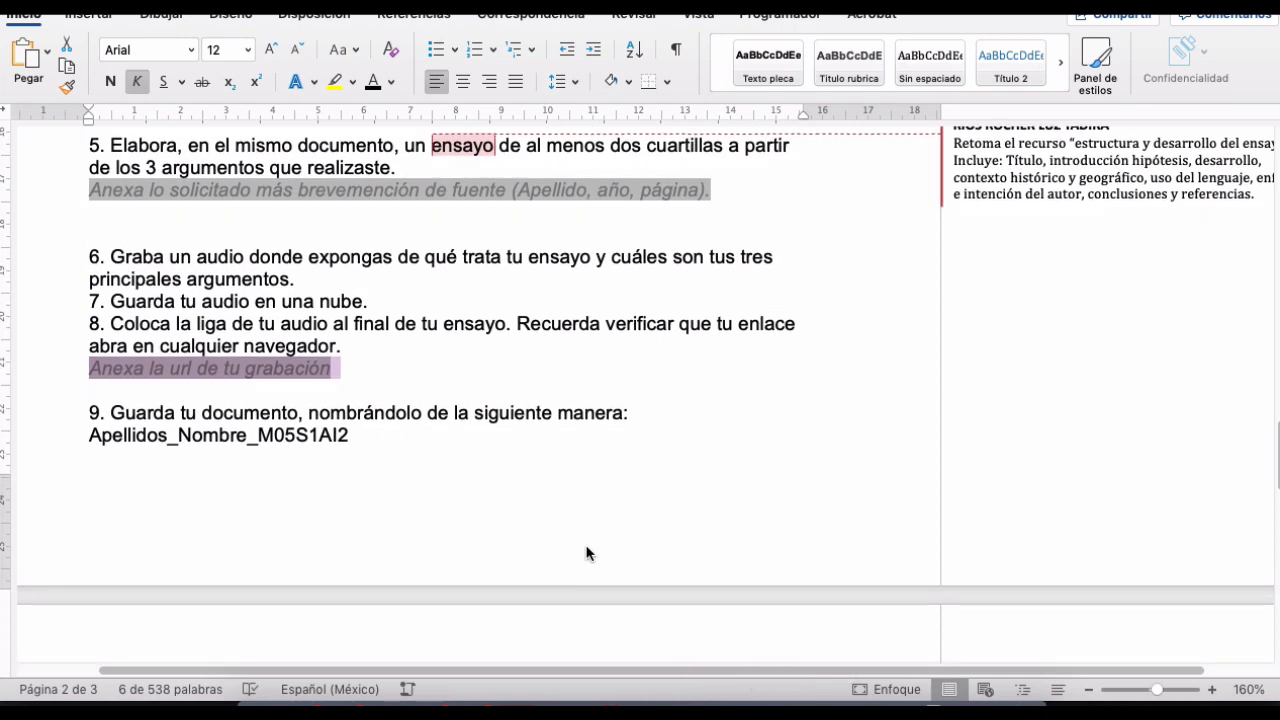
pyautogui.scroll(-3, 586, 546)
pyautogui.doubleClick(323, 213)
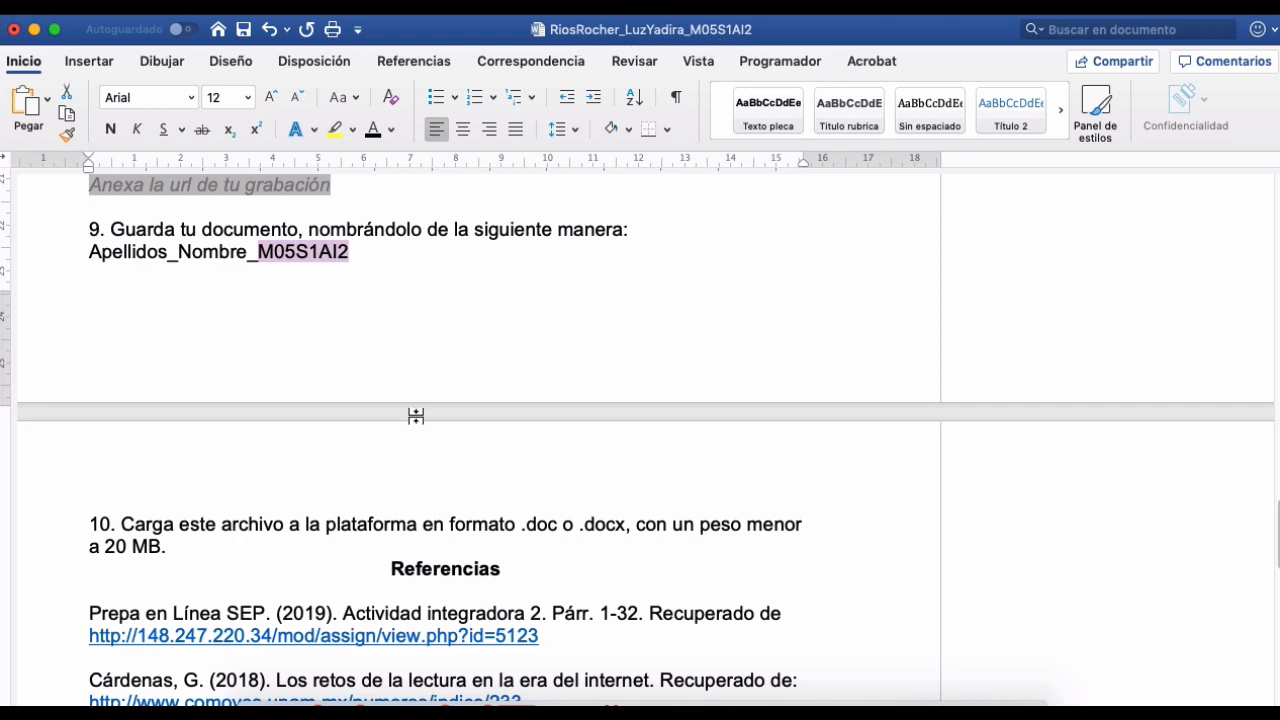
pyautogui.scroll(-4, 416, 416)
pyautogui.moveTo(589, 372); pyautogui.dragTo(500, 372)
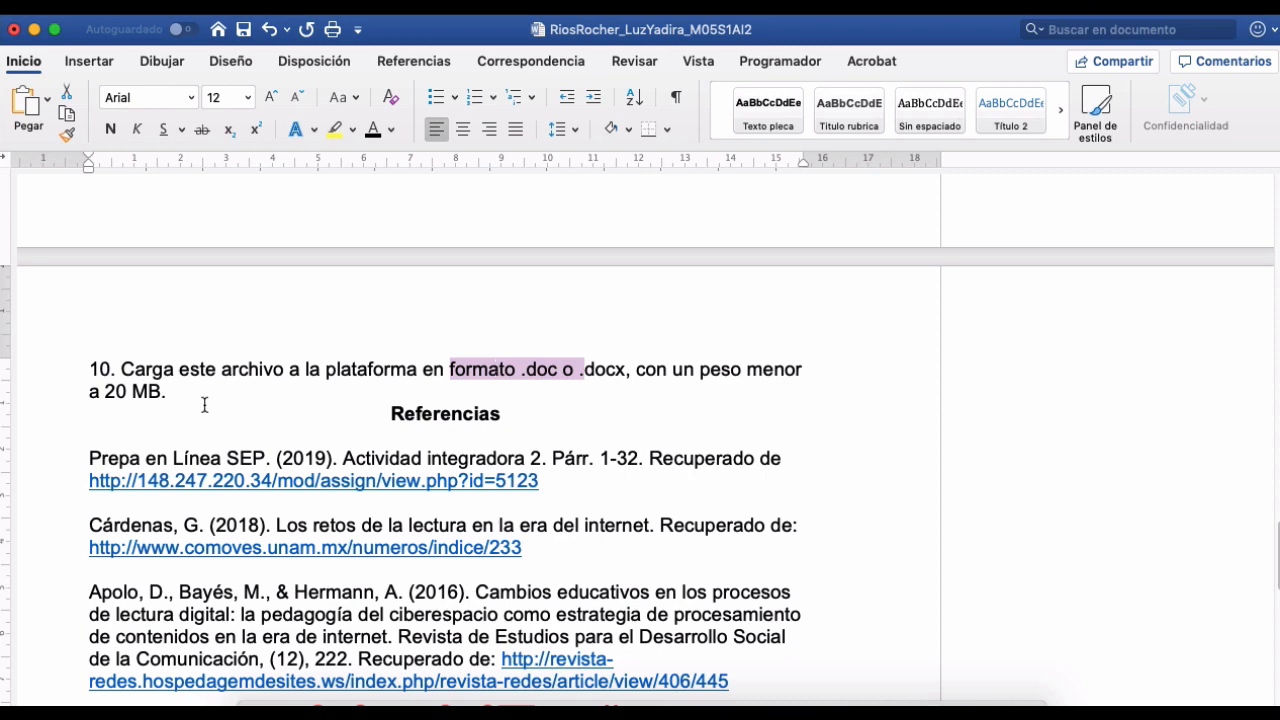
pyautogui.doubleClick(150, 391)
# - Review the Referencias section and select the resource titles from "Argumento" through "Estructura y desarrollo del ensayo"
pyautogui.scroll(-3, 140, 390)
pyautogui.scroll(-2, 140, 390)
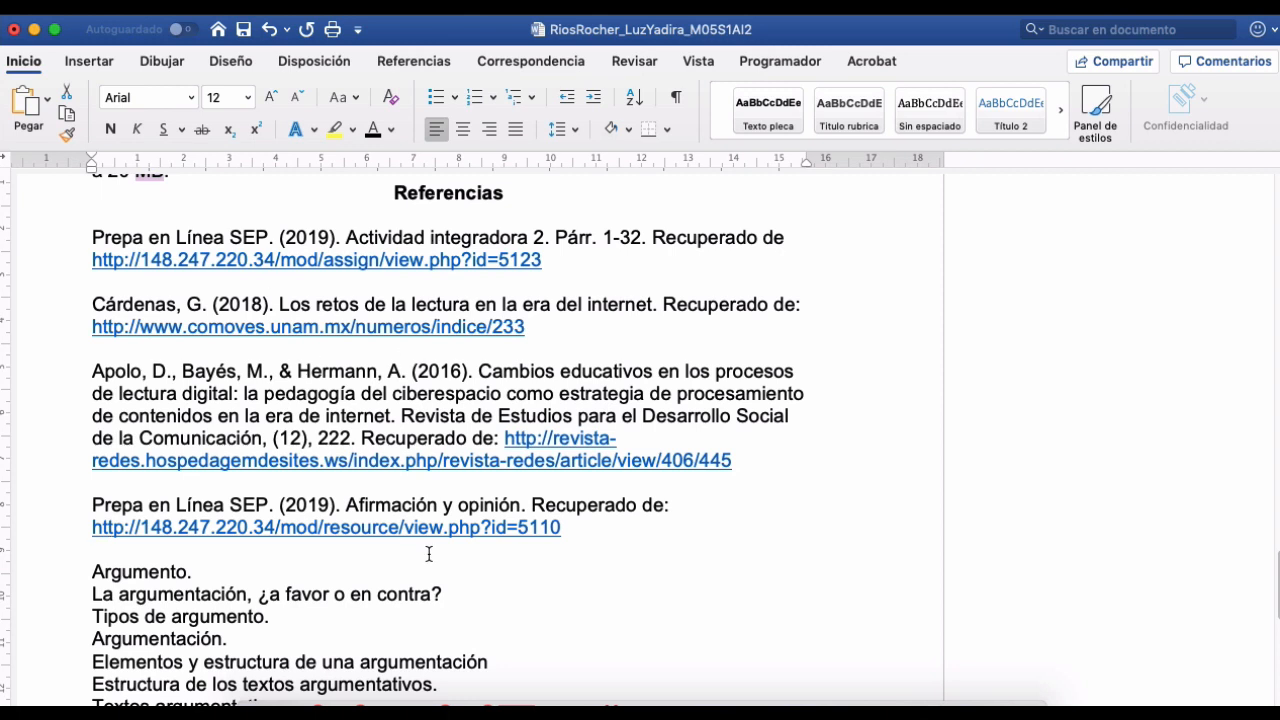
pyautogui.scroll(-5, 429, 553)
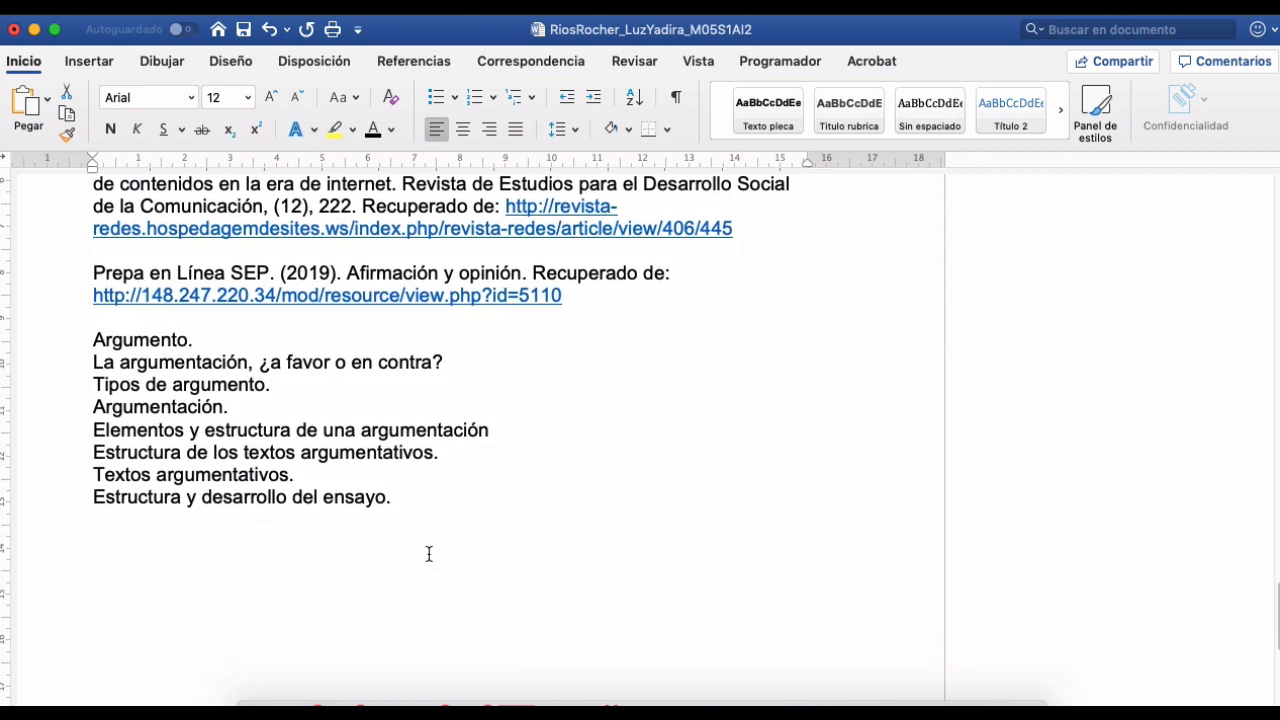
pyautogui.moveTo(190, 338); pyautogui.dragTo(432, 500)
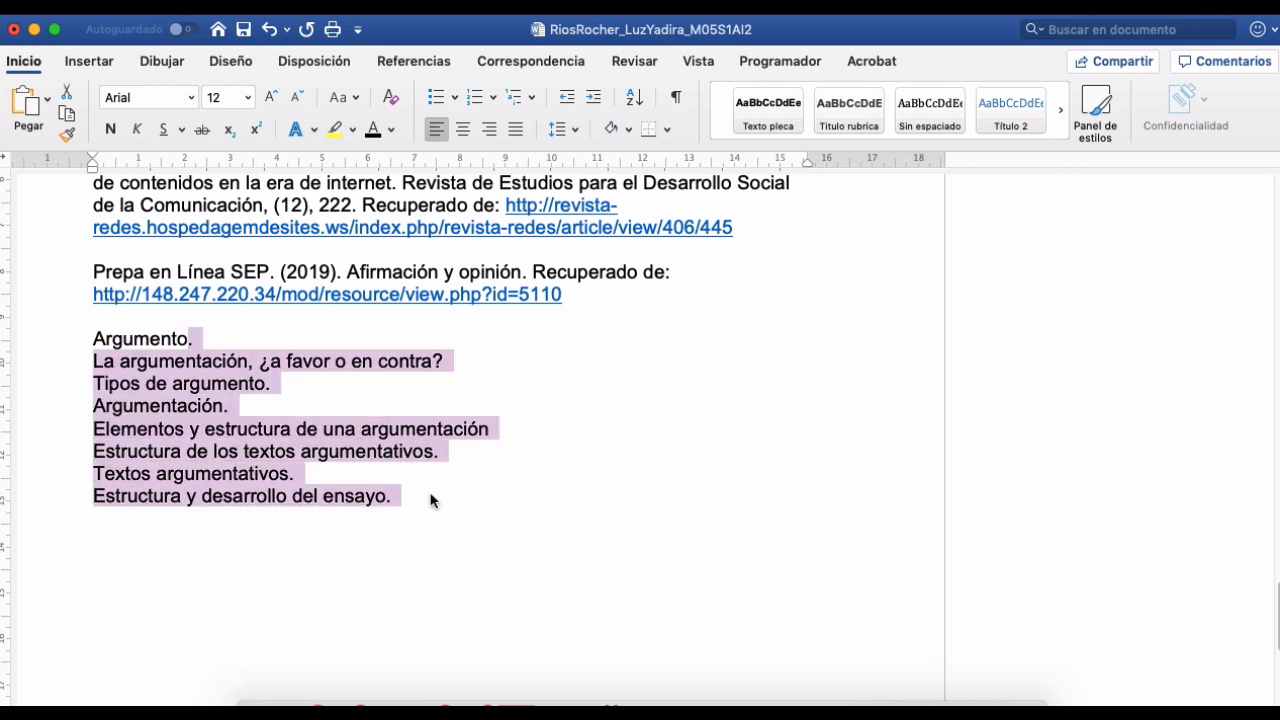
# - Switch to Finder, open "M05_S1_Guia de la semana_PDF .pdf" from the S1 folder and go to its Introducción page
pyautogui.click(260, 698)
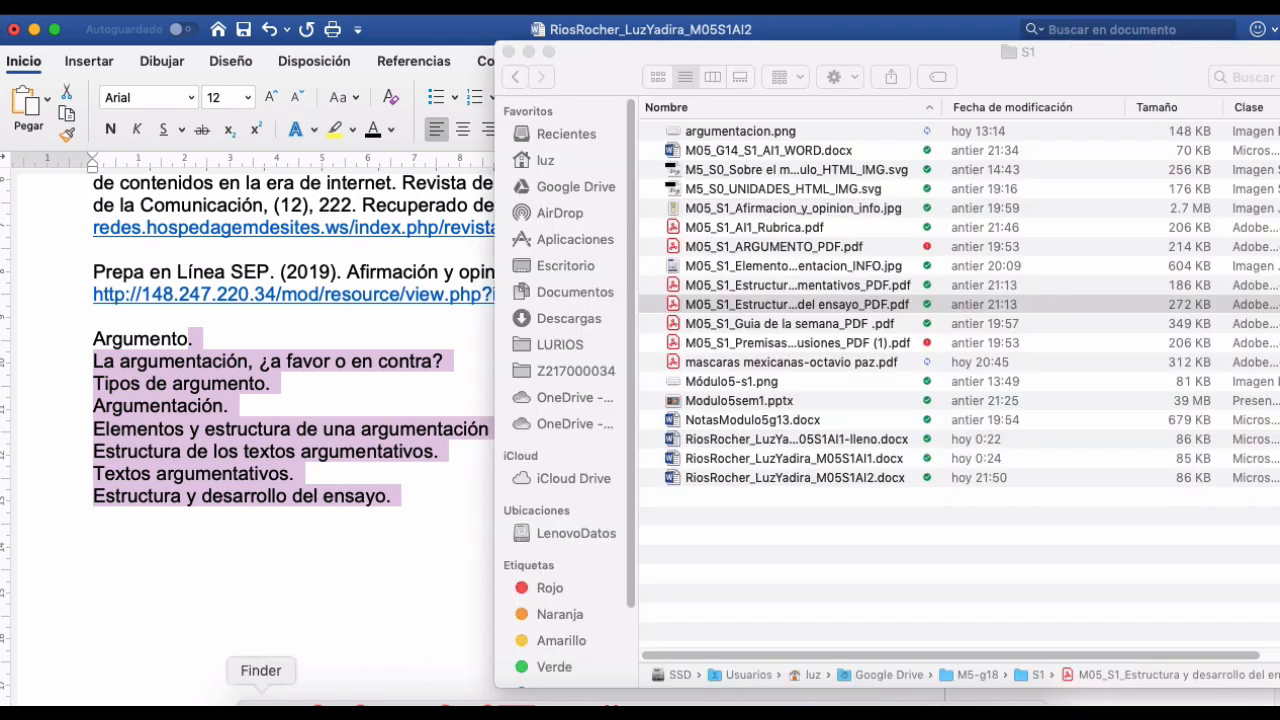
pyautogui.click(757, 328)
pyautogui.doubleClick(757, 328)
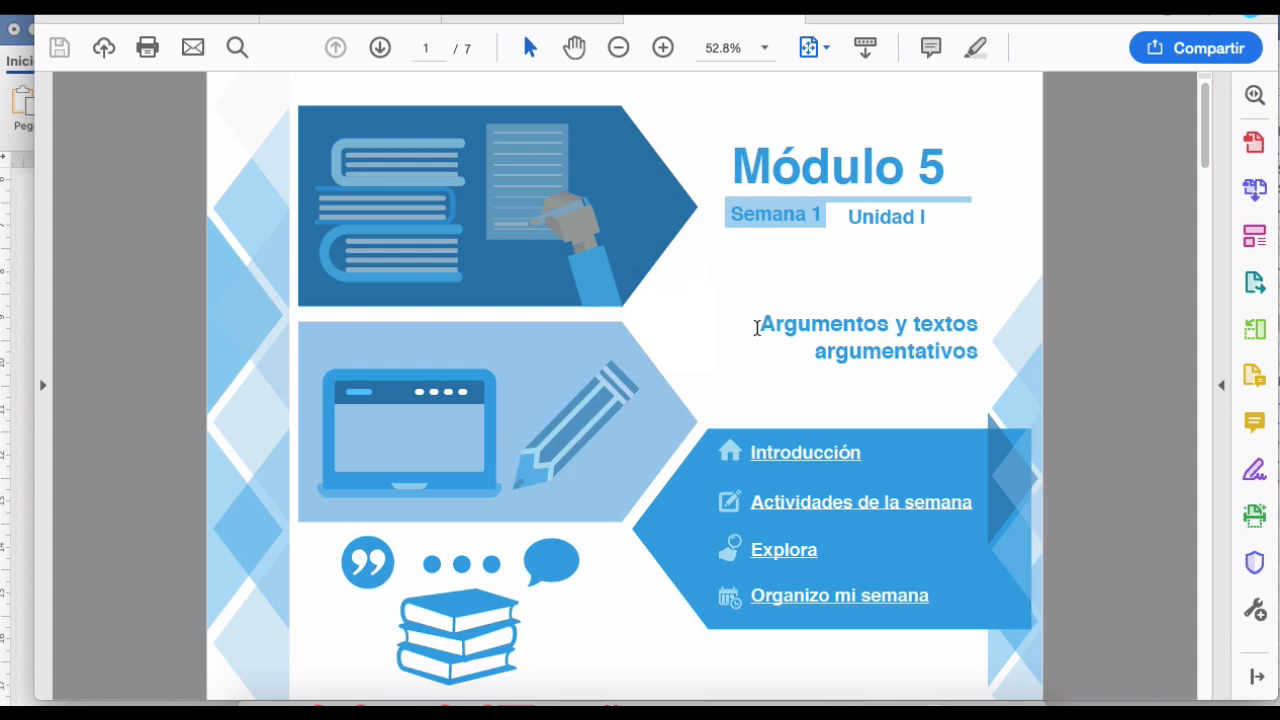
pyautogui.scroll(-1, 757, 328)
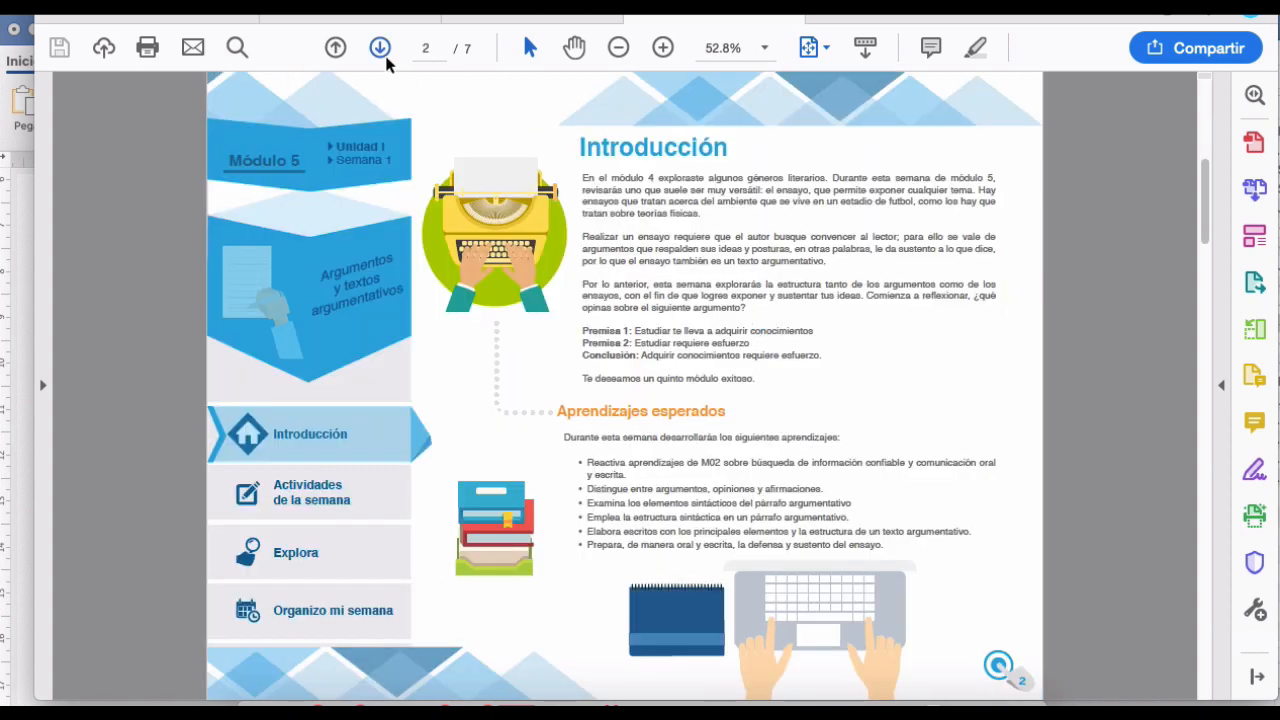